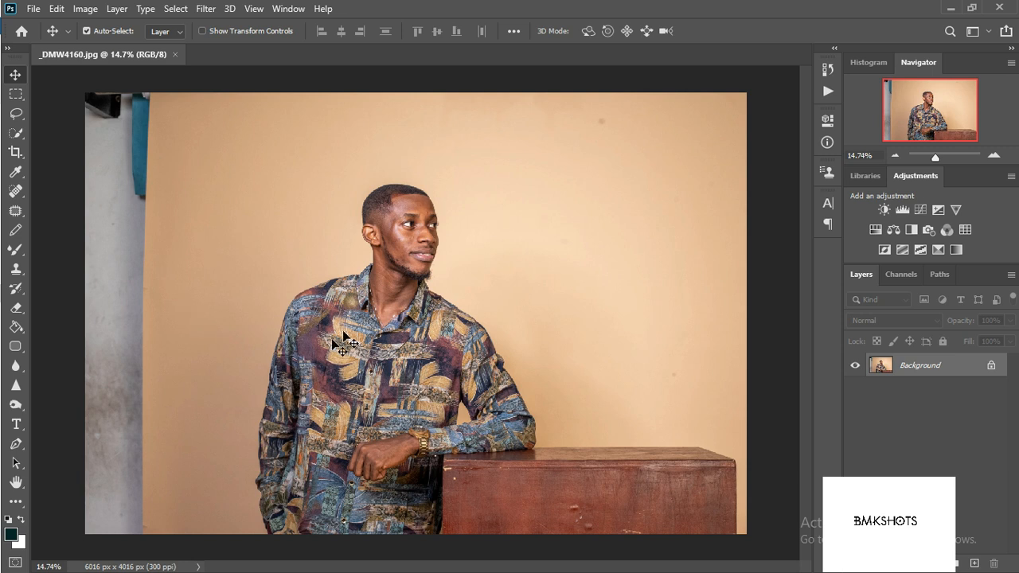
click(836, 94)
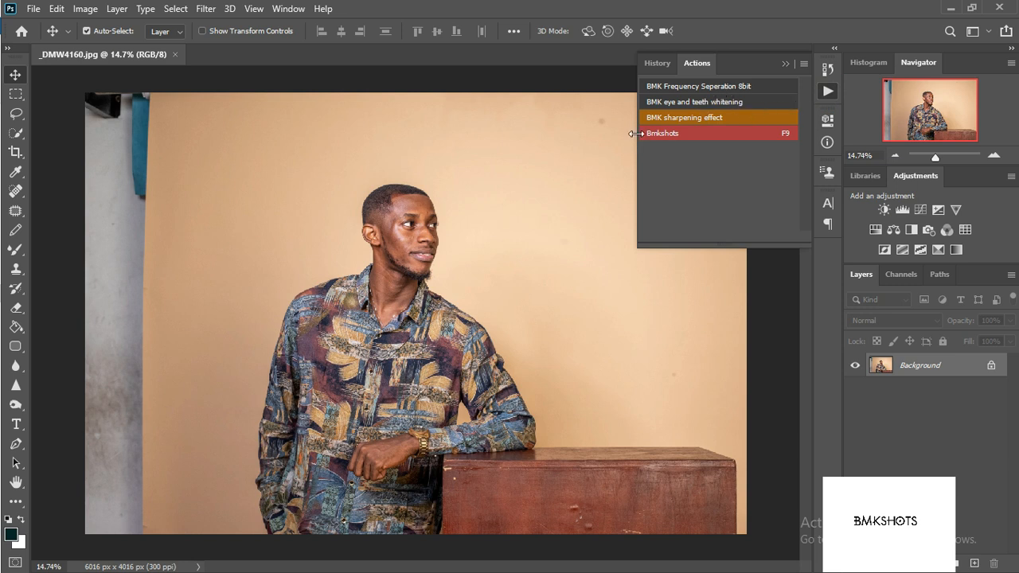
click(786, 64)
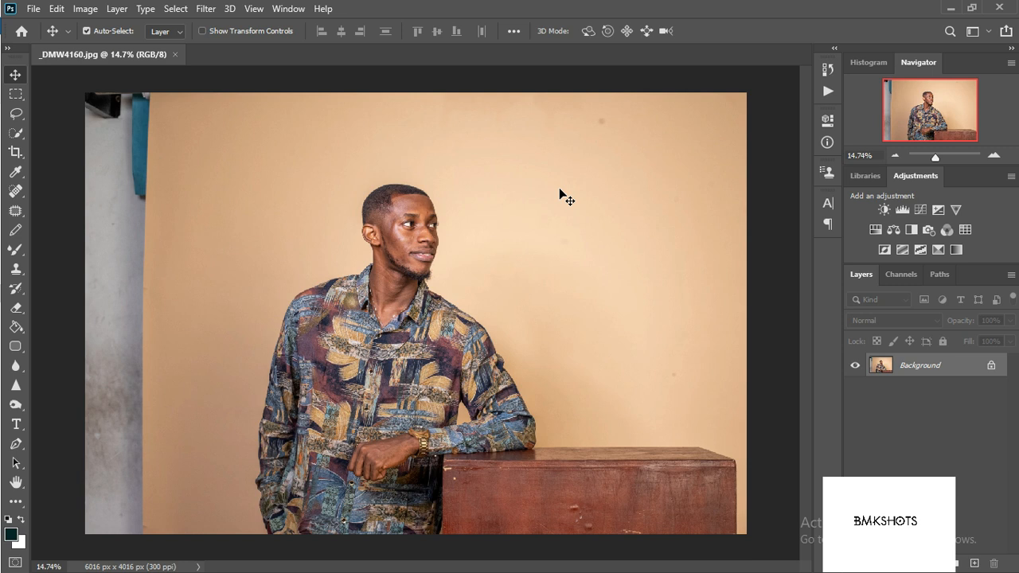
Duplicate the Background layer and patch out the dark spot on the upper right part of the backdrop.
key(ctrl+j)
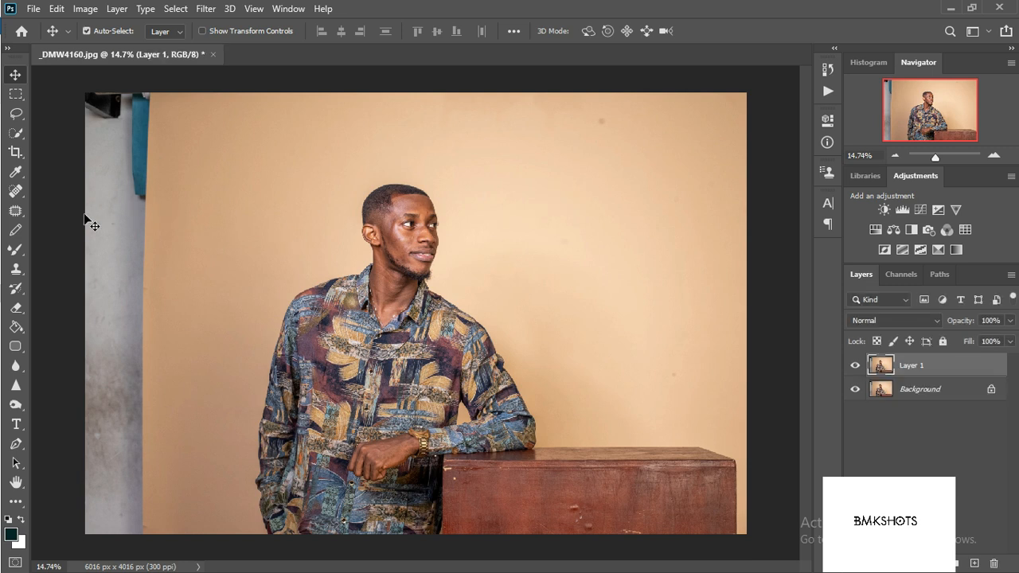
click(16, 212)
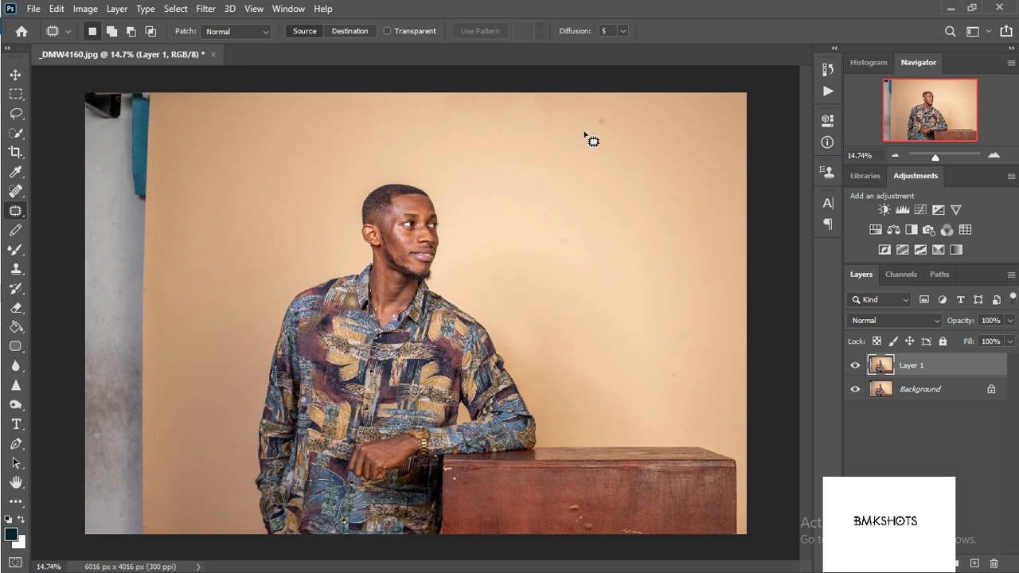
drag(586, 120, 589, 119)
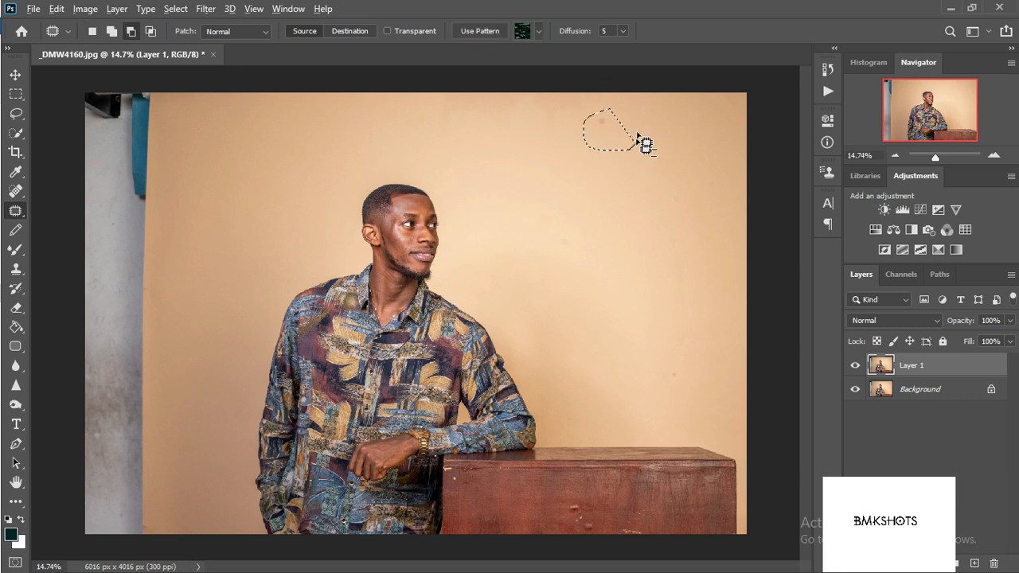
scroll(643, 143, up, 3)
drag(510, 258, 505, 261)
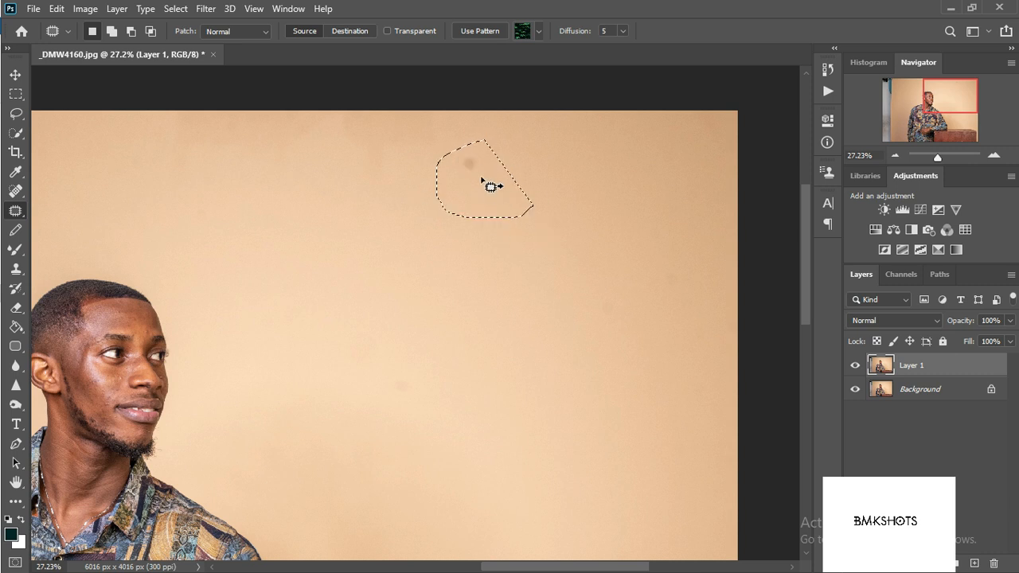
drag(495, 195, 517, 263)
Patch the faint blemishes on the backdrop to the right of the man's face using clean backdrop areas.
mouse_move(644, 234)
mouse_down()
mouse_move(756, 263)
mouse_move(645, 238)
mouse_up()
mouse_move(694, 280)
mouse_down()
mouse_move(558, 239)
mouse_move(640, 310)
mouse_move(549, 239)
mouse_up()
mouse_move(361, 328)
mouse_down()
mouse_move(339, 440)
mouse_move(451, 376)
mouse_up()
drag(391, 364, 355, 334)
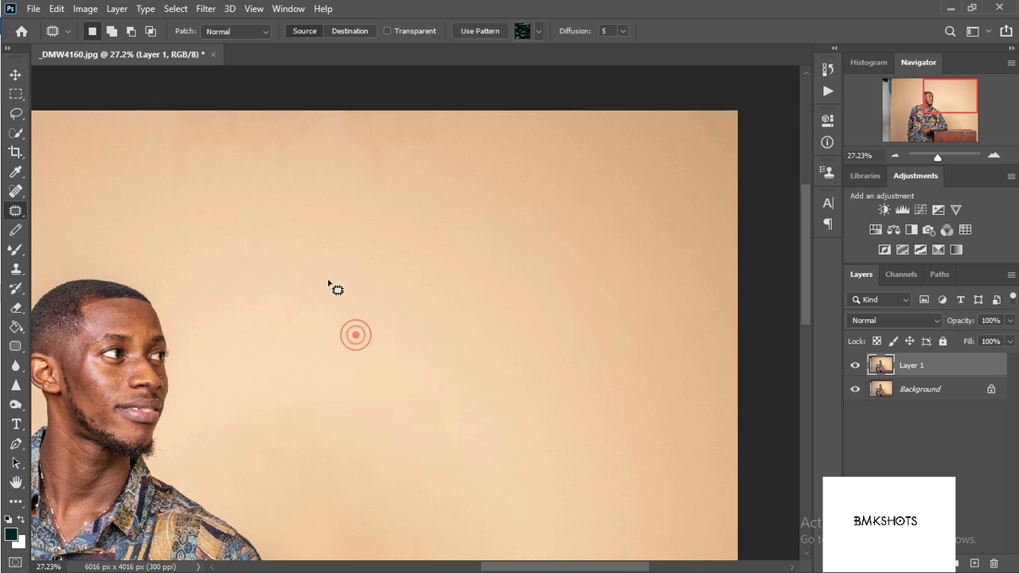
Even out the blotchy areas of the upper right backdrop with large Patch tool selections.
mouse_move(462, 103)
mouse_down()
mouse_move(477, 153)
mouse_move(259, 212)
mouse_move(144, 164)
mouse_move(451, 218)
mouse_up()
mouse_move(321, 321)
mouse_down()
mouse_move(501, 430)
mouse_move(448, 278)
mouse_up()
drag(421, 398, 375, 307)
drag(468, 369, 525, 217)
mouse_move(308, 238)
mouse_down()
mouse_move(283, 267)
mouse_move(340, 394)
mouse_up()
drag(494, 305, 496, 298)
drag(417, 356, 422, 263)
Patch the remaining uneven areas across the right backdrop and clear the selection.
click(555, 367)
drag(524, 410, 415, 230)
mouse_move(277, 168)
mouse_down()
mouse_move(242, 219)
mouse_move(260, 280)
mouse_up()
drag(467, 382, 279, 168)
mouse_move(509, 237)
mouse_down()
mouse_move(470, 180)
mouse_move(468, 148)
mouse_up()
click(603, 288)
mouse_move(638, 216)
mouse_down()
mouse_move(689, 371)
mouse_move(518, 405)
mouse_move(389, 254)
mouse_up()
drag(477, 326, 452, 163)
mouse_move(403, 119)
mouse_down()
mouse_move(338, 193)
mouse_move(508, 185)
mouse_move(512, 136)
mouse_up()
key(ctrl+d)
Patch the backdrop between the man's arm and the wooden box to even its tone, and deselect.
mouse_move(367, 202)
mouse_down()
mouse_move(412, 342)
mouse_move(367, 402)
mouse_up()
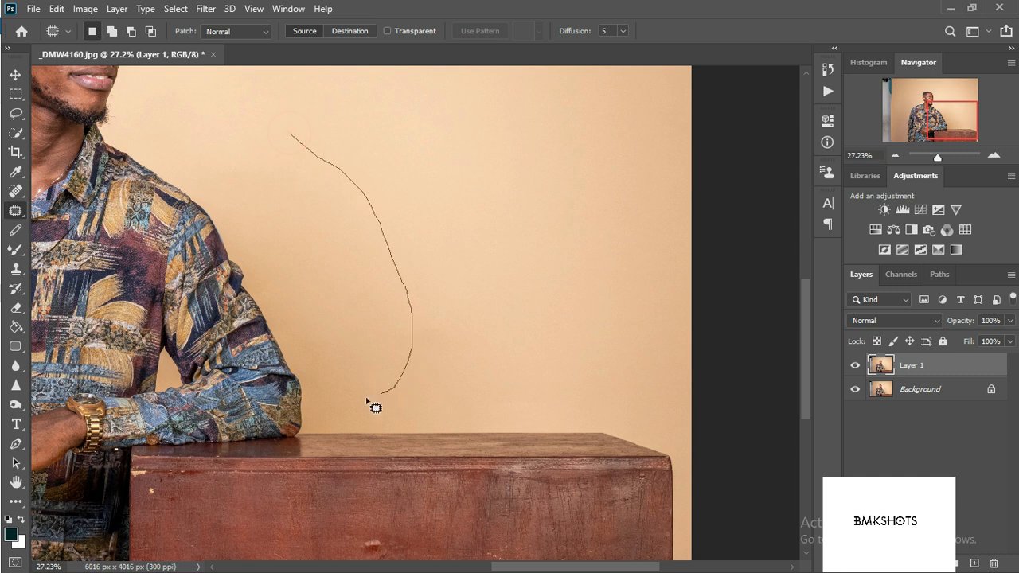
drag(214, 144, 224, 139)
mouse_move(279, 207)
mouse_down()
mouse_move(378, 203)
mouse_move(416, 179)
mouse_up()
click(416, 179)
mouse_move(329, 112)
mouse_down()
mouse_move(233, 105)
mouse_move(172, 134)
mouse_move(180, 179)
mouse_up()
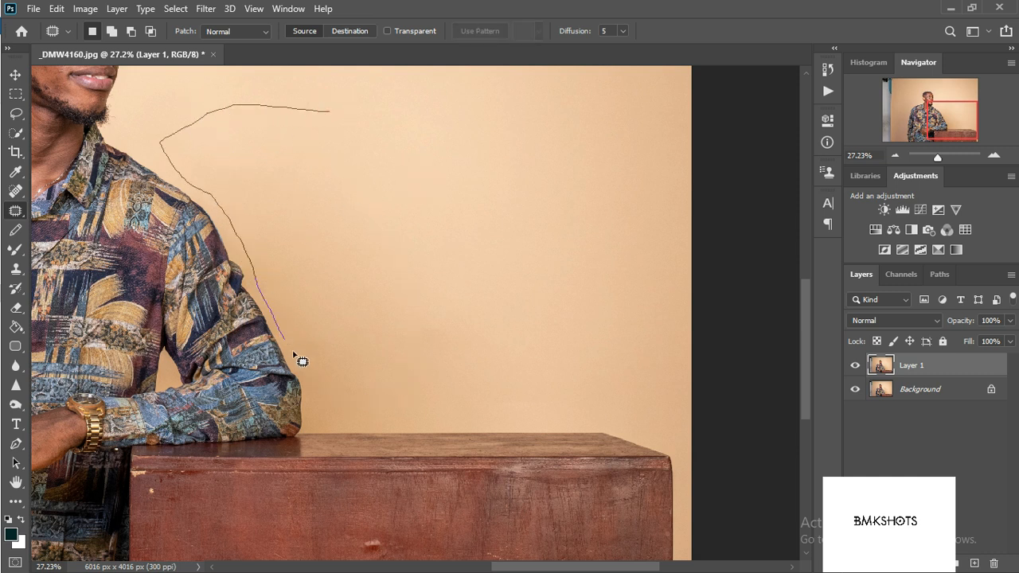
drag(510, 334, 503, 310)
mouse_move(476, 253)
mouse_down()
mouse_move(482, 234)
mouse_move(511, 244)
mouse_up()
key(ctrl+d)
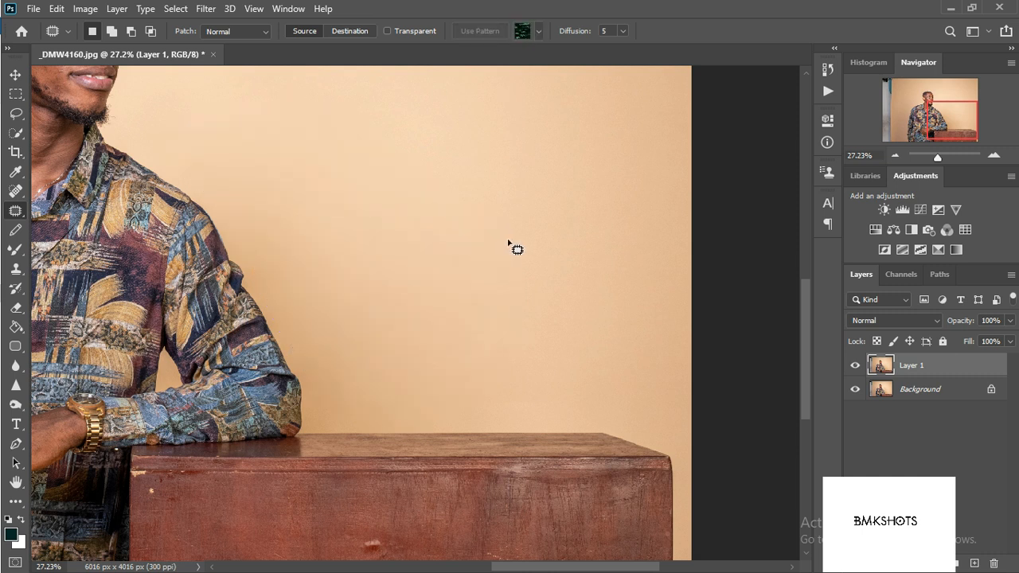
Patch the uneven backdrop areas above and beside the man's head.
scroll(509, 241, down, 8)
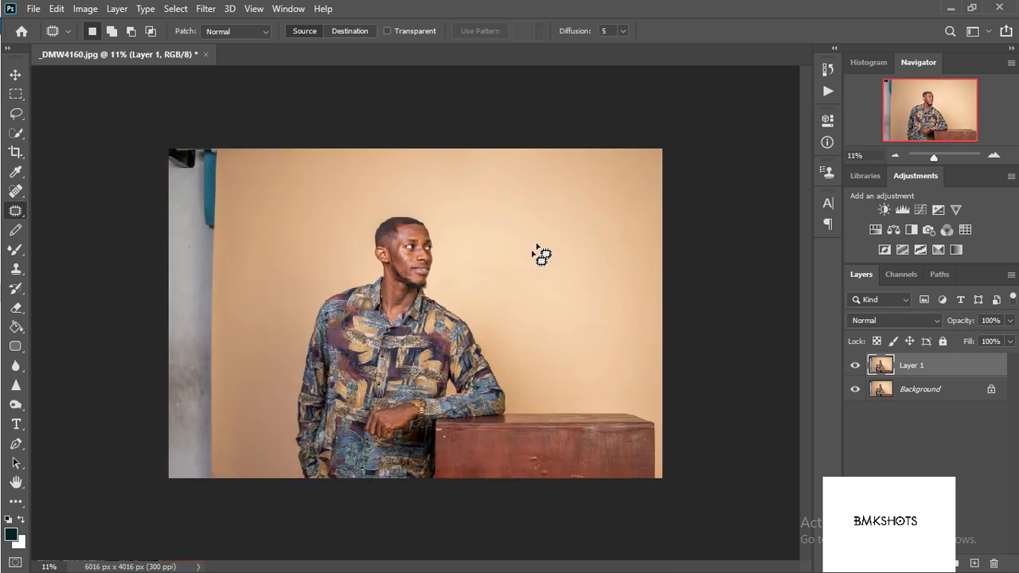
scroll(298, 183, up, 3)
scroll(311, 148, up, 1)
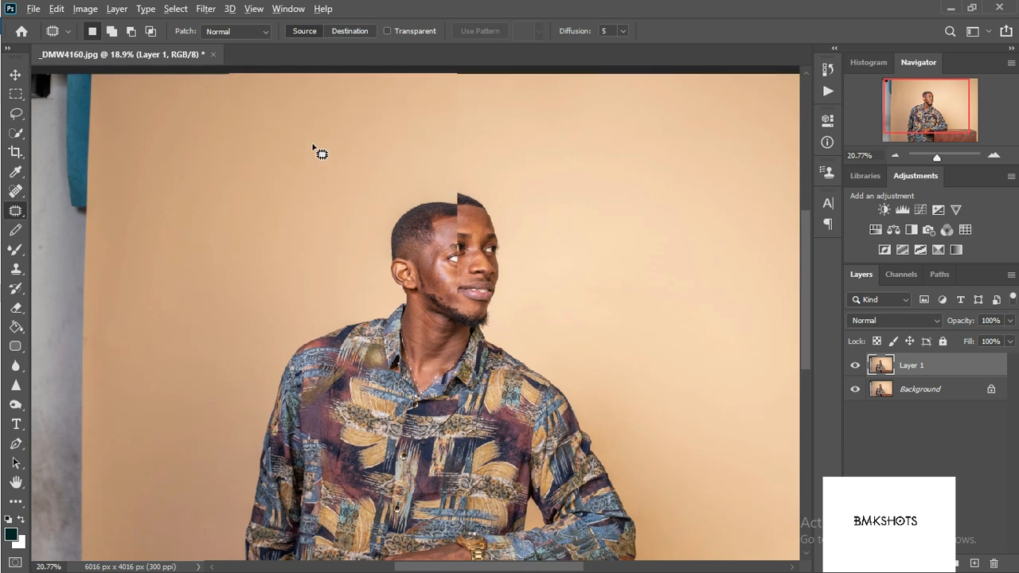
drag(311, 144, 380, 191)
mouse_move(627, 125)
mouse_down()
mouse_move(601, 221)
mouse_move(417, 153)
mouse_up()
drag(480, 180, 683, 214)
click(683, 215)
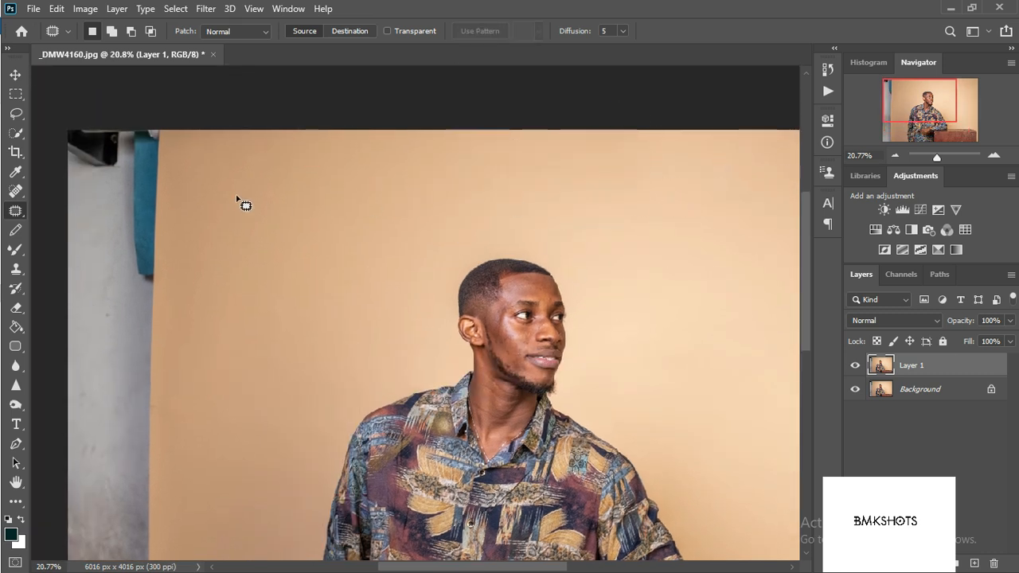
Select the exposed wall strip along the photo's left edge, replace it with a Content-Aware fill, and deselect.
scroll(236, 195, down, 3)
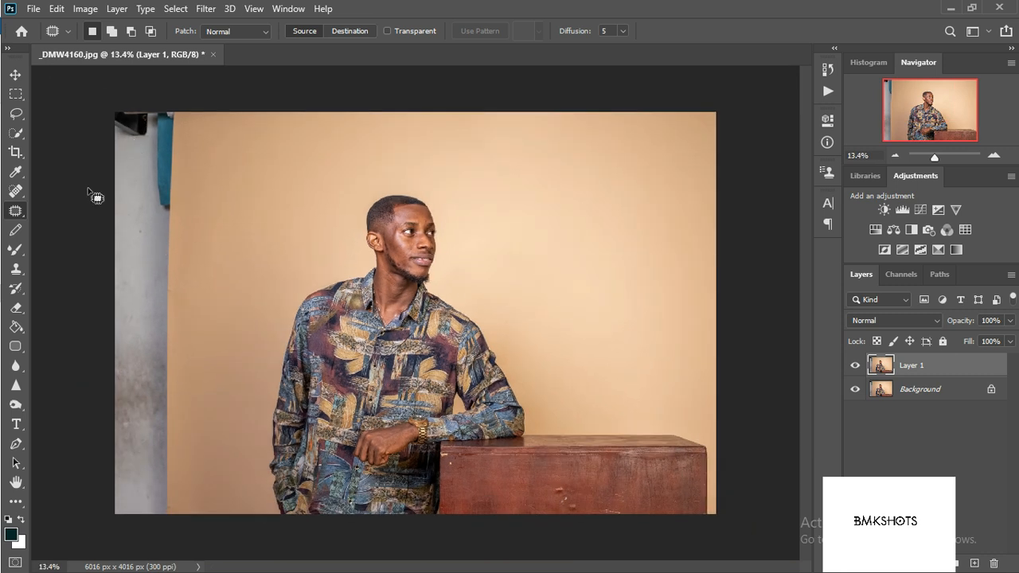
click(16, 94)
drag(94, 93, 207, 523)
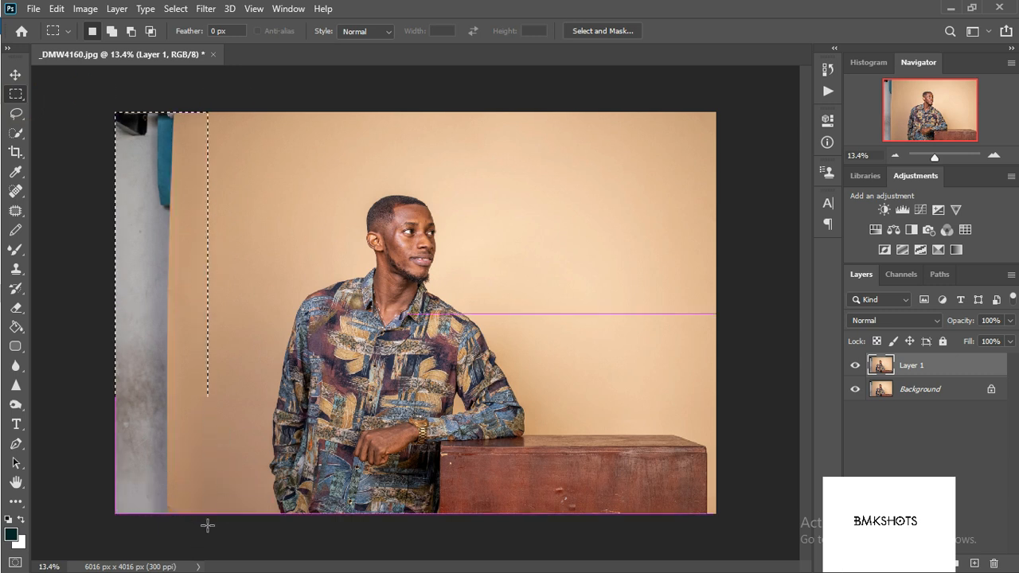
right_click(160, 323)
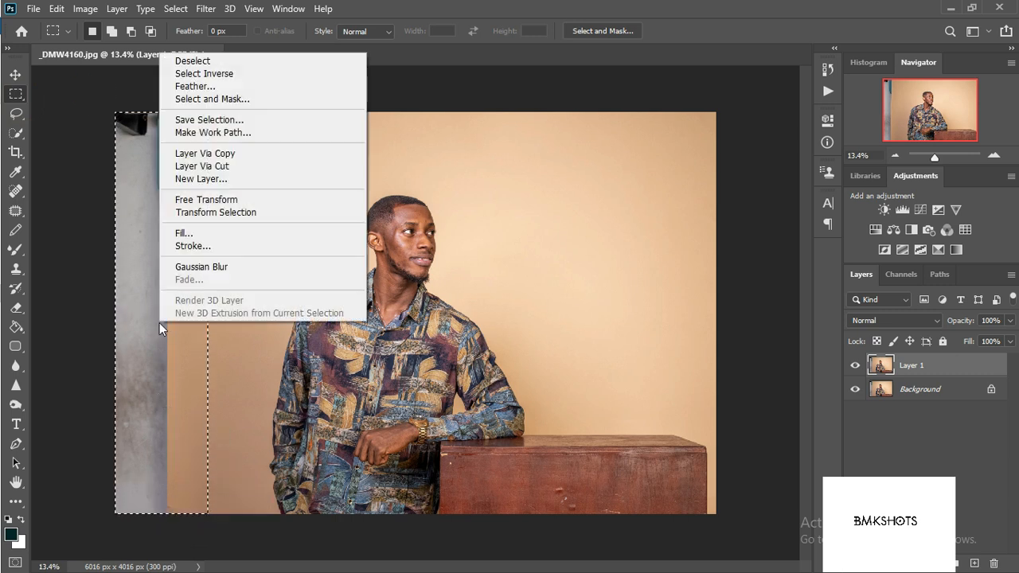
click(238, 233)
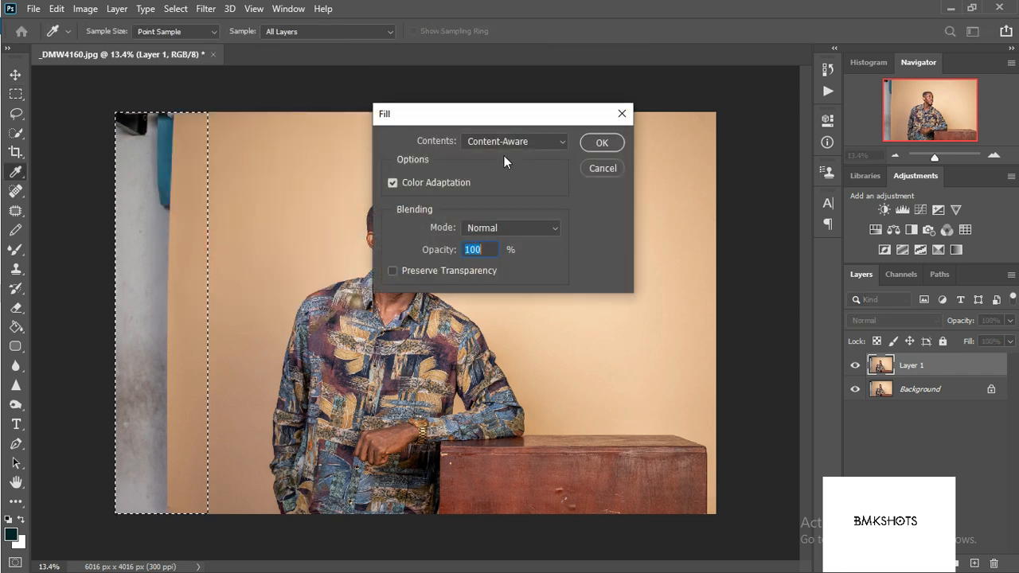
click(588, 145)
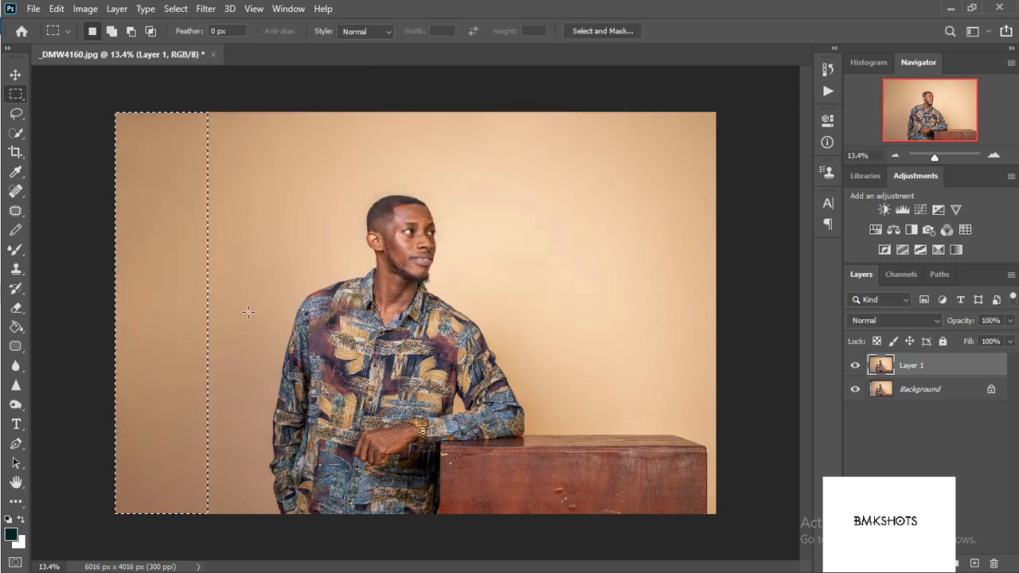
click(246, 311)
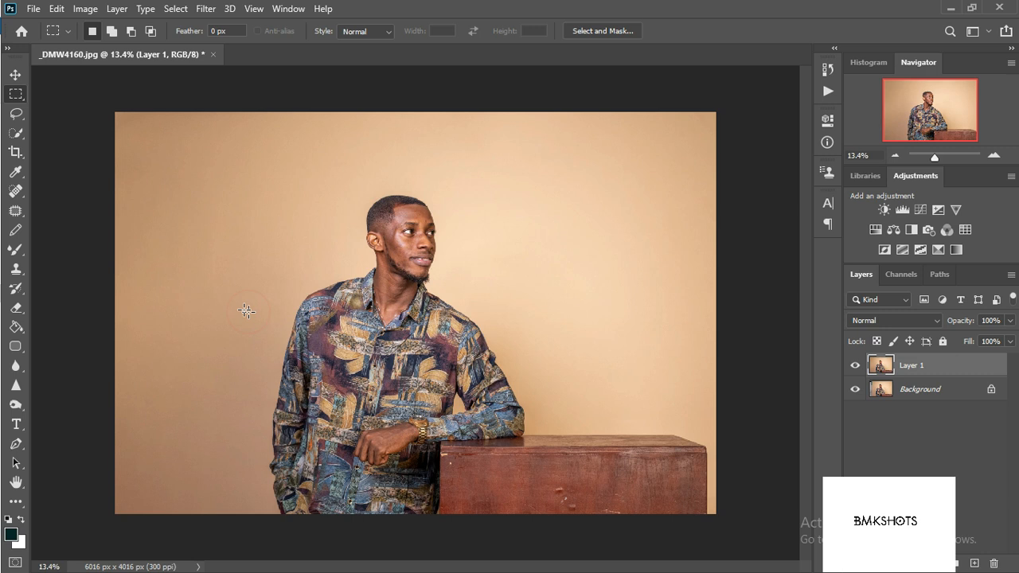
Patch the upper part of the newly filled left strip so it blends with the adjoining backdrop.
click(16, 212)
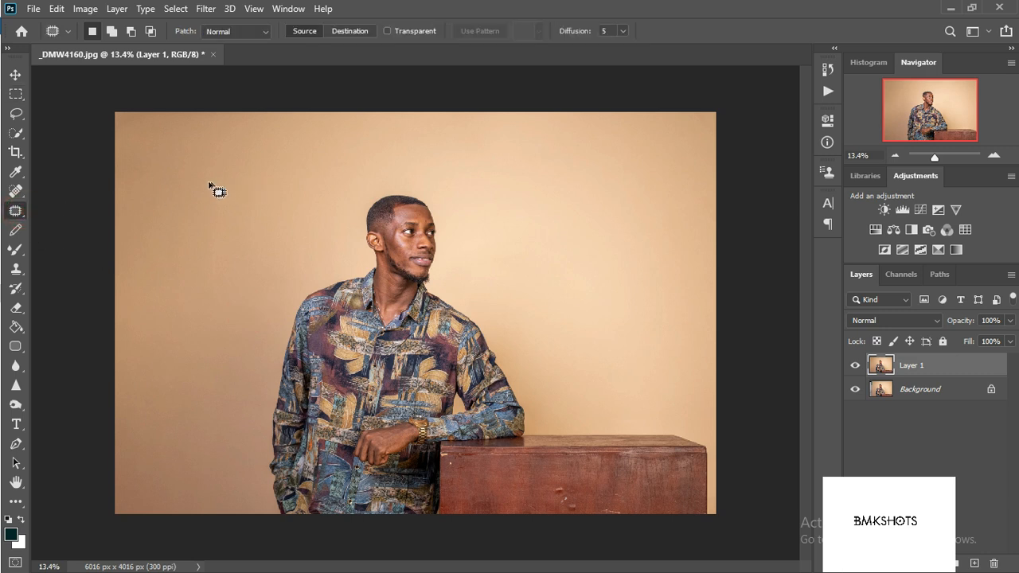
mouse_move(103, 180)
mouse_down()
mouse_move(210, 204)
mouse_move(198, 257)
mouse_move(192, 163)
mouse_move(151, 72)
mouse_move(162, 127)
mouse_up()
click(164, 210)
click(197, 256)
drag(158, 134, 214, 217)
click(213, 217)
Patch the uneven areas of the backdrop to the left of the man's head and shoulder.
scroll(239, 319, up, 3)
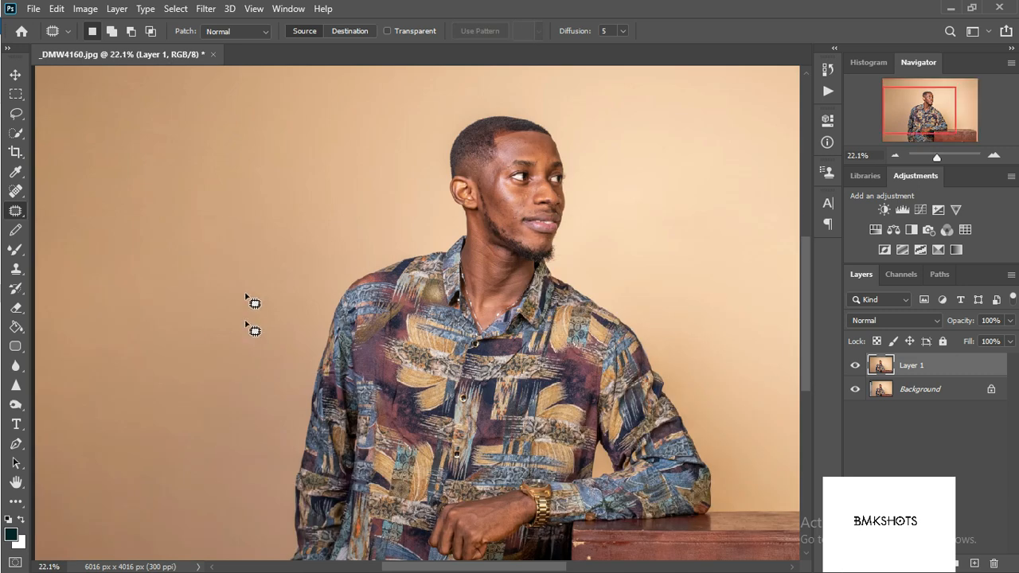
drag(245, 278, 279, 176)
click(307, 160)
drag(218, 166, 245, 261)
drag(235, 196, 231, 198)
drag(220, 238, 260, 329)
click(261, 329)
mouse_move(188, 148)
mouse_down()
mouse_move(136, 155)
mouse_move(188, 148)
mouse_up()
drag(191, 213, 216, 272)
click(216, 272)
Patch the upper left corner and lower left side of the backdrop to even out the tone.
mouse_move(224, 97)
mouse_down()
mouse_move(86, 162)
mouse_move(124, 78)
mouse_up()
drag(154, 128, 291, 151)
click(291, 151)
mouse_move(151, 163)
mouse_down()
mouse_move(113, 249)
mouse_move(280, 223)
mouse_move(270, 347)
mouse_up()
click(243, 391)
mouse_move(240, 425)
mouse_down()
mouse_move(272, 353)
mouse_move(288, 220)
mouse_up()
mouse_move(206, 194)
mouse_down()
mouse_move(148, 273)
mouse_move(223, 188)
mouse_up()
drag(286, 221, 296, 335)
click(317, 389)
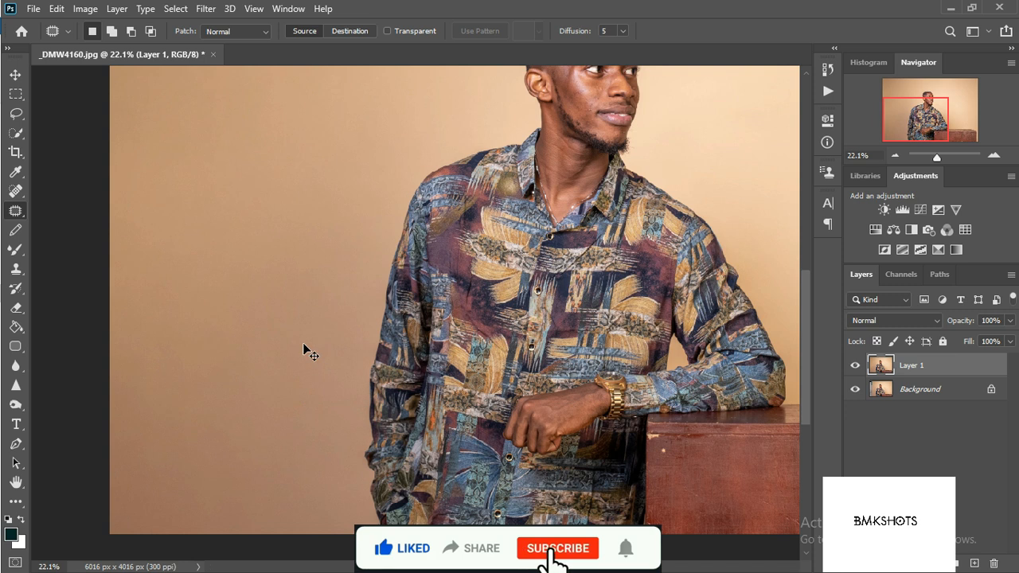
Smooth the backdrop on both sides of the man with the Mixer Brush at size 1600.
key(ctrl+0)
scroll(308, 347, down, 6)
scroll(319, 341, up, 4)
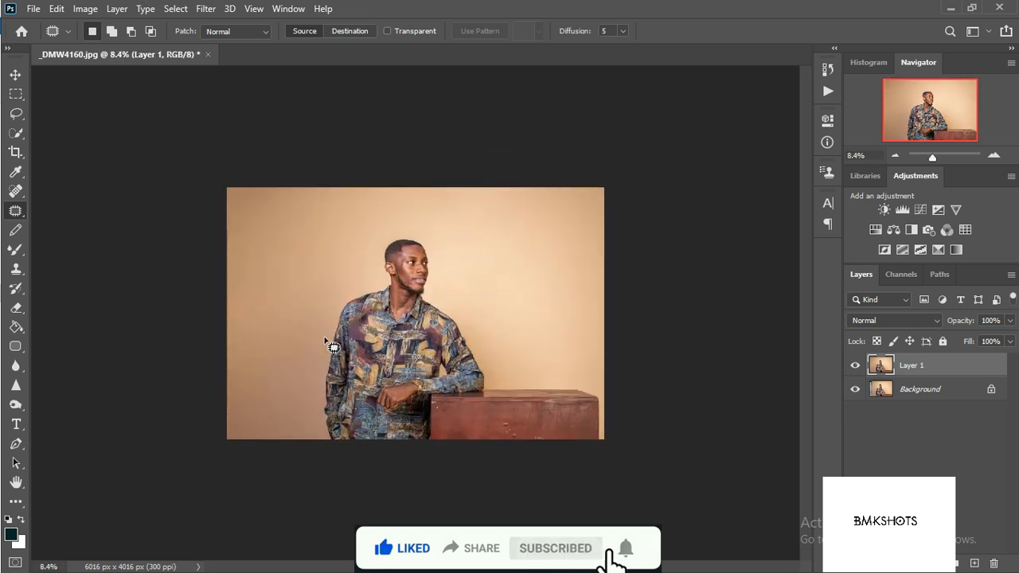
click(16, 249)
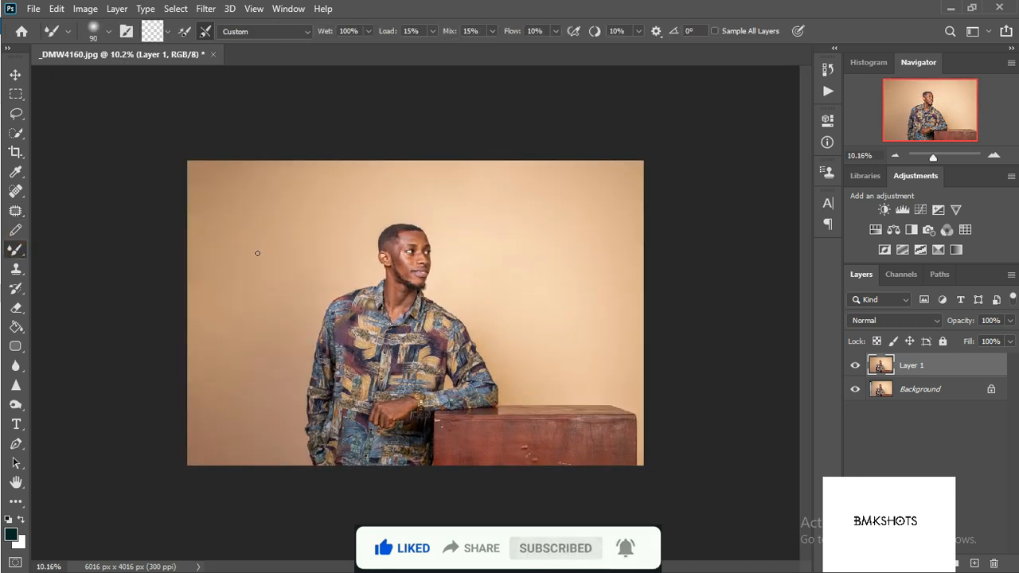
key(bracketright)
key(bracketright)
key(bracketright)
key(bracketright)
key(bracketright)
key(bracketright)
mouse_move(195, 204)
mouse_down()
mouse_move(234, 220)
mouse_move(191, 214)
mouse_move(165, 263)
mouse_move(210, 318)
mouse_move(212, 412)
mouse_move(238, 378)
mouse_move(225, 405)
mouse_move(236, 476)
mouse_move(232, 372)
mouse_up()
mouse_move(269, 244)
mouse_down()
mouse_move(278, 162)
mouse_move(307, 221)
mouse_up()
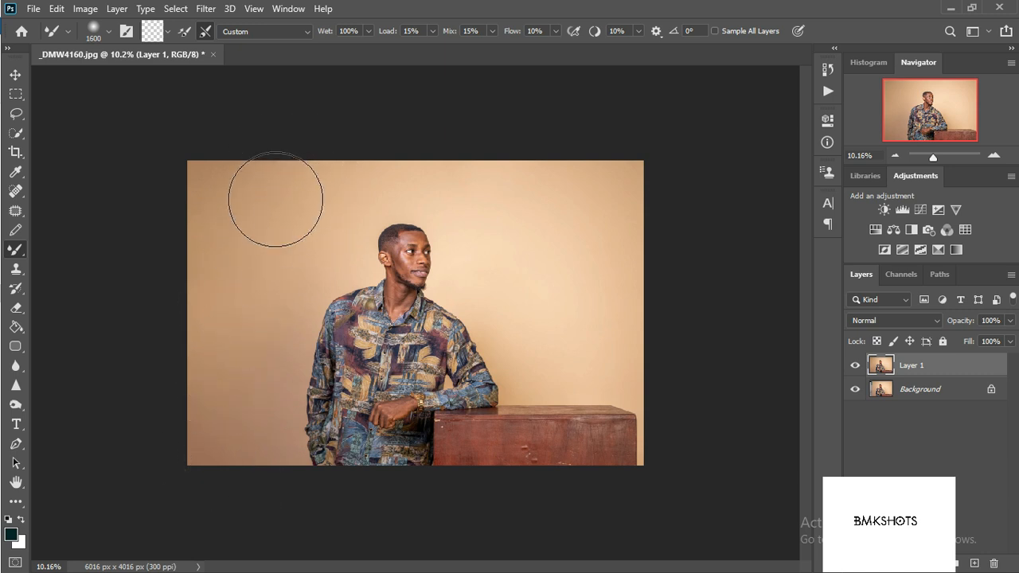
mouse_move(538, 164)
mouse_down()
mouse_move(568, 178)
mouse_move(621, 264)
mouse_move(633, 236)
mouse_move(530, 303)
mouse_move(510, 280)
mouse_move(591, 329)
mouse_move(665, 345)
mouse_up()
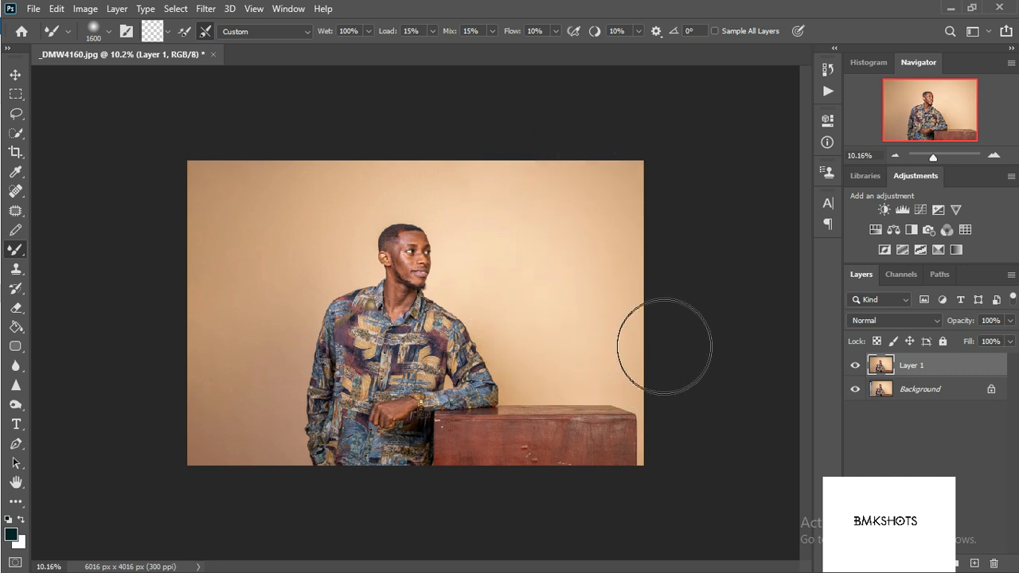
mouse_move(563, 291)
mouse_down()
mouse_move(650, 180)
mouse_move(715, 145)
mouse_up()
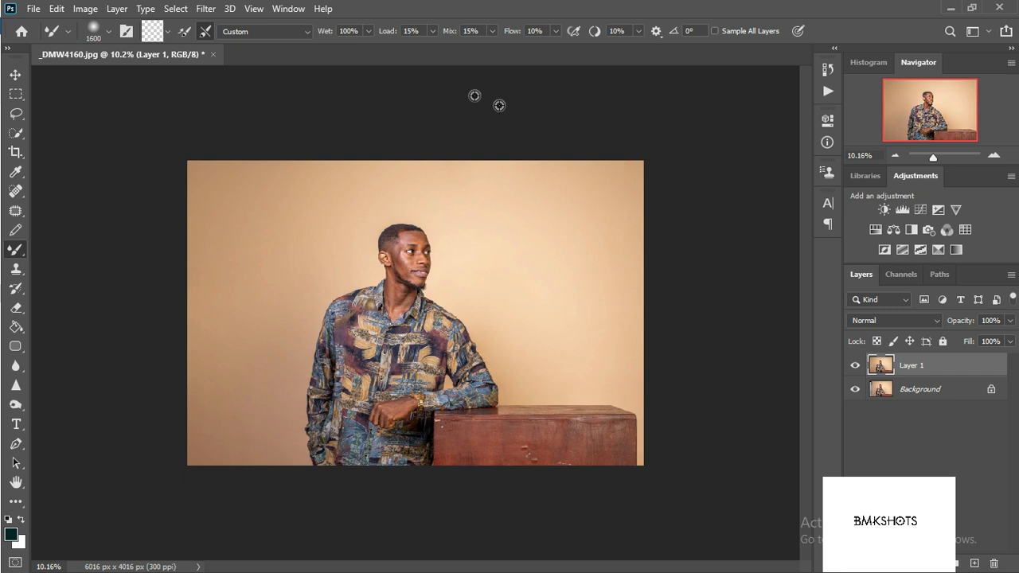
Patch out the dents on the lower middle of the wooden box's front.
scroll(511, 415, up, 6)
drag(511, 415, 482, 278)
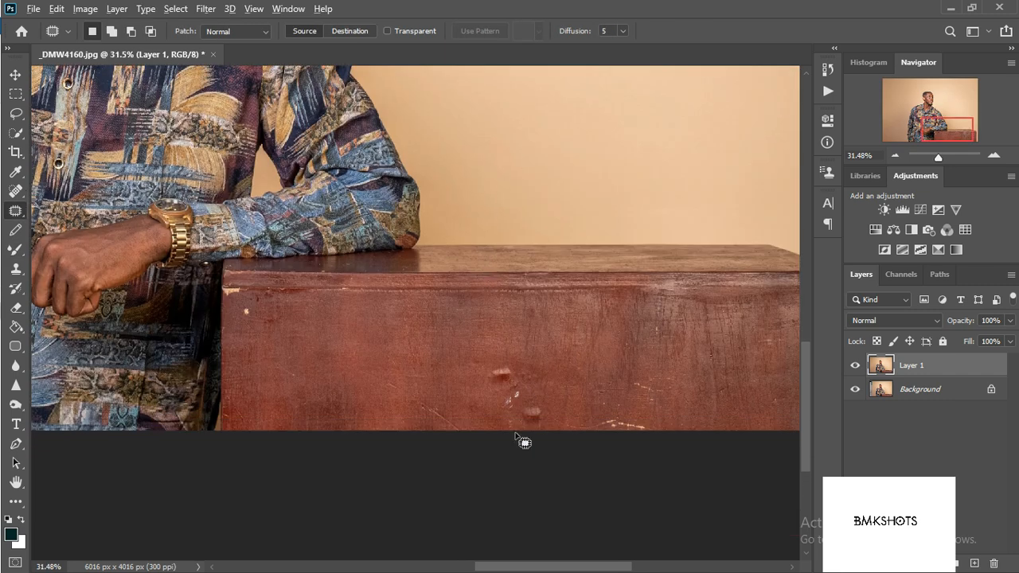
scroll(518, 437, up, 3)
mouse_move(464, 328)
mouse_down()
mouse_move(508, 362)
mouse_move(549, 341)
mouse_move(504, 283)
mouse_up()
mouse_move(484, 367)
mouse_down()
mouse_move(559, 413)
mouse_move(575, 374)
mouse_move(508, 371)
mouse_up()
click(477, 349)
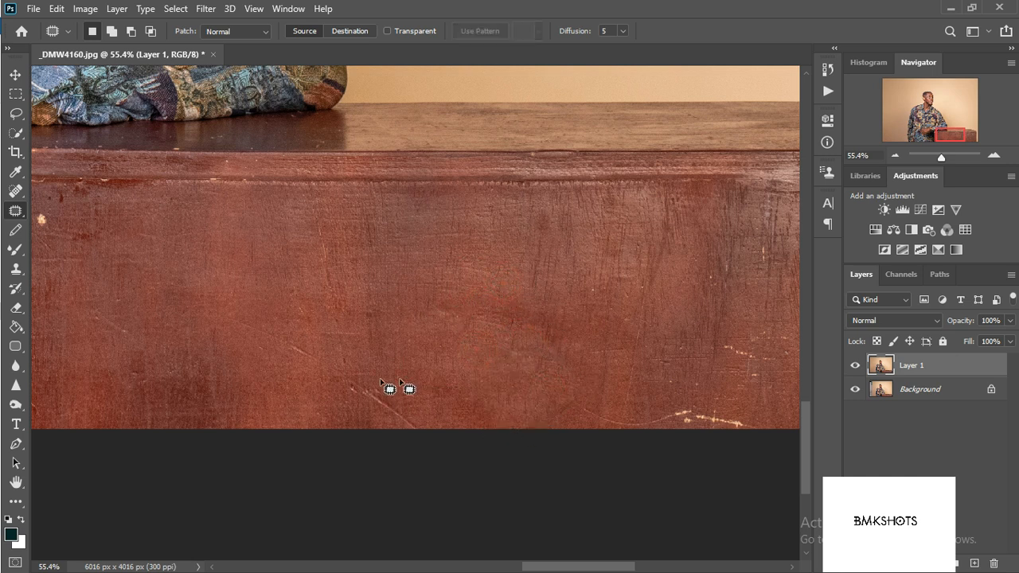
Patch out the pale scratches along the lower edge of the wooden box's front.
drag(636, 389, 561, 367)
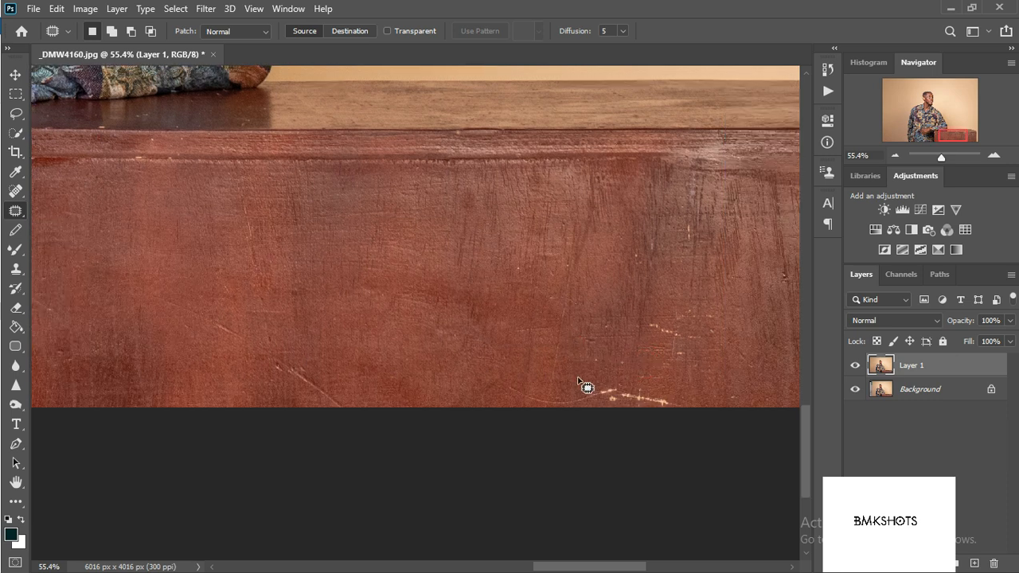
mouse_move(680, 396)
mouse_down()
mouse_move(469, 393)
mouse_move(558, 368)
mouse_up()
drag(566, 397, 505, 370)
click(505, 367)
Patch out the remaining light scratches on the right part of the wooden box's front.
mouse_move(646, 309)
mouse_down()
mouse_move(694, 378)
mouse_move(671, 306)
mouse_move(681, 323)
mouse_up()
click(733, 302)
drag(756, 307, 581, 320)
mouse_move(584, 276)
mouse_down()
mouse_move(623, 298)
mouse_move(598, 283)
mouse_up()
drag(637, 303, 565, 317)
click(521, 326)
mouse_move(637, 380)
mouse_down()
mouse_move(462, 323)
mouse_move(708, 363)
mouse_move(457, 332)
mouse_move(694, 377)
mouse_up()
Patch out the pale chip near the left edge of the wooden box's front.
drag(212, 339, 589, 358)
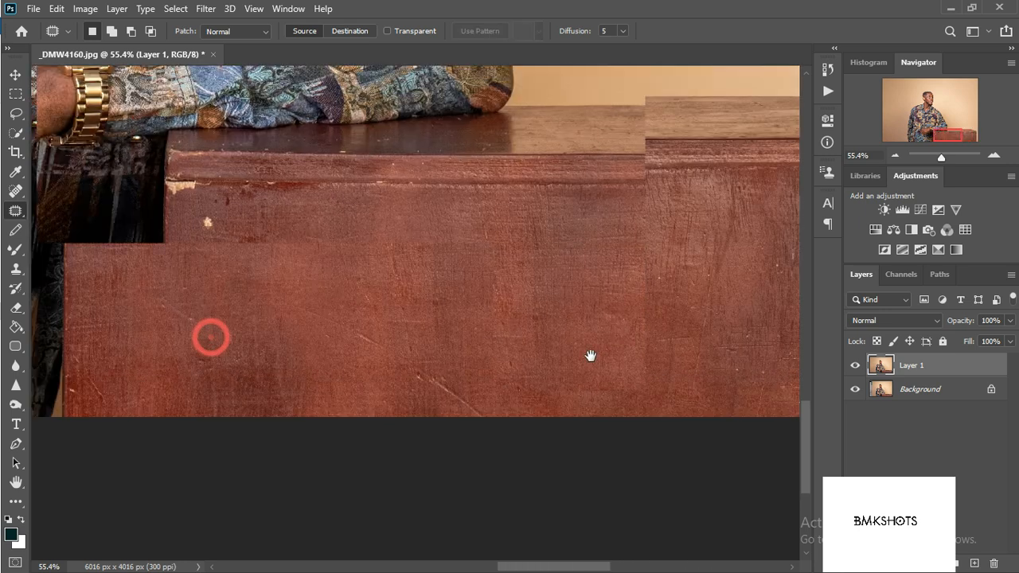
scroll(226, 234, up, 1)
scroll(223, 239, up, 2)
mouse_move(213, 246)
mouse_down()
mouse_move(288, 324)
mouse_move(293, 274)
mouse_up()
drag(240, 286, 337, 302)
Repair the chipped paint under the wooden box's upper left rim with the Patch tool.
scroll(205, 234, up, 3)
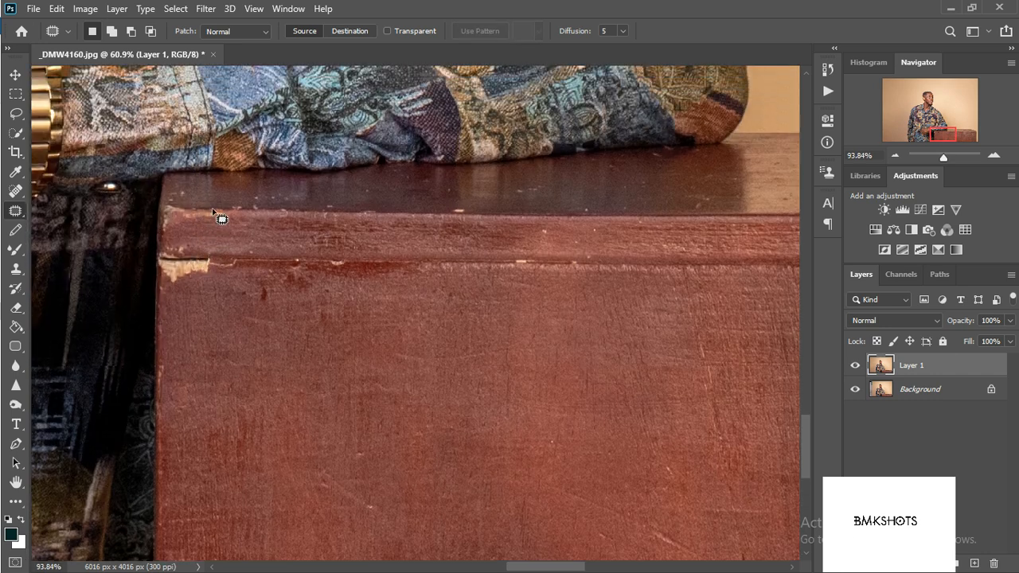
mouse_move(223, 261)
mouse_down()
mouse_move(229, 312)
mouse_move(177, 328)
mouse_up()
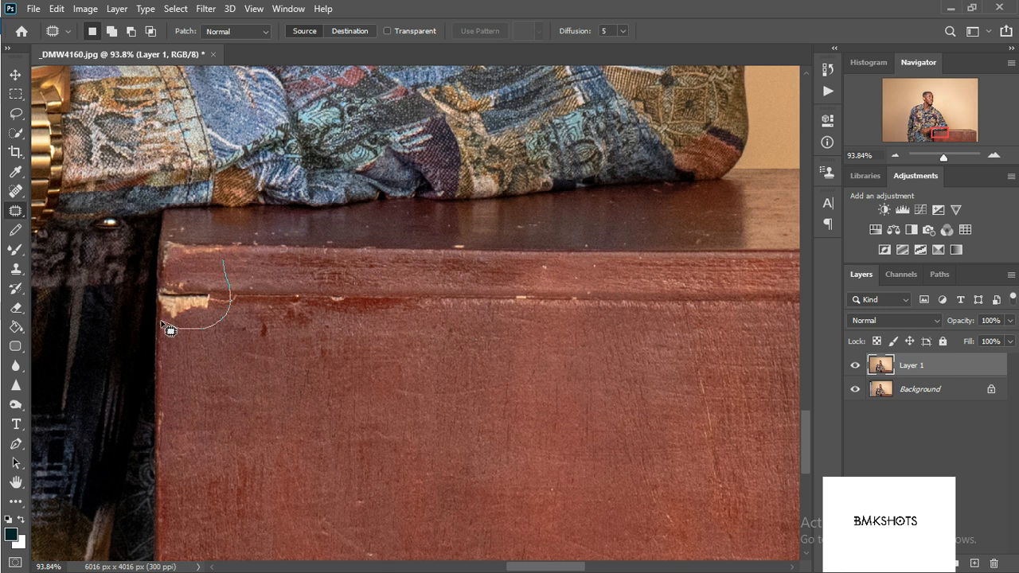
mouse_move(172, 275)
mouse_down()
mouse_move(166, 264)
mouse_move(250, 293)
mouse_move(235, 284)
mouse_up()
click(280, 368)
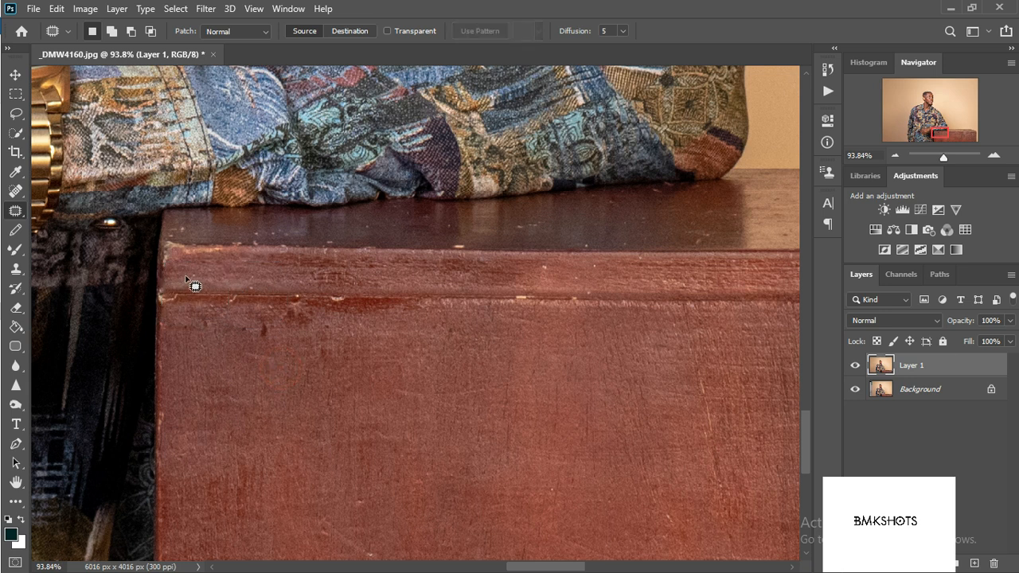
drag(175, 297, 201, 291)
click(218, 330)
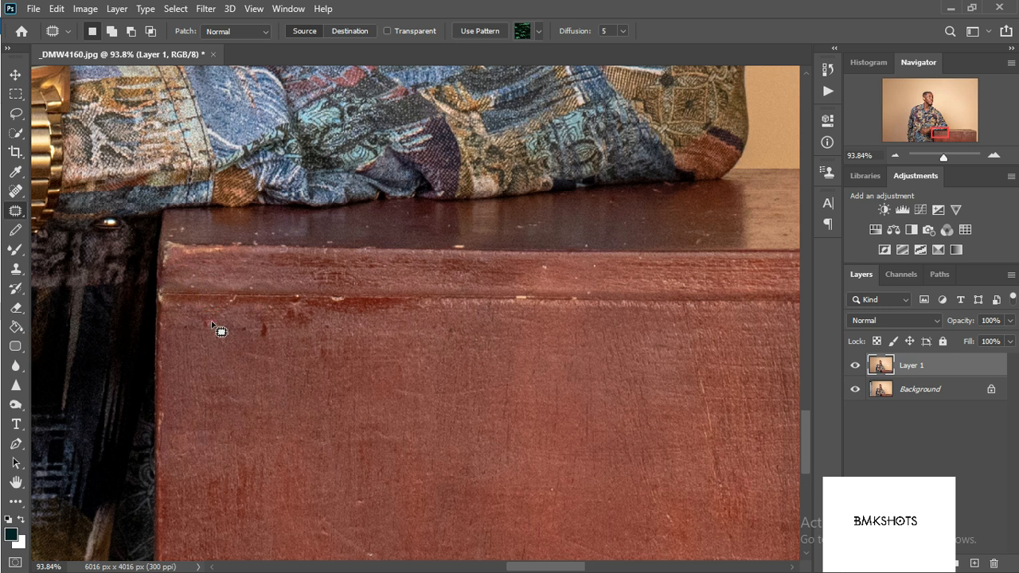
Compare the whole portrait with and without the retouched Layer 1.
key(ctrl+0)
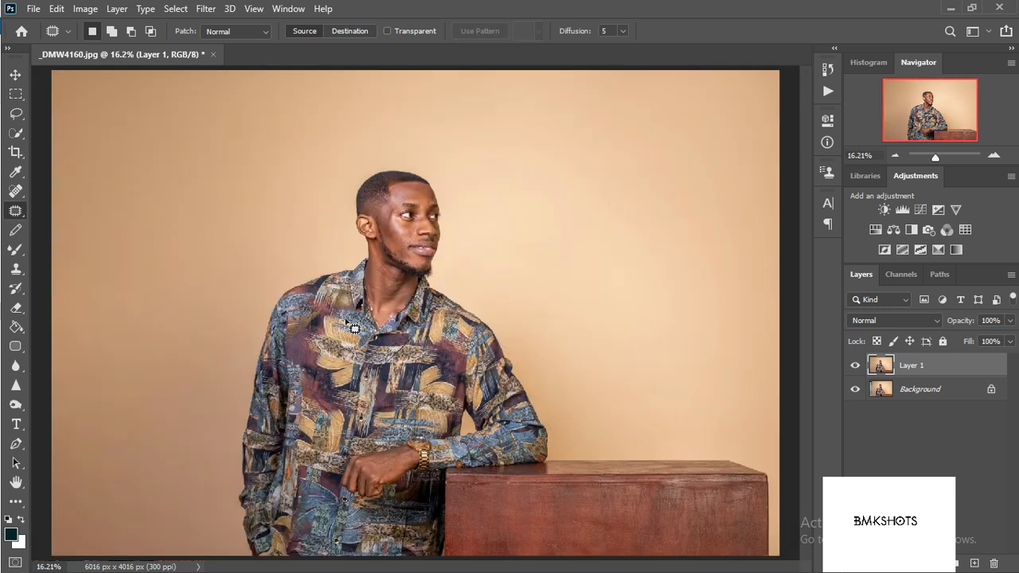
click(856, 365)
click(857, 365)
scroll(653, 364, down, 3)
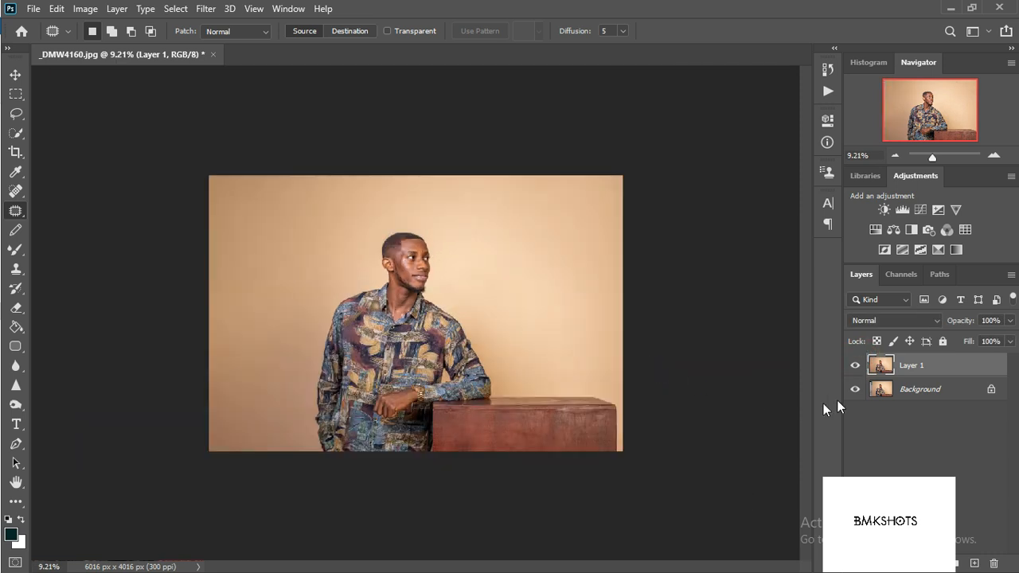
click(856, 368)
click(855, 370)
Patch the uneven areas of the backdrop between the man's shoulder and the wooden box with the Patch tool.
drag(467, 299, 475, 343)
drag(511, 387, 555, 334)
click(555, 333)
mouse_move(497, 270)
mouse_down()
mouse_move(539, 373)
mouse_move(563, 340)
mouse_move(467, 314)
mouse_move(458, 274)
mouse_up()
click(558, 285)
click(547, 273)
mouse_move(596, 329)
mouse_down()
mouse_move(547, 380)
mouse_move(502, 325)
mouse_up()
drag(555, 344, 550, 286)
key(ctrl+d)
Patch the remaining blotches in the backdrop just beside the man's face and shoulder.
drag(531, 342, 508, 370)
drag(486, 304, 515, 317)
mouse_move(502, 346)
mouse_down()
mouse_move(532, 296)
mouse_move(473, 298)
mouse_move(491, 282)
mouse_up()
click(532, 295)
mouse_move(499, 309)
mouse_down()
mouse_move(561, 311)
mouse_move(562, 275)
mouse_move(521, 253)
mouse_up()
click(560, 306)
click(522, 255)
Refine the backdrop next to the man's upper arm by patching it with cleaner backdrop farther from him.
scroll(528, 305, up, 5)
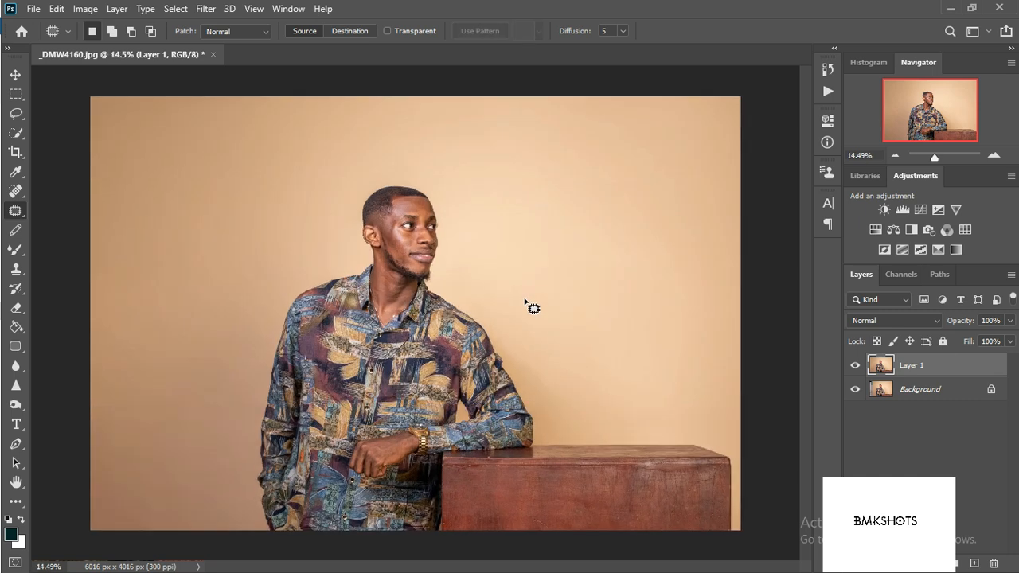
scroll(599, 420, up, 1)
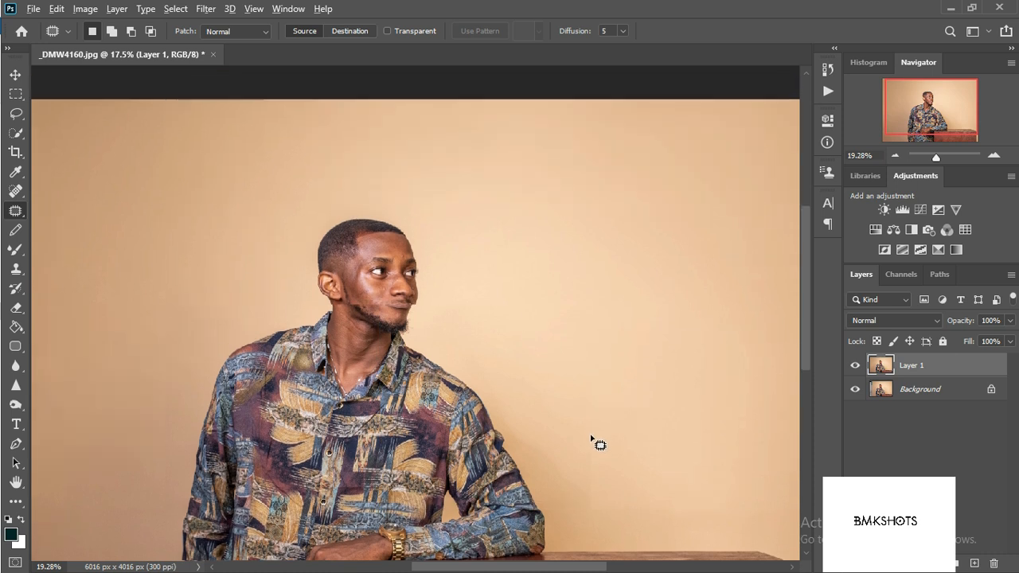
scroll(598, 444, down, 3)
mouse_move(507, 232)
mouse_down()
mouse_move(507, 326)
mouse_move(491, 341)
mouse_move(468, 332)
mouse_up()
mouse_move(428, 282)
mouse_down()
mouse_move(471, 222)
mouse_move(557, 275)
mouse_move(596, 281)
mouse_up()
click(596, 282)
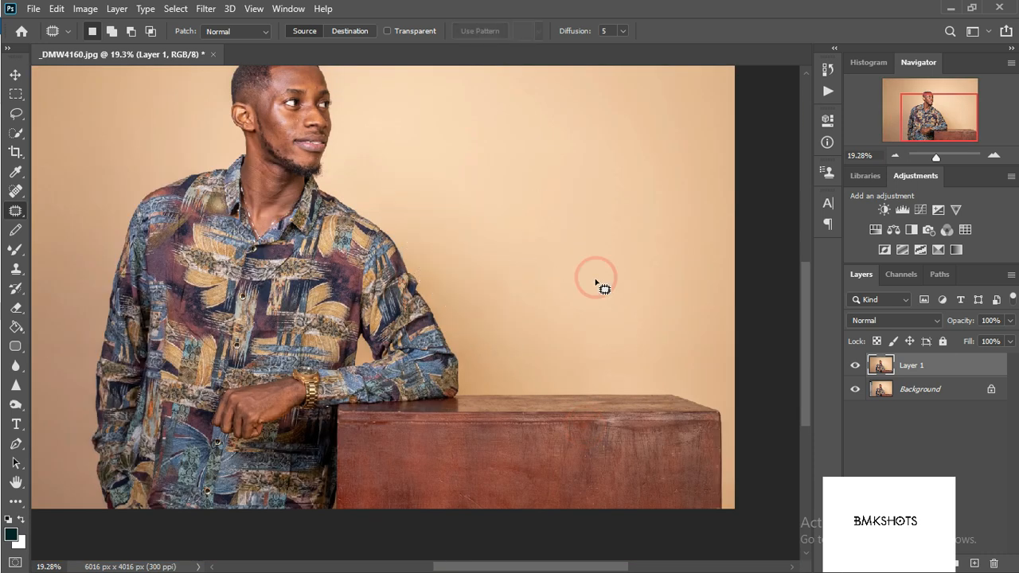
Smooth the uneven tones in the backdrop above the wooden box with several patches.
drag(532, 259, 462, 223)
drag(515, 275, 623, 295)
click(625, 297)
mouse_move(565, 250)
mouse_down()
mouse_move(562, 357)
mouse_move(564, 251)
mouse_up()
drag(551, 304, 635, 294)
click(635, 294)
mouse_move(449, 294)
mouse_down()
mouse_move(626, 282)
mouse_move(557, 229)
mouse_move(553, 189)
mouse_up()
click(553, 190)
Check the full portrait and flatten Layer 1 into the background.
key(ctrl+0)
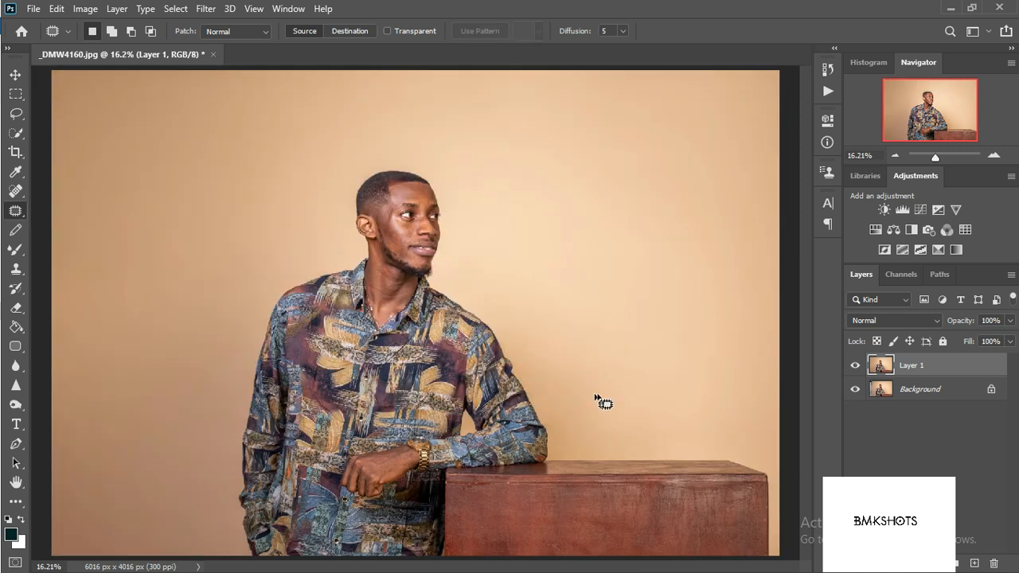
scroll(616, 400, down, 5)
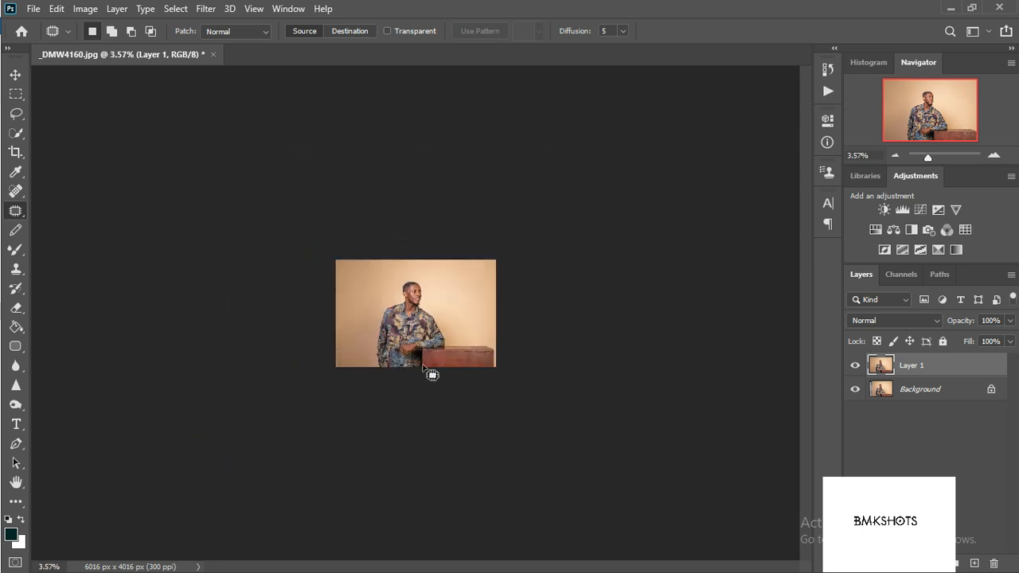
scroll(431, 375, up, 5)
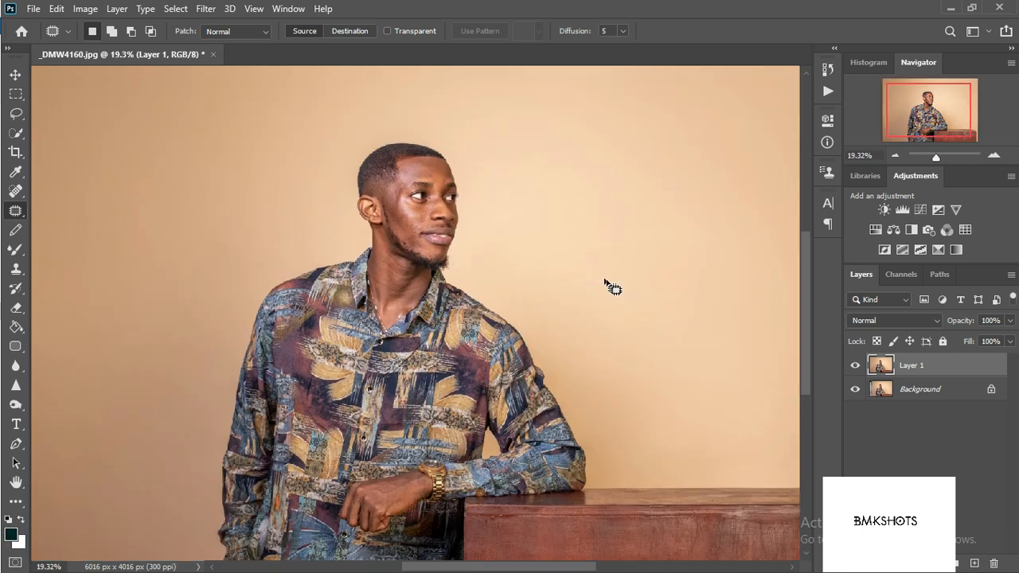
key(ctrl+0)
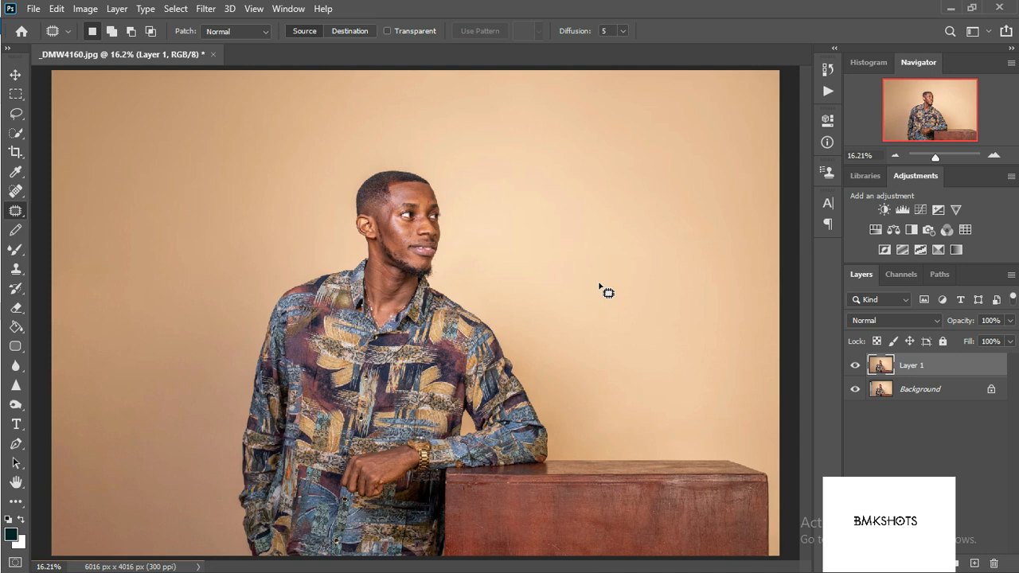
right_click(922, 388)
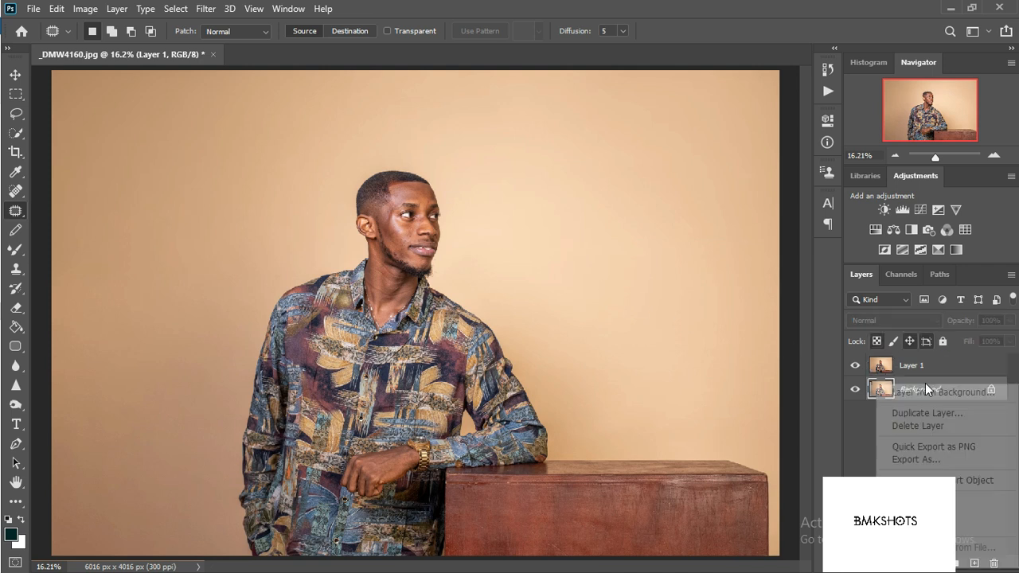
click(916, 513)
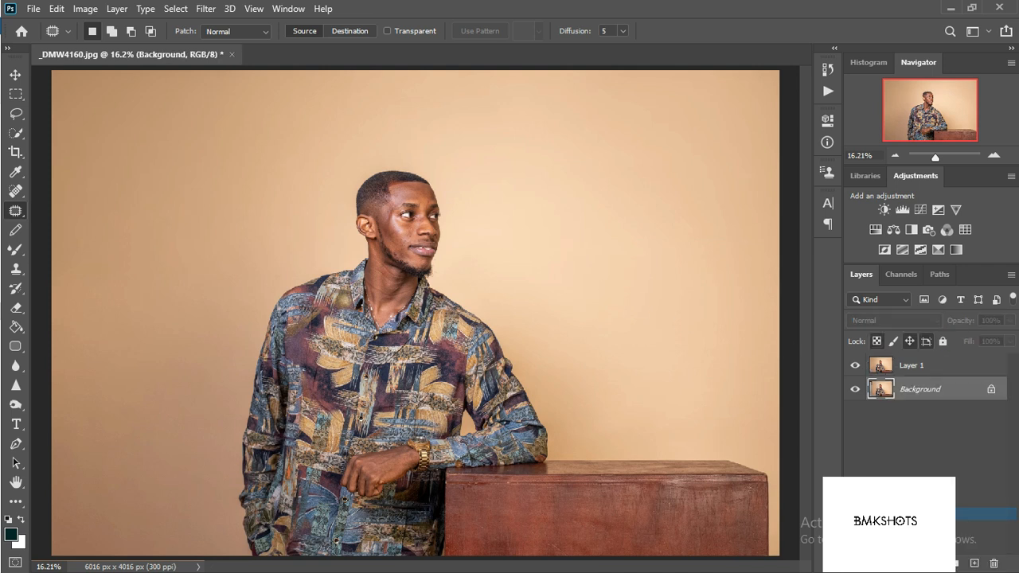
Run the BMK eye and teeth whitening action and activate the Photo Filter 1 mask inside its group.
click(828, 93)
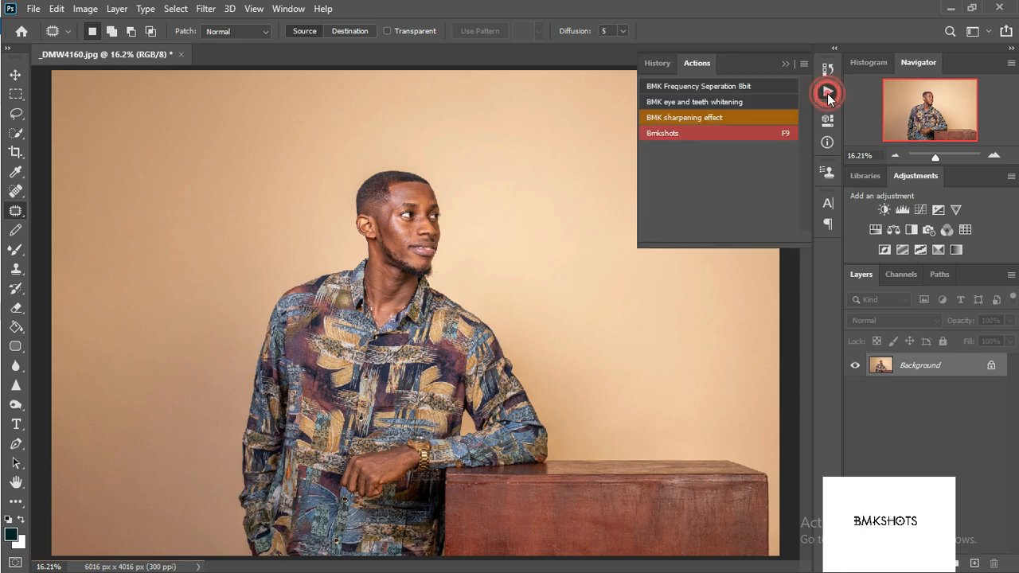
click(737, 101)
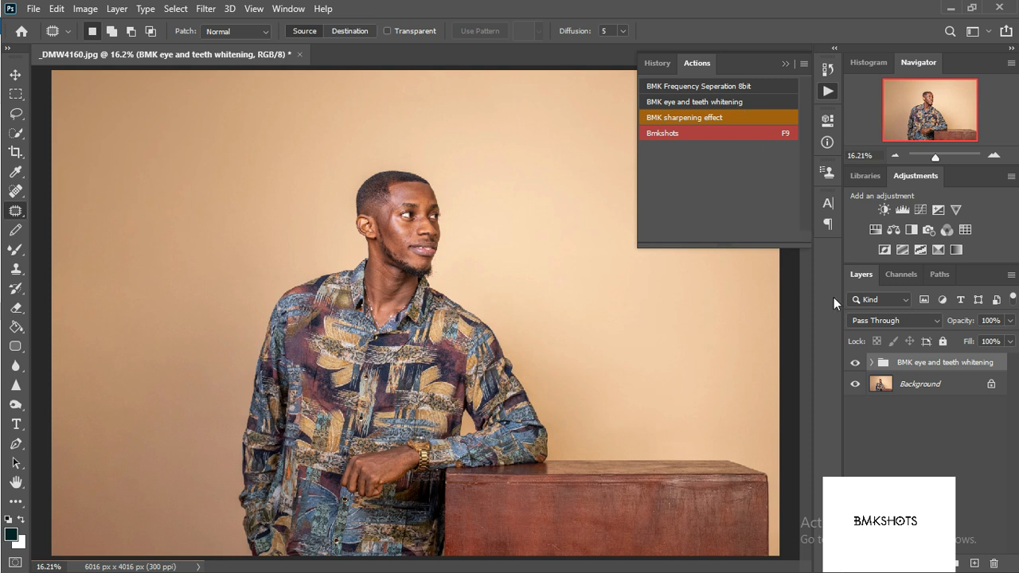
click(871, 362)
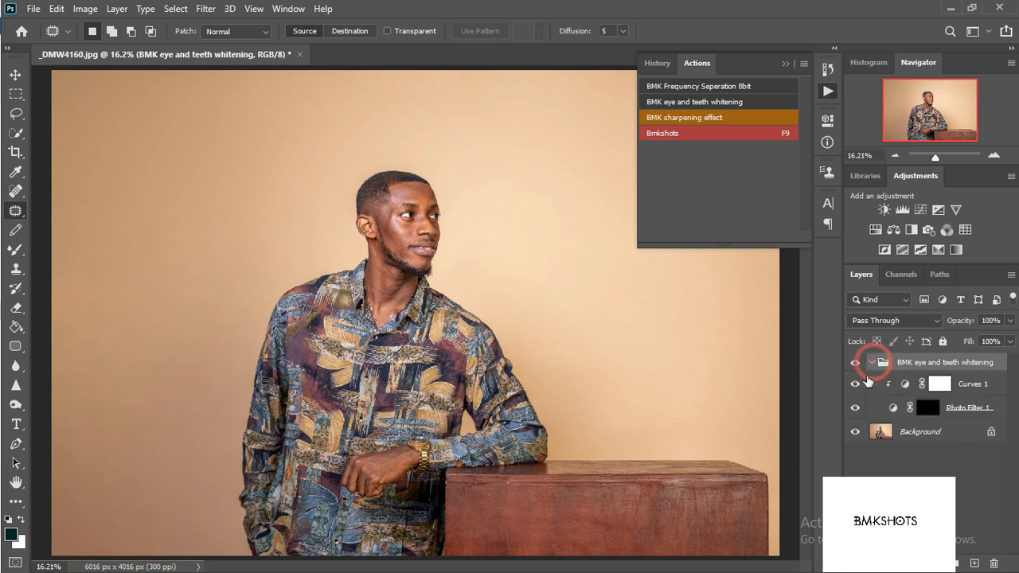
click(936, 412)
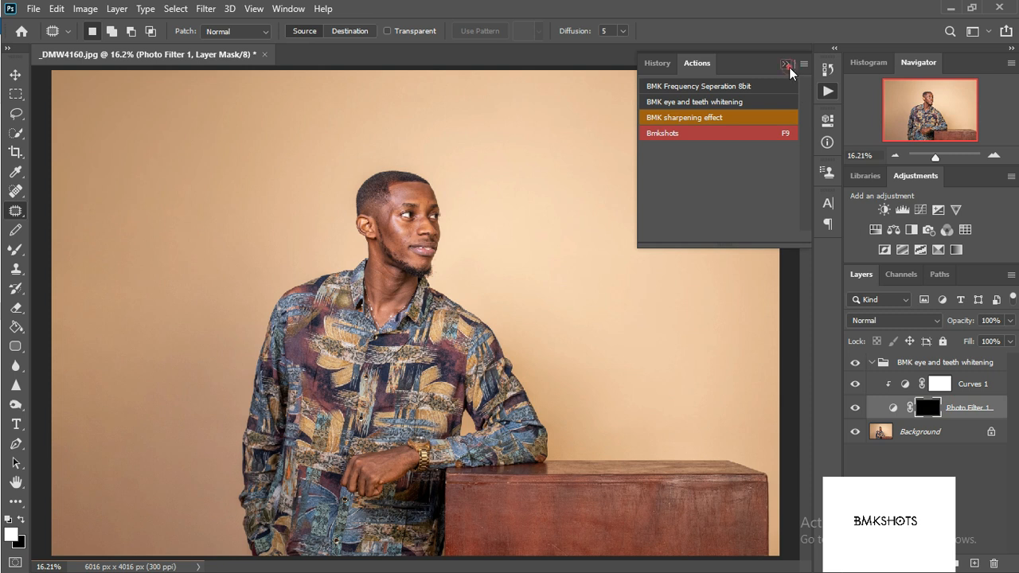
click(787, 64)
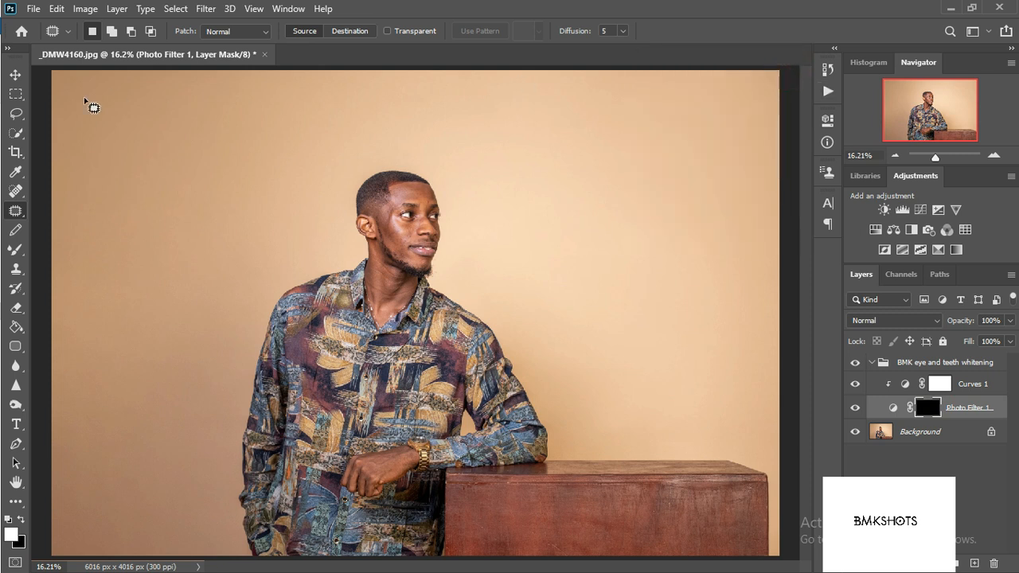
Paint white over the white of the near eye on the Photo Filter 1 mask using a brush of about 10 px.
click(15, 249)
click(58, 250)
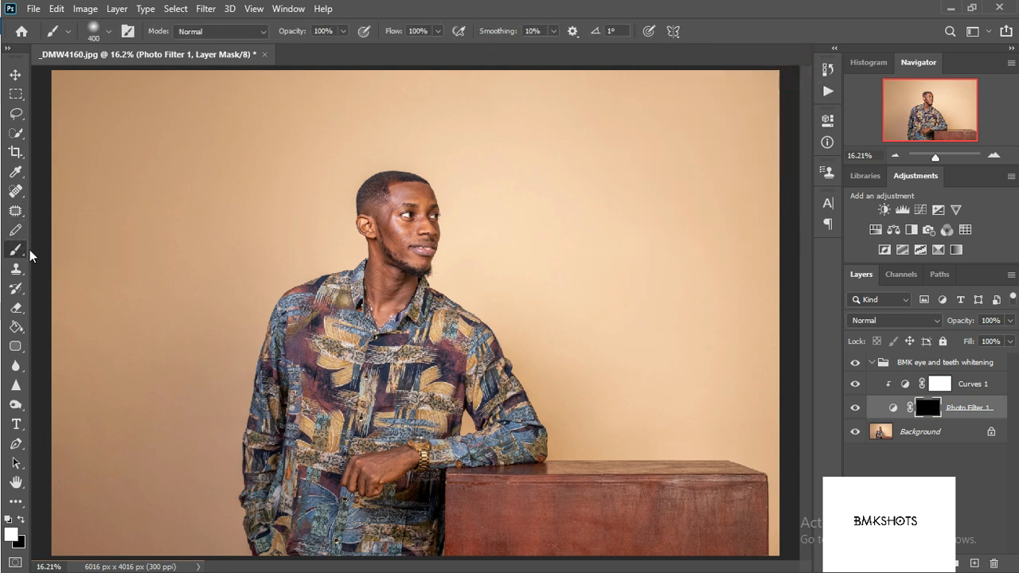
scroll(398, 207, up, 5)
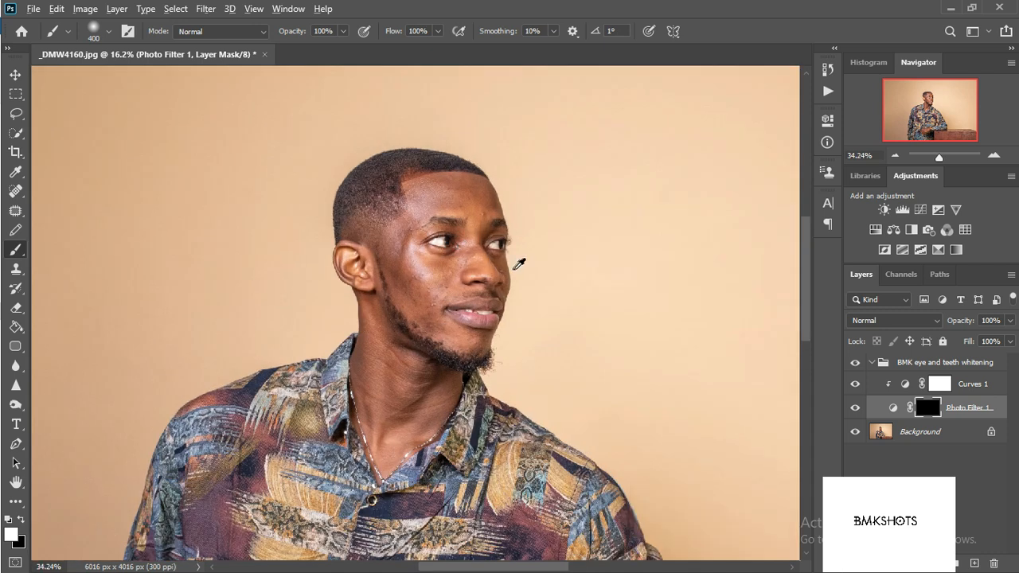
scroll(475, 253, up, 5)
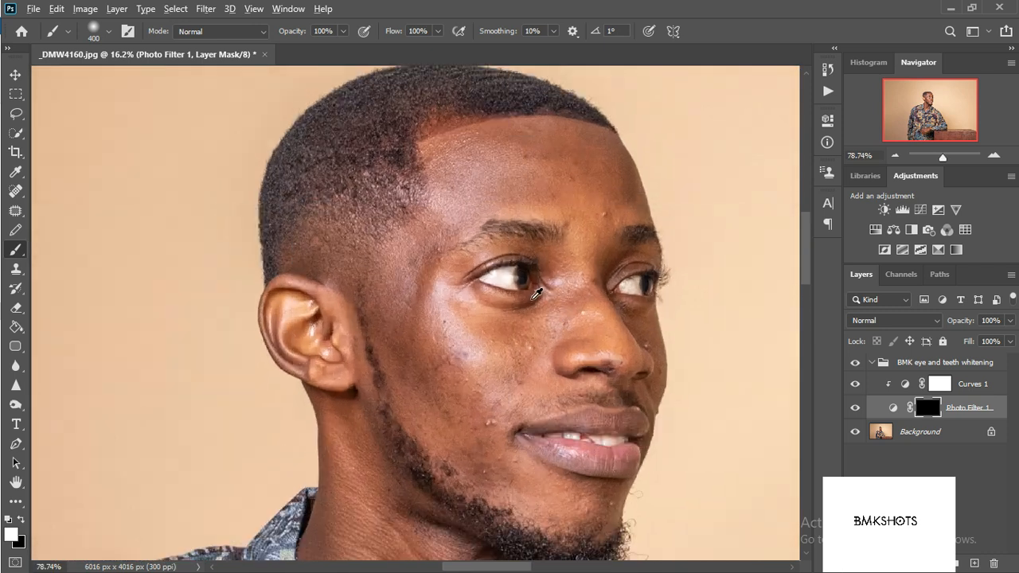
scroll(539, 295, up, 2)
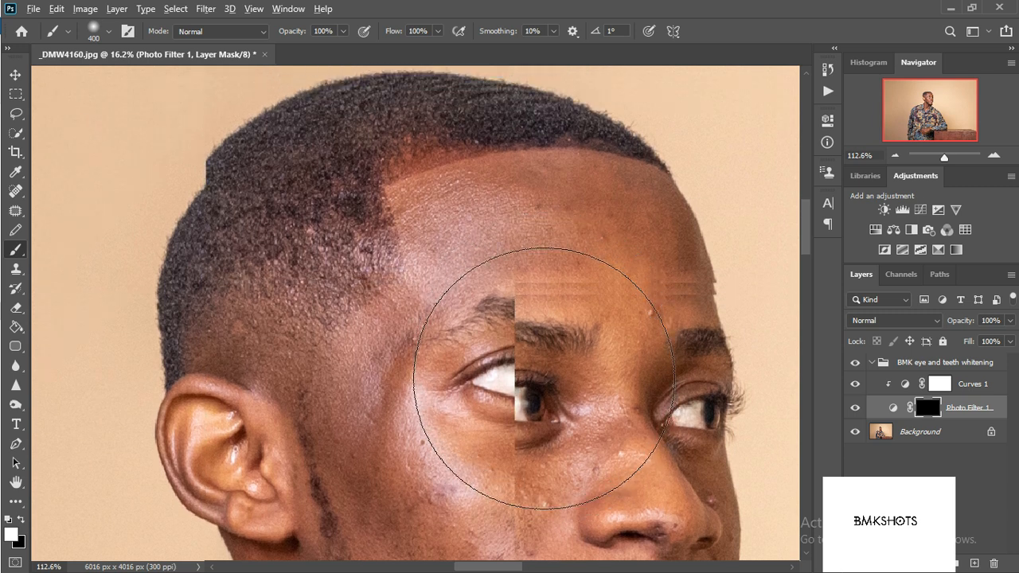
scroll(541, 409, up, 5)
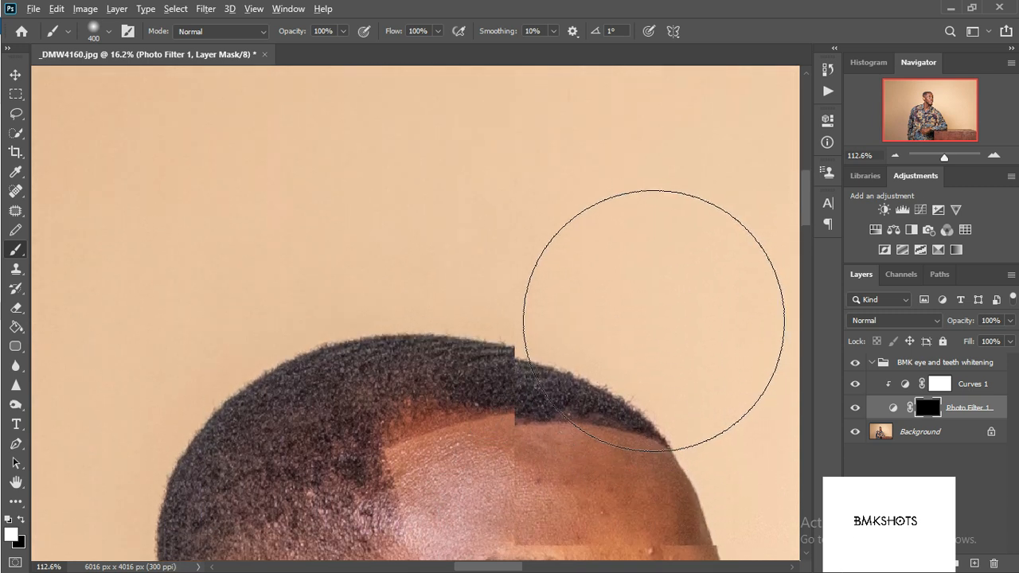
drag(805, 185, 804, 242)
key(bracketleft)
key(bracketleft)
key(bracketleft)
key(bracketleft)
key(bracketleft)
key(bracketleft)
key(bracketleft)
key(bracketleft)
key(bracketleft)
key(bracketleft)
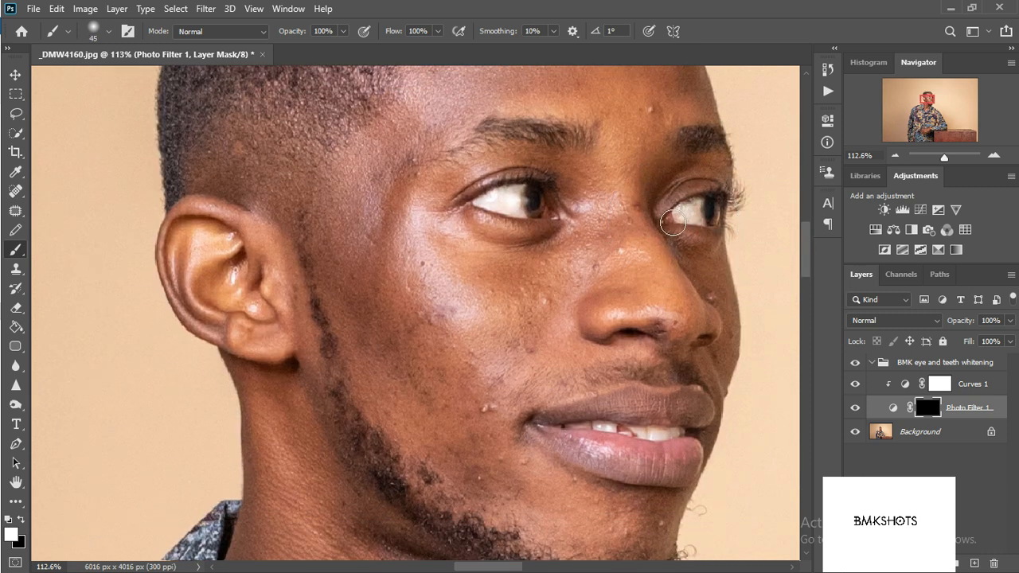
scroll(510, 207, up, 5)
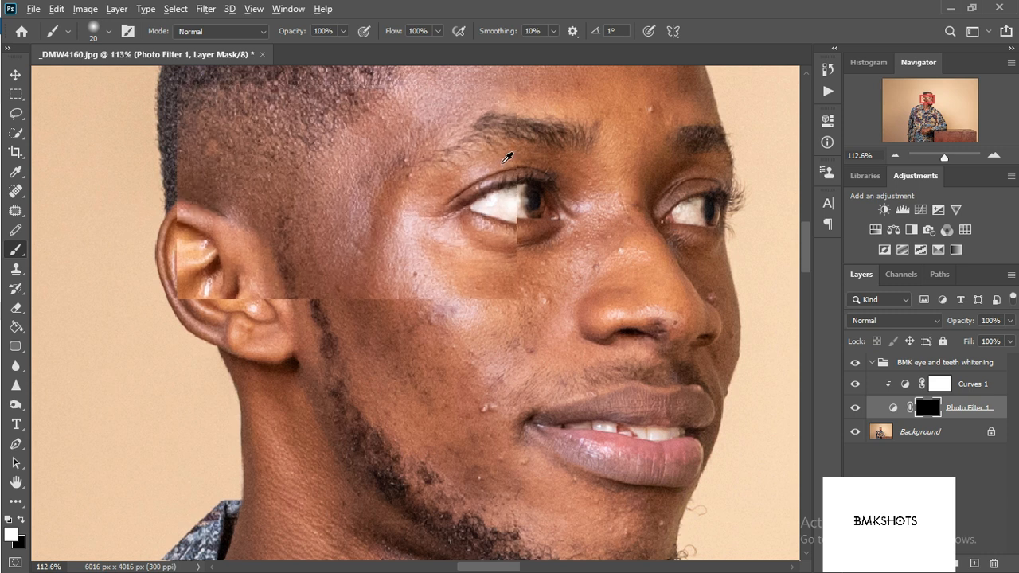
key(bracketleft)
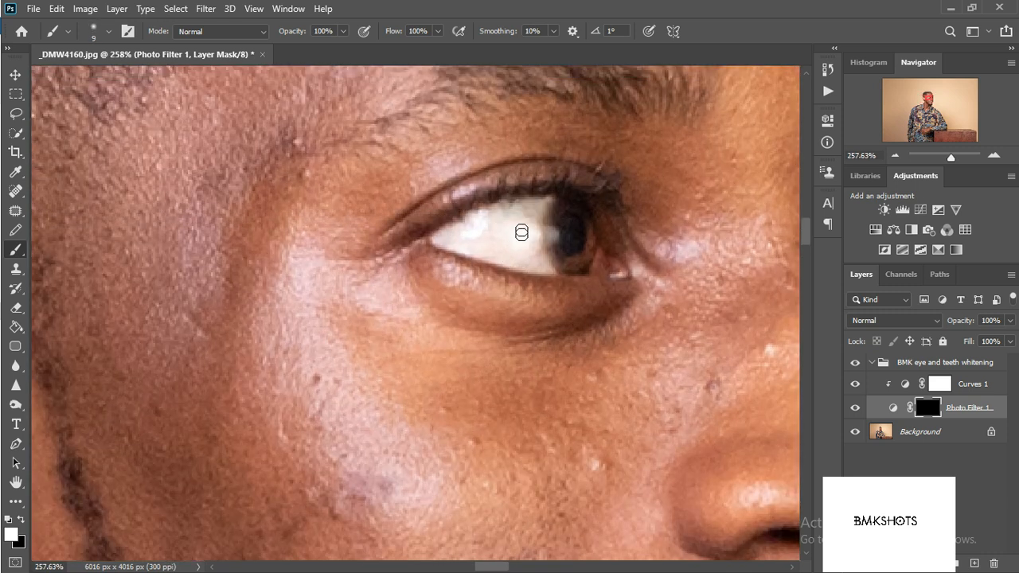
drag(542, 206, 449, 238)
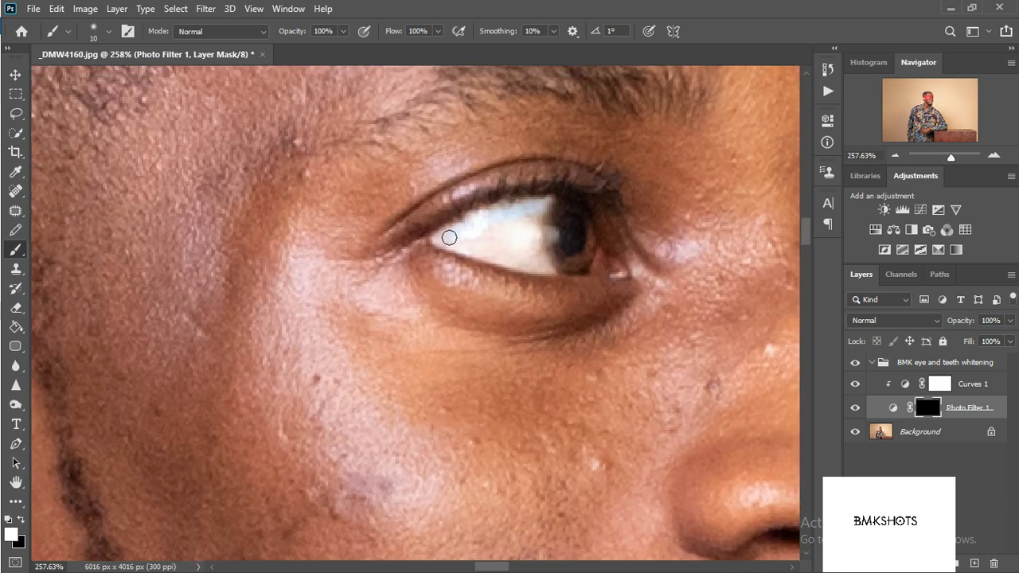
Reduce the brush to 6 px and brighten the white of the far eye on the same mask.
key(bracketleft)
key(bracketleft)
key(bracketleft)
key(bracketleft)
scroll(476, 244, down, 6)
Compare the face with and without the BMK eye and teeth whitening group.
click(931, 364)
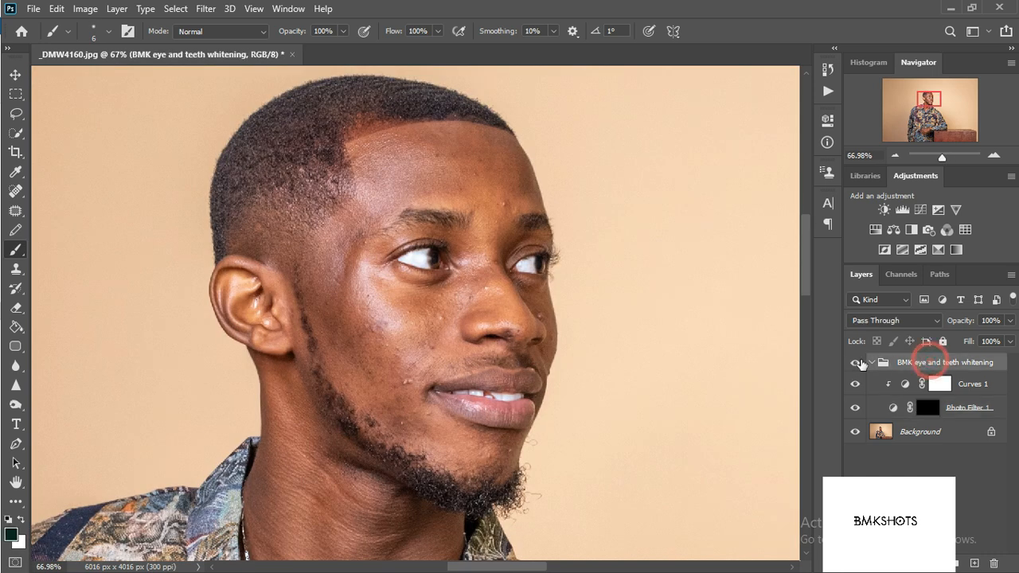
click(857, 363)
click(857, 363)
click(857, 363)
click(857, 363)
Lower the whitening group's opacity to 63% and compare the eyes with the group hidden and shown.
key(ctrl+0)
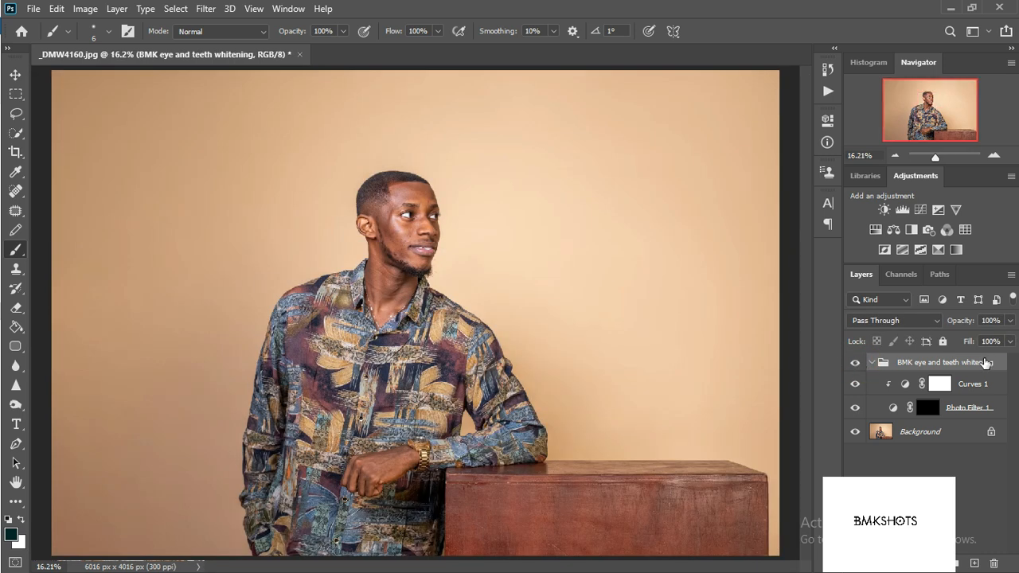
click(1010, 321)
click(983, 338)
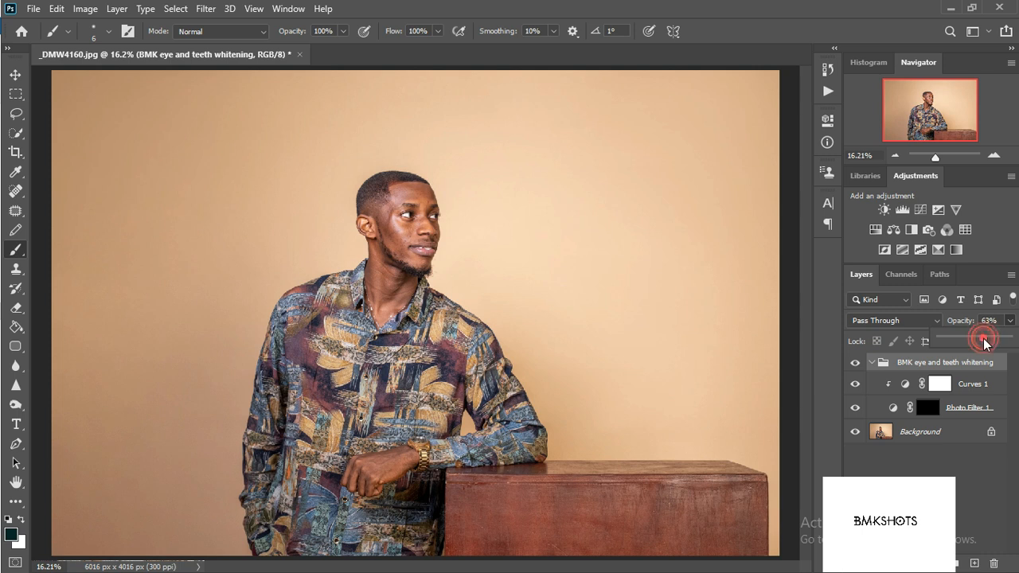
click(856, 366)
scroll(460, 239, up, 5)
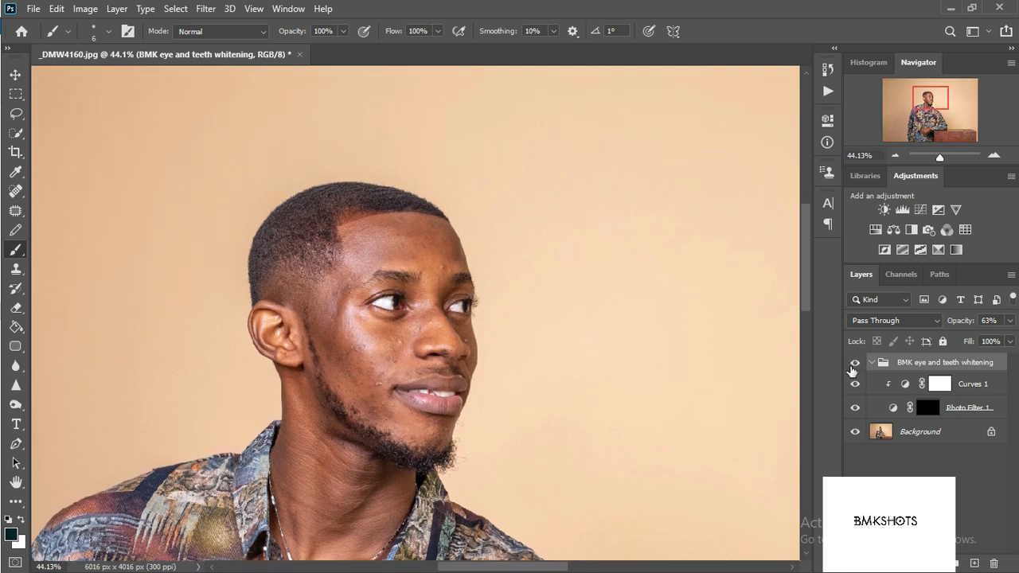
click(855, 365)
click(855, 365)
Flatten the whitening group and its adjustment layers into the background.
scroll(510, 378, up, 2)
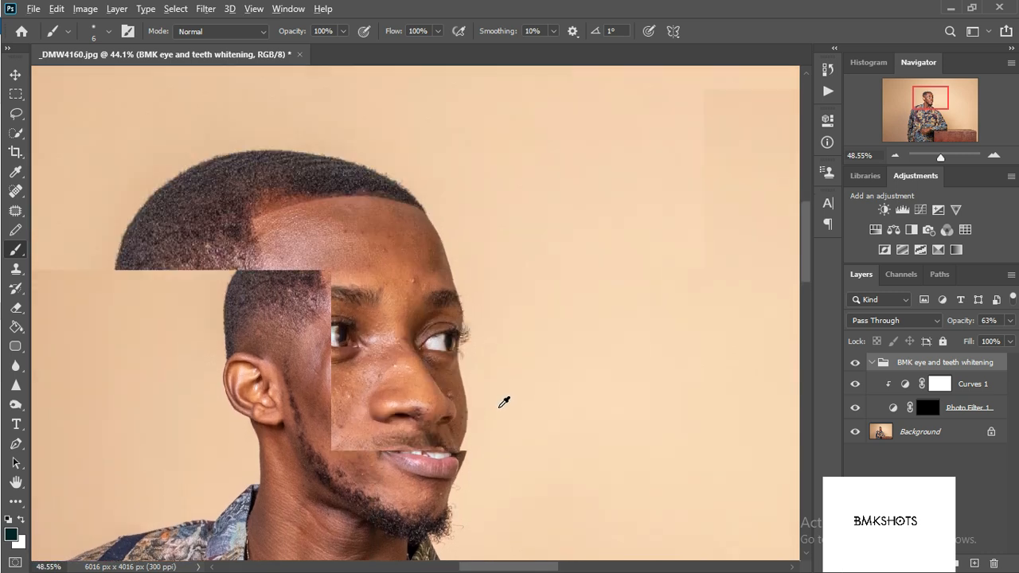
right_click(955, 432)
click(959, 383)
key(ctrl+0)
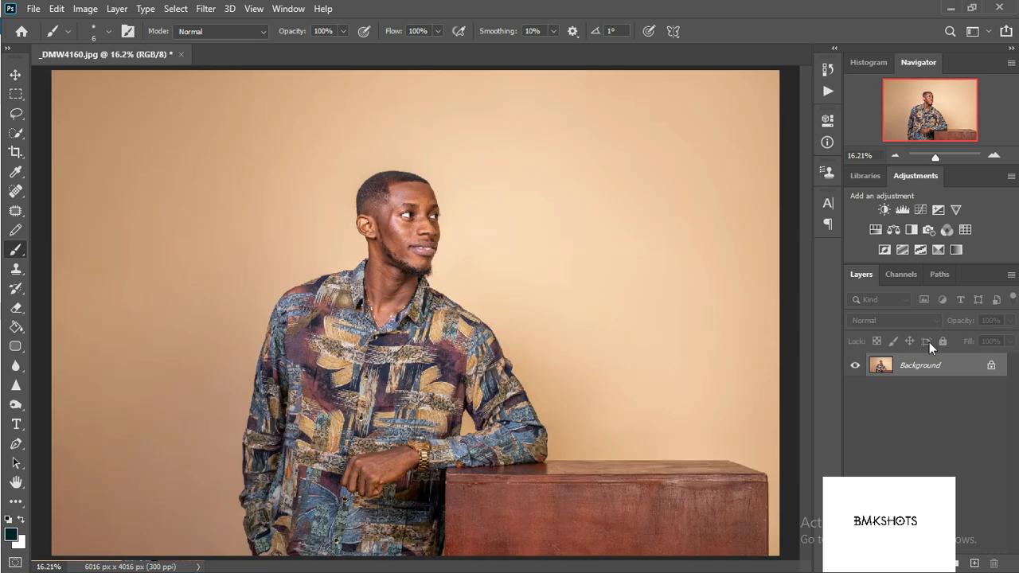
Run the BMK Frequency Seperation 8bit action on the flattened portrait.
click(828, 93)
click(732, 86)
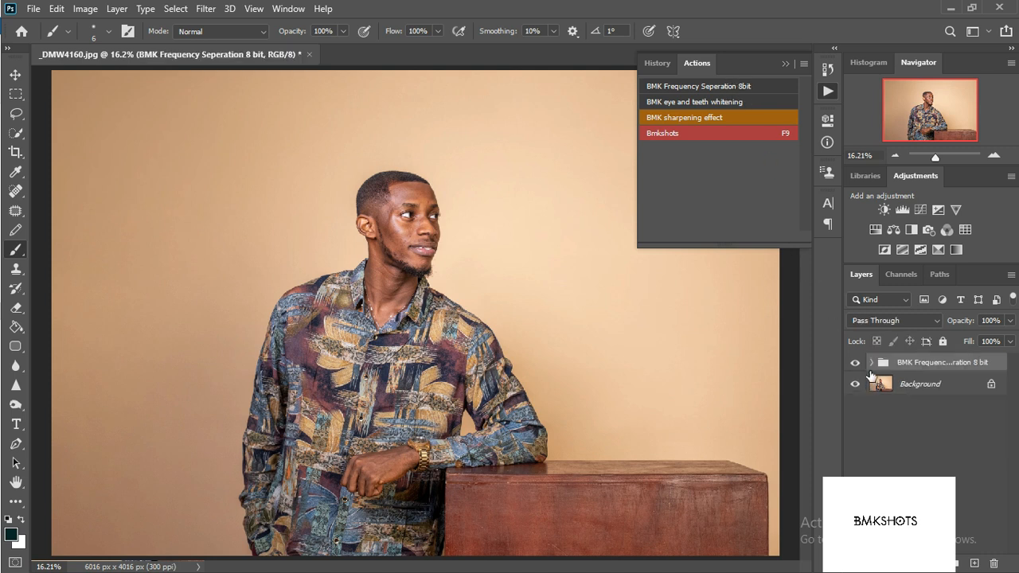
click(791, 65)
On the Low layer, lasso the neck skin between the beard and the necklace with a 10 px feather.
click(15, 113)
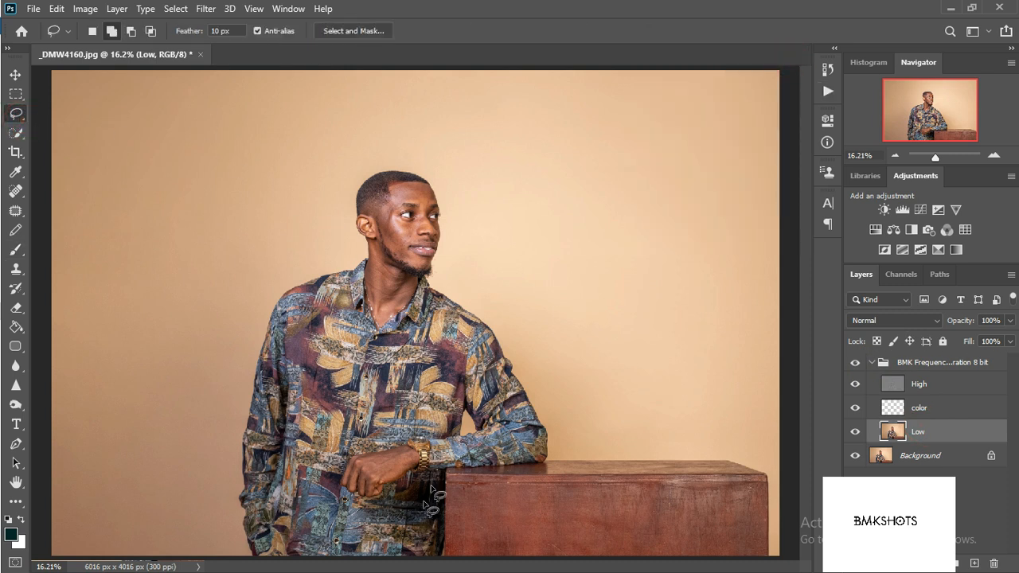
scroll(430, 502, up, 5)
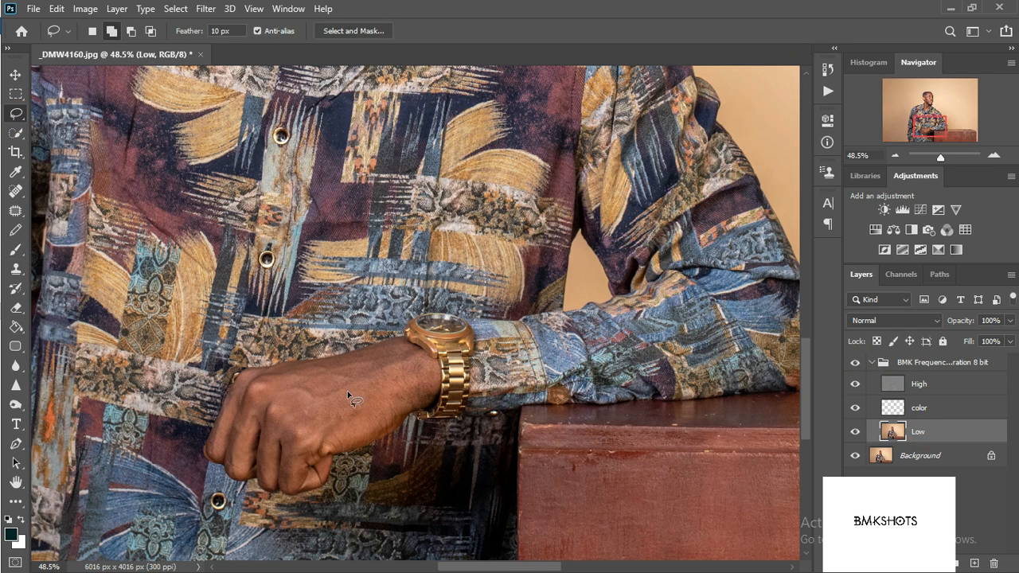
mouse_move(394, 357)
mouse_down()
mouse_move(259, 388)
mouse_move(298, 430)
mouse_move(362, 430)
mouse_move(404, 394)
mouse_move(396, 356)
mouse_up()
click(928, 101)
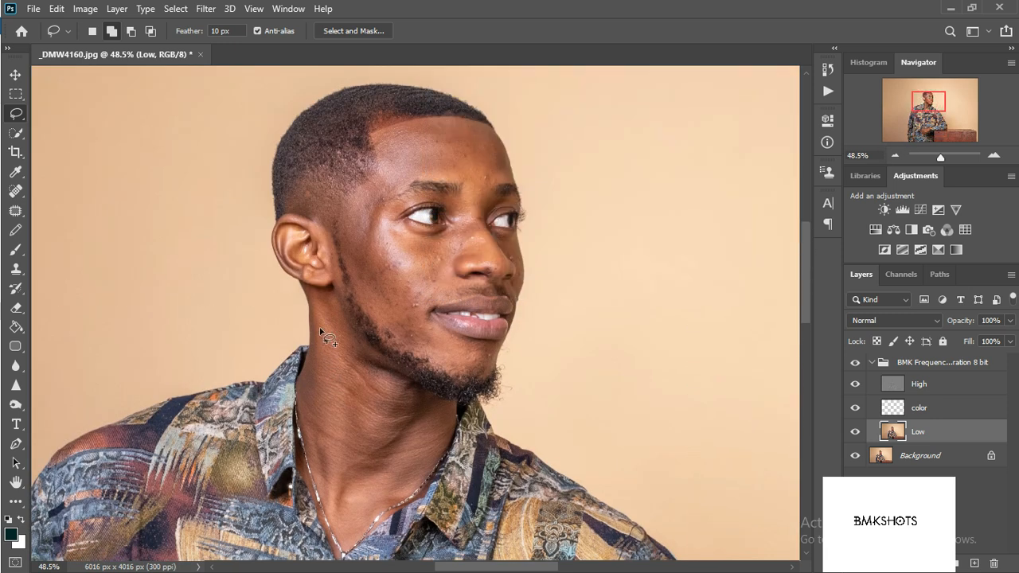
mouse_move(320, 335)
mouse_down()
mouse_move(306, 415)
mouse_move(334, 507)
mouse_up()
mouse_move(390, 384)
mouse_down()
mouse_move(352, 343)
mouse_move(325, 305)
mouse_up()
Add the cheek, chin and forehead skin to the lasso selection, leaving out the near eye, nose and mouth.
mouse_move(387, 163)
mouse_down()
mouse_move(346, 209)
mouse_move(340, 240)
mouse_move(378, 317)
mouse_up()
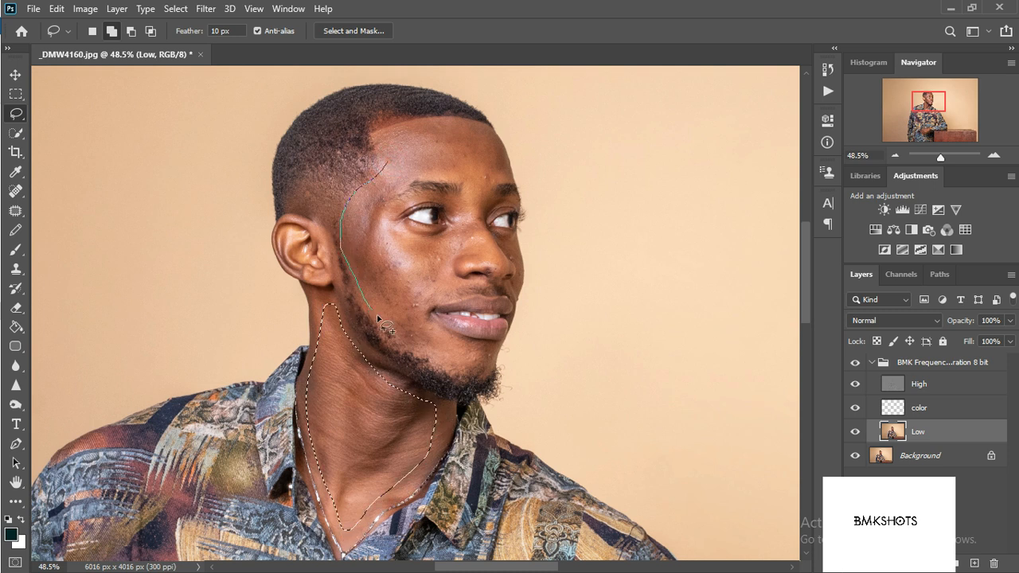
drag(455, 368, 492, 361)
drag(436, 295, 465, 237)
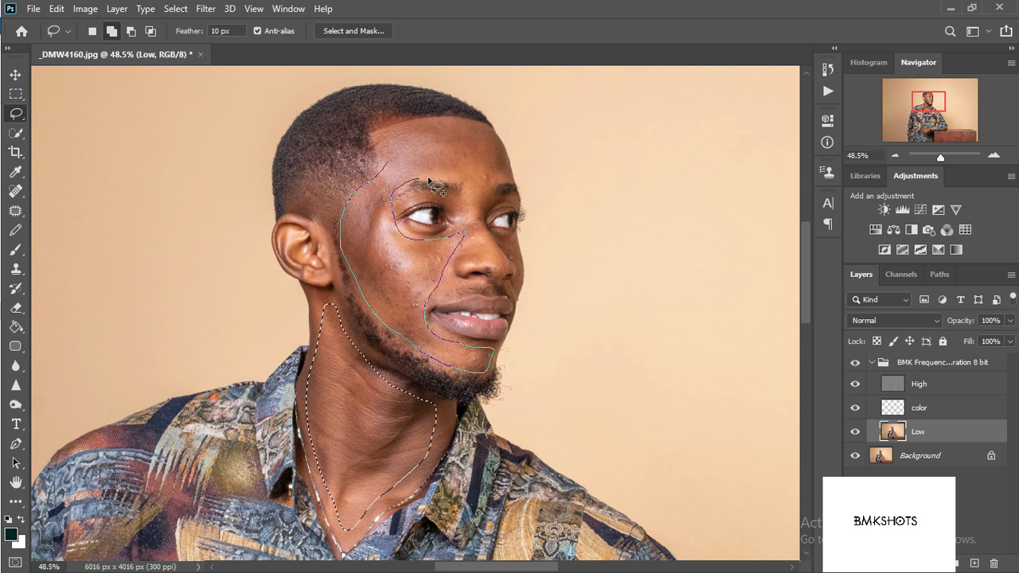
mouse_move(487, 180)
mouse_down()
mouse_move(505, 163)
mouse_move(496, 140)
mouse_move(468, 129)
mouse_move(384, 133)
mouse_move(378, 151)
mouse_move(403, 215)
mouse_up()
Extend the lasso selection to the small far-cheek patch, the side of the nose and the skin around the mouth and chin.
scroll(510, 239, up, 4)
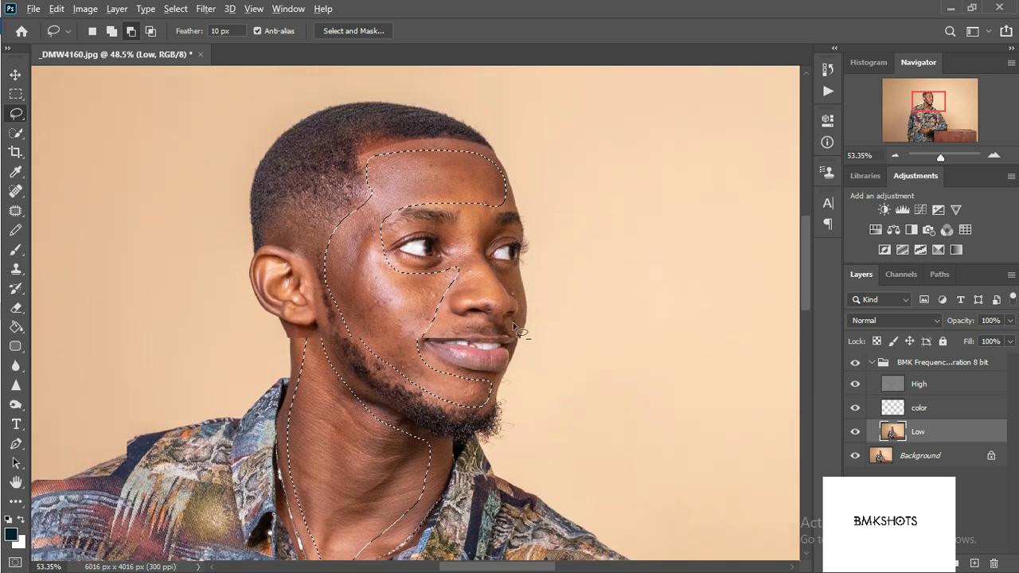
drag(500, 266, 513, 296)
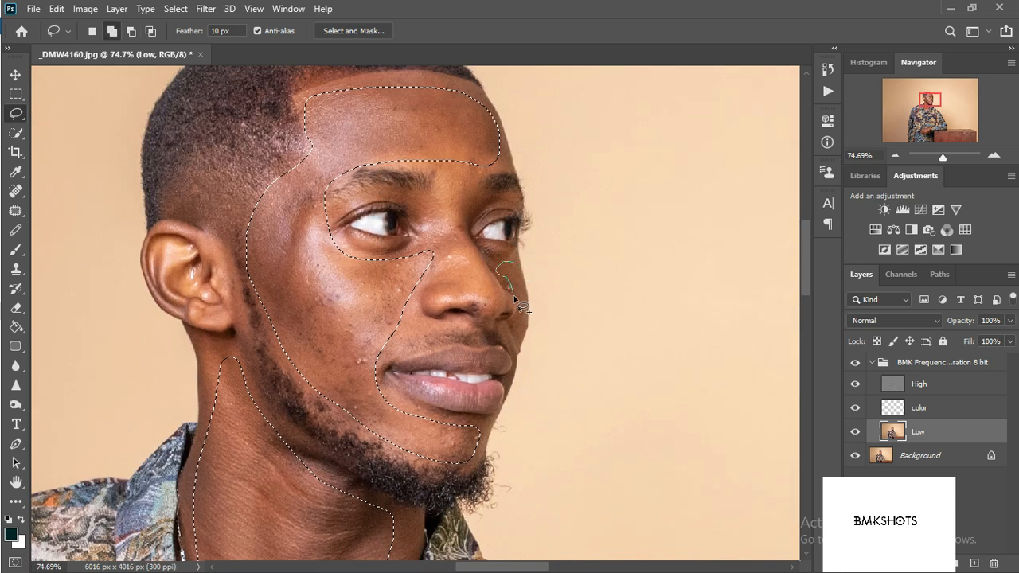
mouse_move(538, 256)
mouse_down()
mouse_move(522, 282)
mouse_move(542, 315)
mouse_up()
drag(444, 229, 408, 295)
mouse_move(456, 246)
mouse_down()
mouse_move(416, 275)
mouse_move(420, 319)
mouse_move(347, 361)
mouse_move(416, 408)
mouse_up()
drag(454, 462, 456, 464)
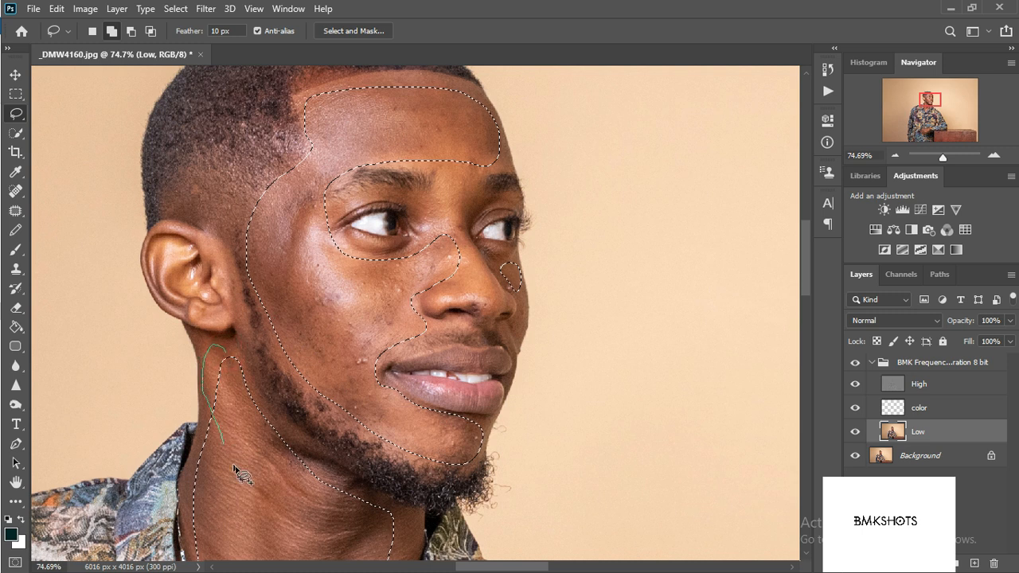
Widen the forehead part of the selection up to the hairline and down between the eyebrows.
scroll(435, 268, down, 1)
scroll(434, 269, down, 1)
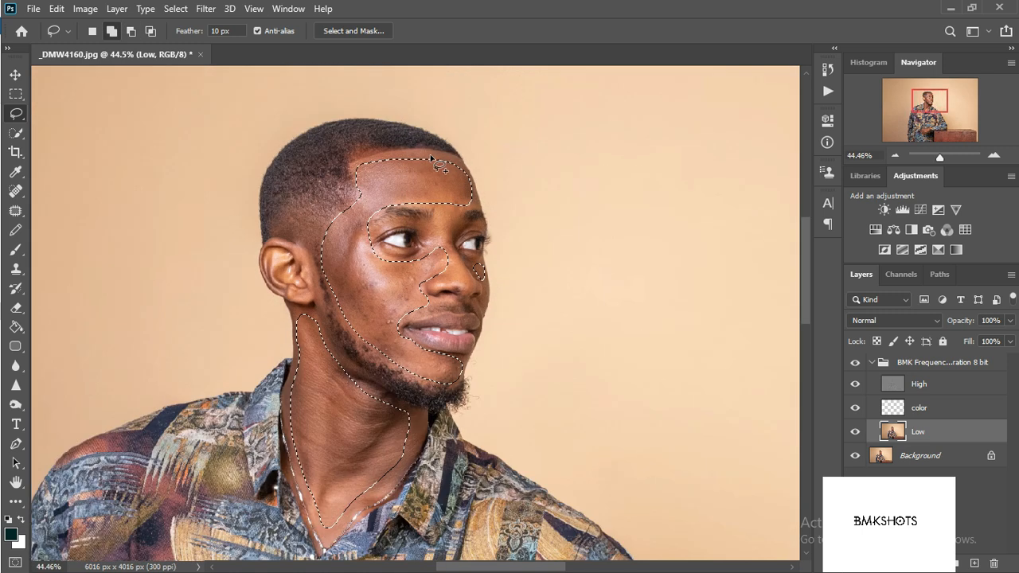
scroll(390, 211, up, 3)
scroll(387, 207, up, 2)
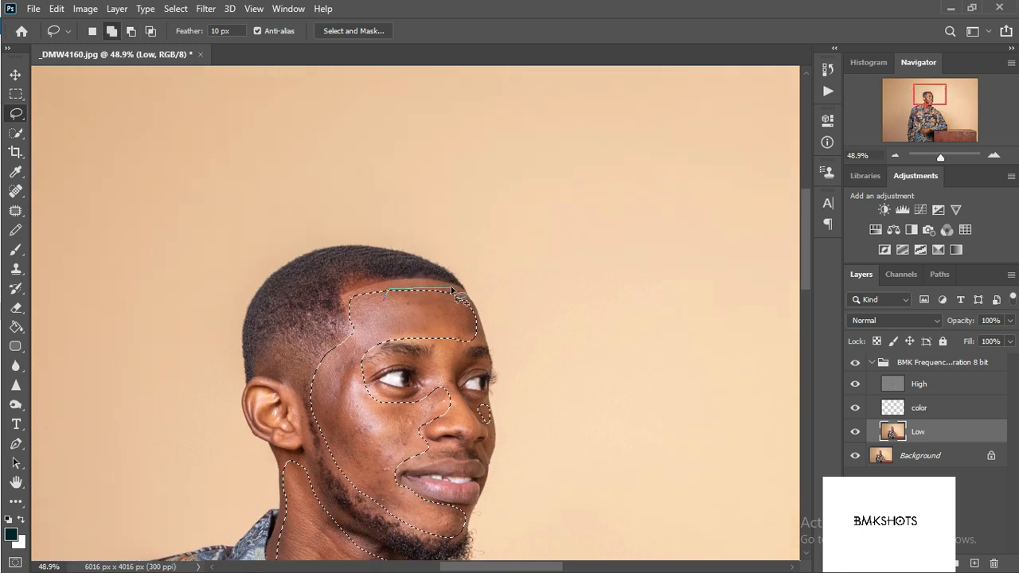
drag(430, 346, 431, 348)
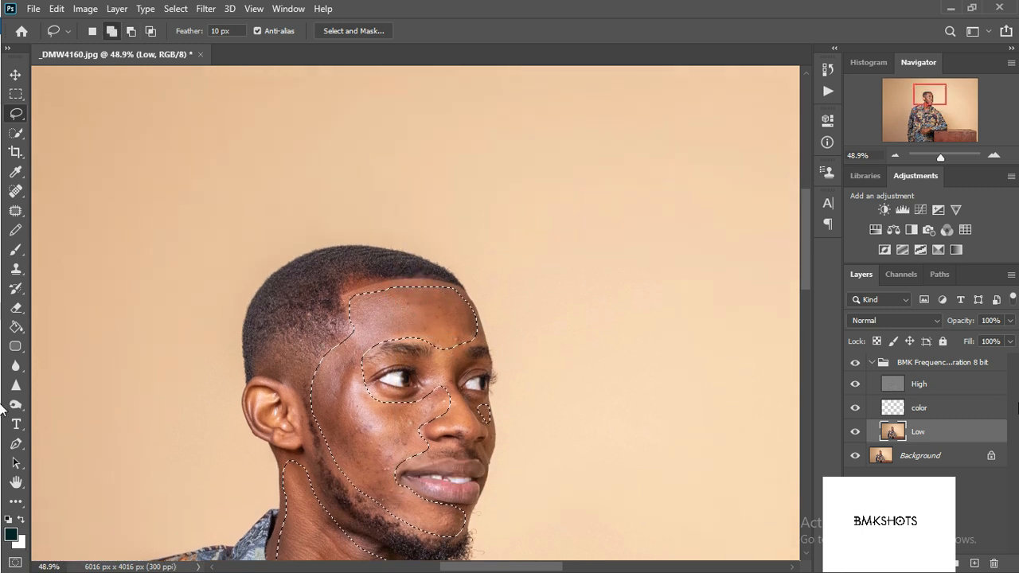
Apply a Gaussian Blur with a 9.0 pixel radius to the selected skin on the Low layer and deselect.
click(205, 12)
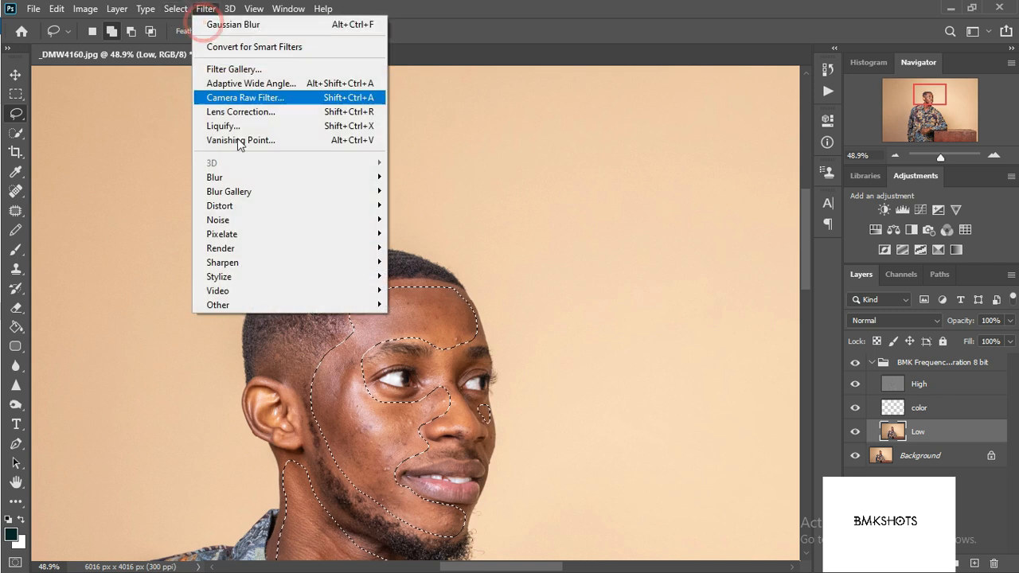
mouse_move(249, 176)
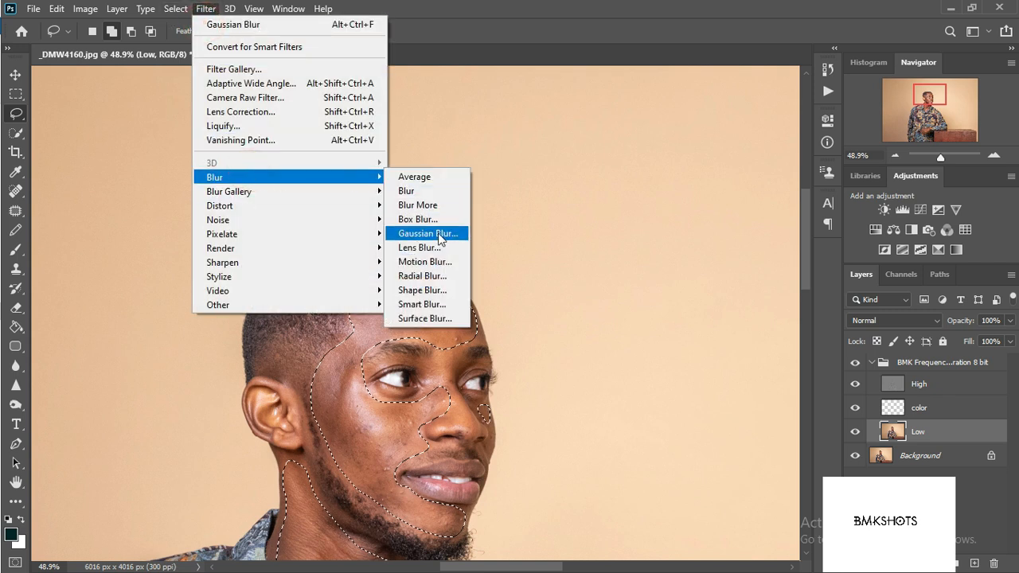
click(439, 234)
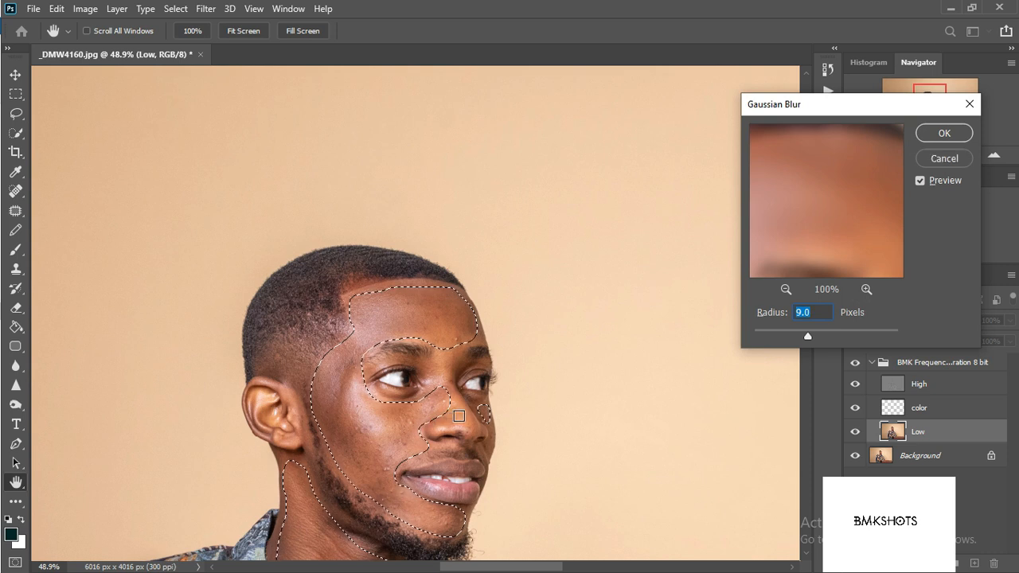
click(933, 137)
key(ctrl+d)
On the High layer, clone clean skin texture over the dark spot in the upper middle forehead with a size 10 Clone Stamp.
click(960, 386)
click(319, 321)
click(16, 269)
scroll(423, 292, up, 1)
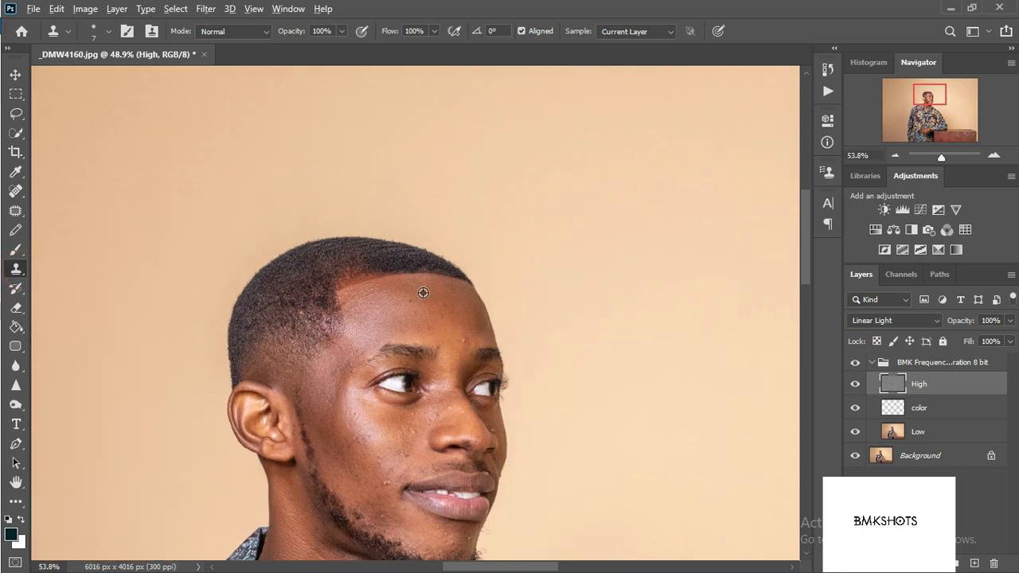
scroll(423, 293, up, 5)
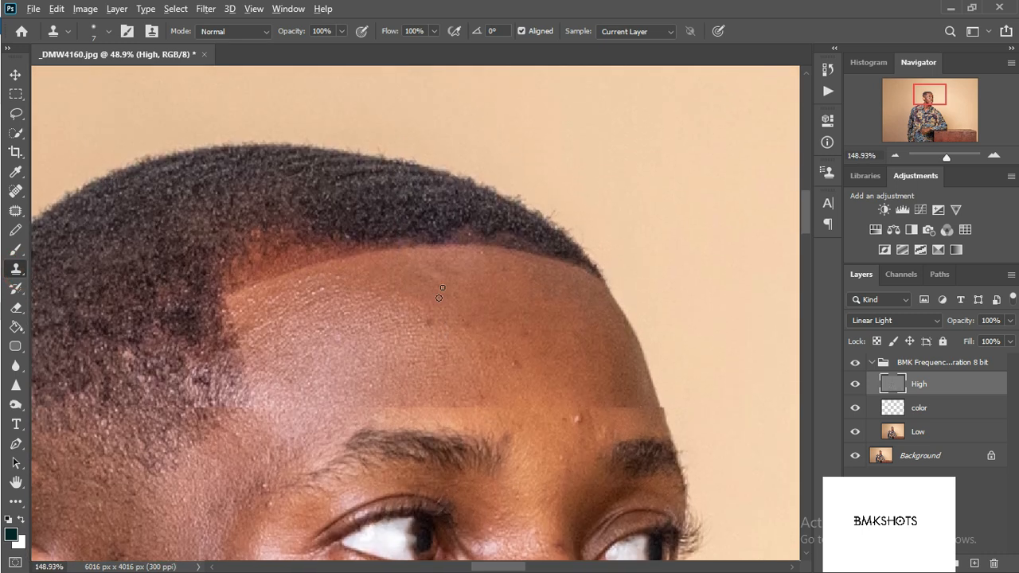
scroll(438, 297, up, 5)
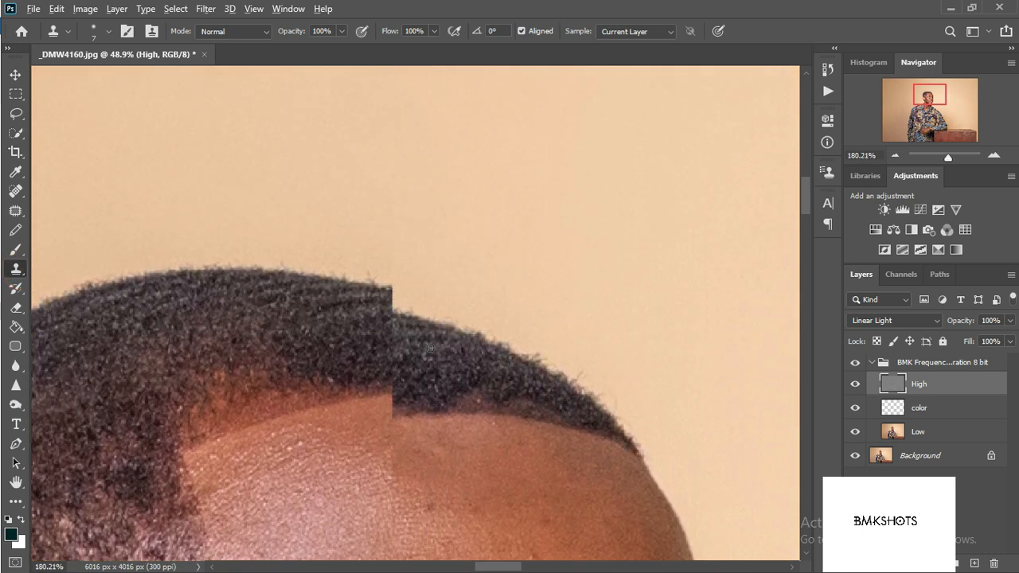
drag(425, 443, 390, 195)
key(bracketright)
key(bracketright)
key(bracketright)
scroll(394, 270, up, 1)
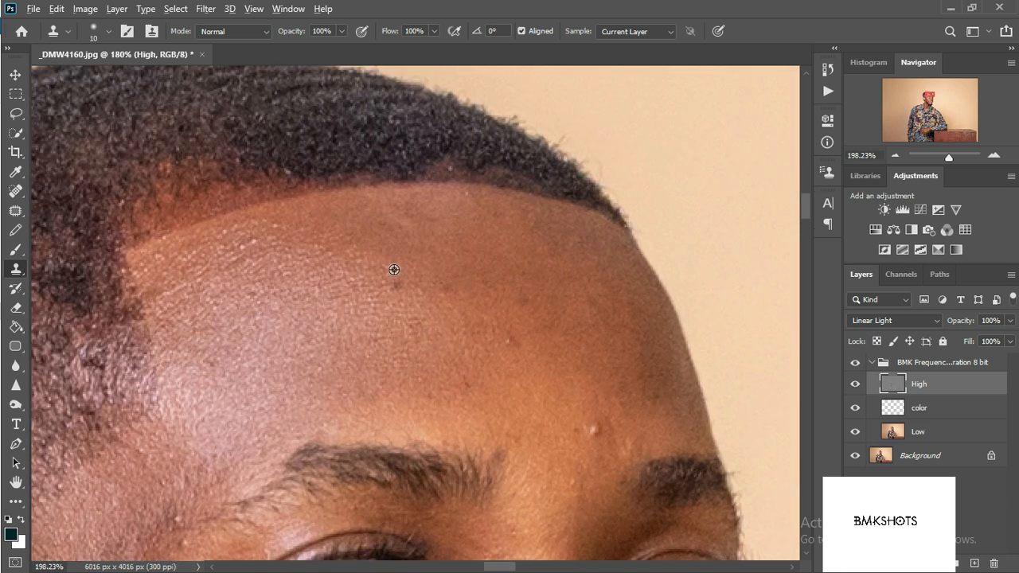
scroll(394, 270, up, 2)
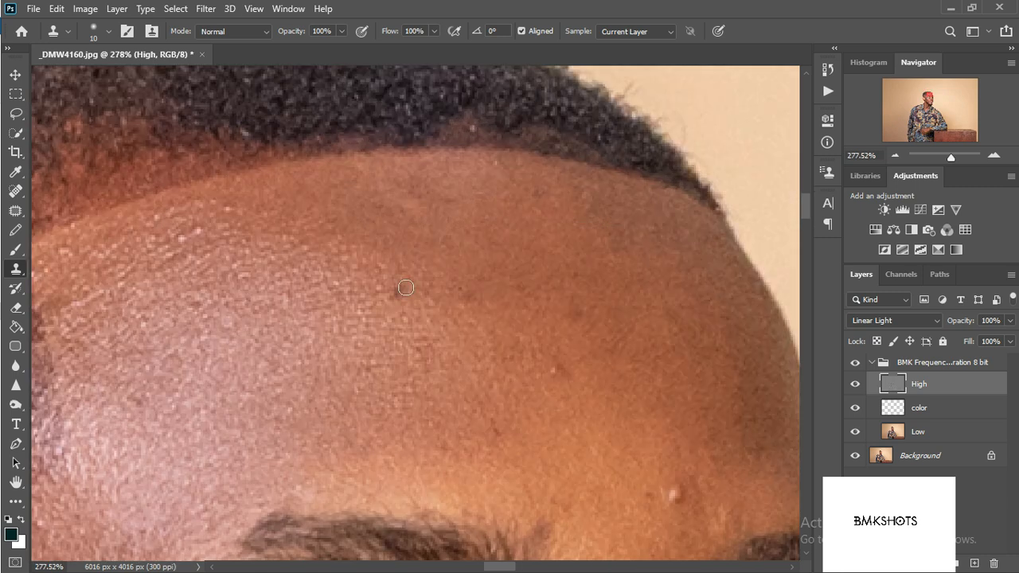
alt+click(381, 324)
click(402, 295)
Clone clean texture over the small marks just below the hairline and across the upper forehead.
alt+click(443, 231)
drag(350, 207, 386, 200)
alt+click(548, 235)
drag(542, 210, 560, 257)
alt+click(552, 243)
click(578, 273)
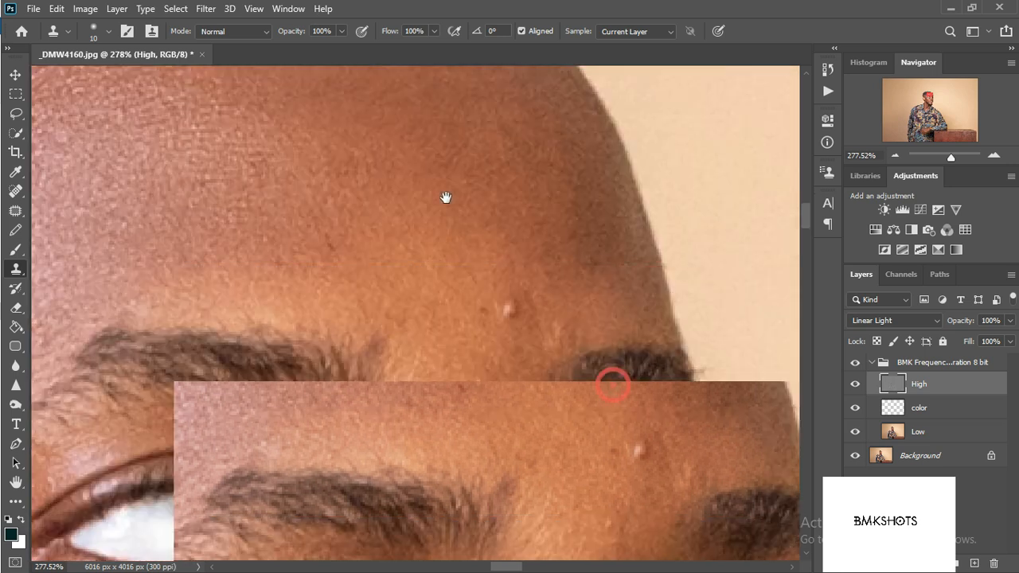
Clone away the raised pimple between the eyebrows and the marks around it on the High layer.
alt+click(486, 312)
click(506, 306)
click(488, 285)
mouse_move(532, 319)
mouse_down()
mouse_move(512, 321)
mouse_move(517, 312)
mouse_up()
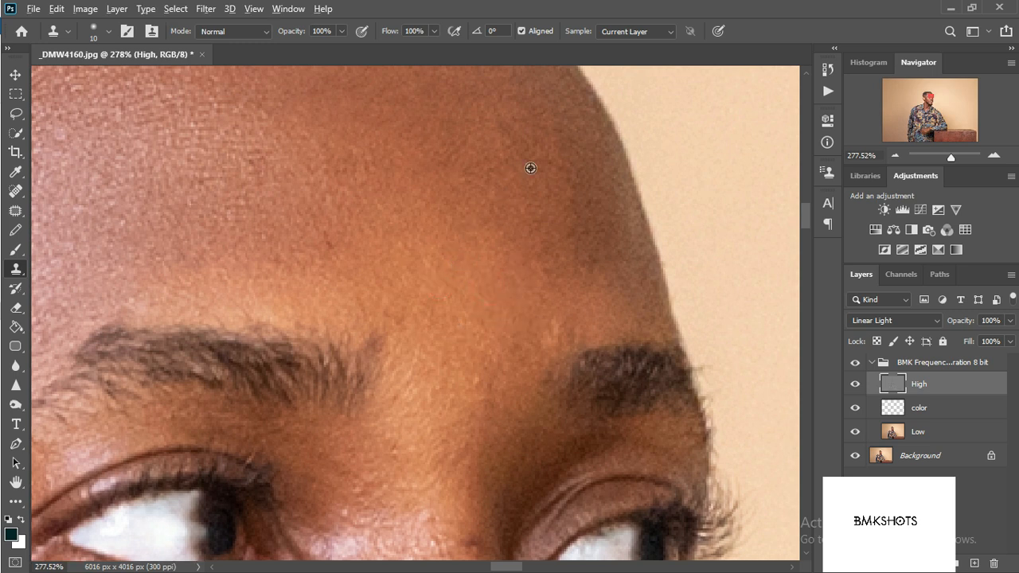
Clone clean texture over the blemishes on the far side of the forehead down to the far eyebrow, reducing the brush to 8.
alt+click(454, 103)
mouse_move(494, 131)
mouse_down()
mouse_move(527, 132)
mouse_move(561, 167)
mouse_up()
mouse_move(563, 207)
mouse_down()
mouse_move(575, 241)
mouse_move(520, 233)
mouse_move(591, 265)
mouse_move(545, 281)
mouse_up()
alt+click(523, 299)
drag(567, 337, 548, 330)
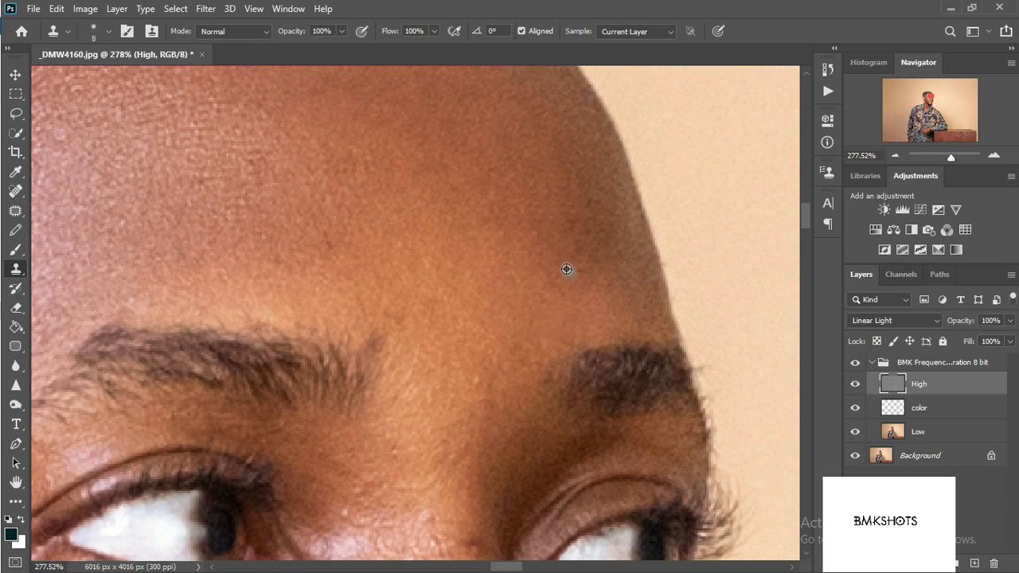
scroll(566, 269, up, 3)
drag(571, 248, 584, 283)
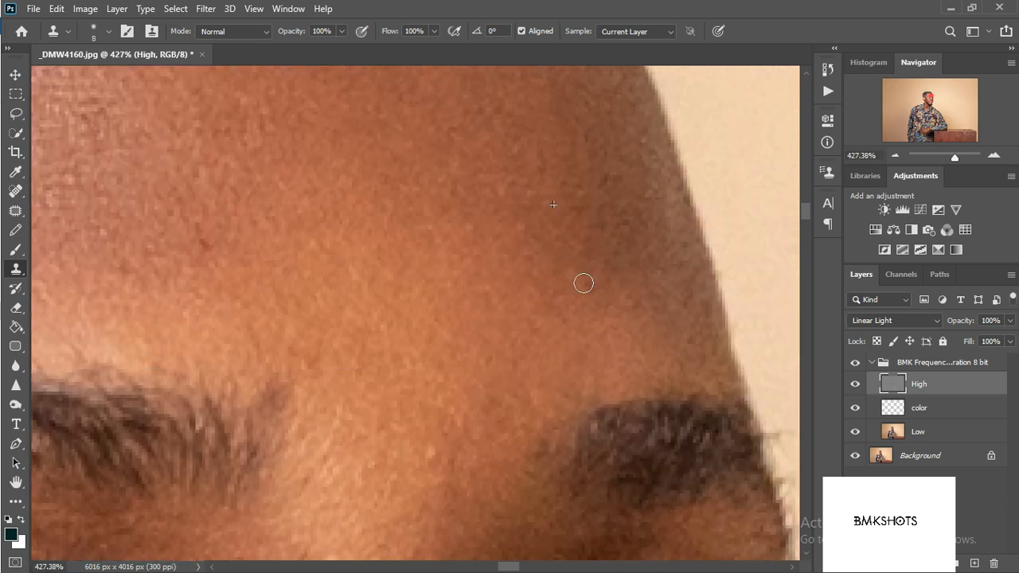
Clone out the dark spot and nearby marks on the forehead above the near eyebrow.
mouse_move(248, 243)
mouse_down()
mouse_move(438, 263)
mouse_move(339, 243)
mouse_up()
alt+click(406, 275)
drag(425, 284, 588, 360)
alt+click(464, 258)
drag(437, 230, 503, 249)
drag(354, 262, 395, 297)
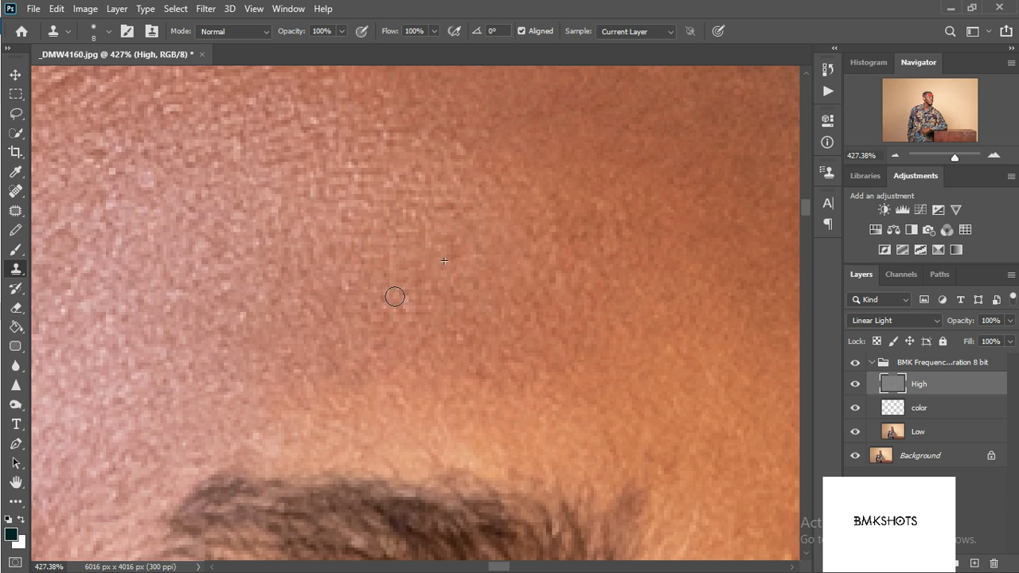
Clone clean texture over the bright specks on the forehead highlight near the temple.
click(186, 235)
scroll(227, 239, down, 3)
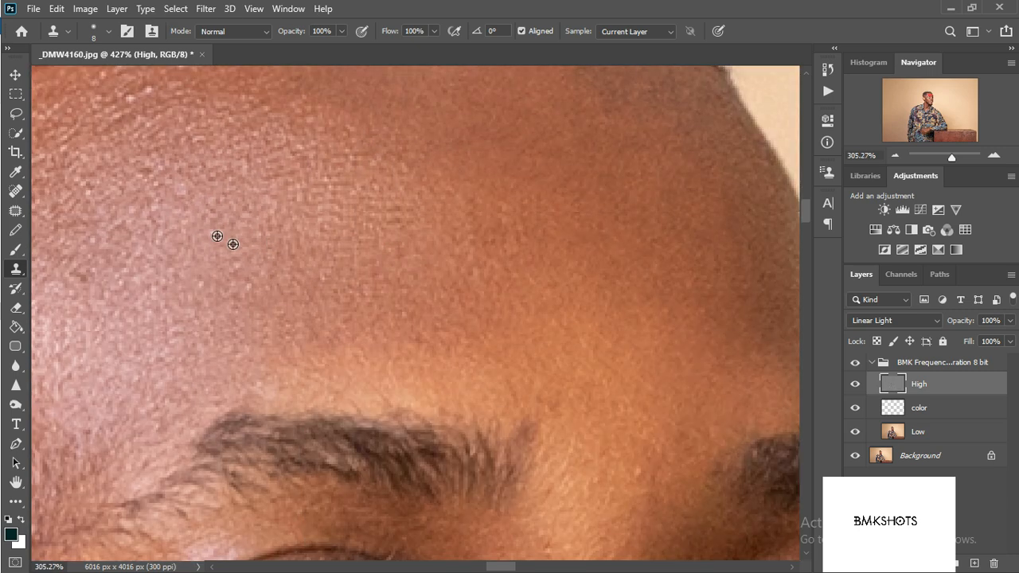
drag(238, 242, 521, 332)
scroll(369, 377, up, 4)
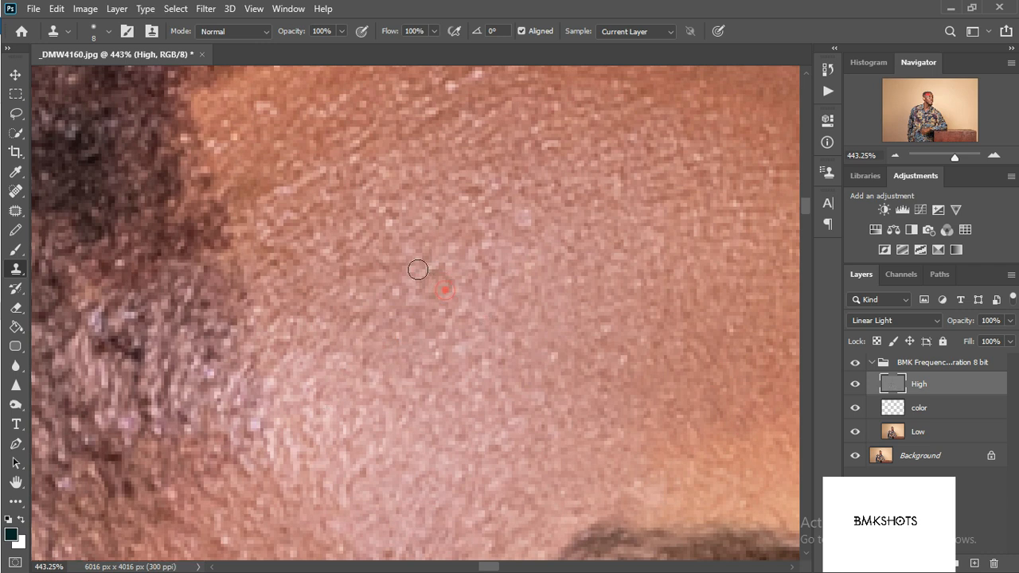
alt+click(519, 266)
Clone away the dark blemishes in and beside the near cheek's highlight on the High layer.
scroll(382, 170, down, 3)
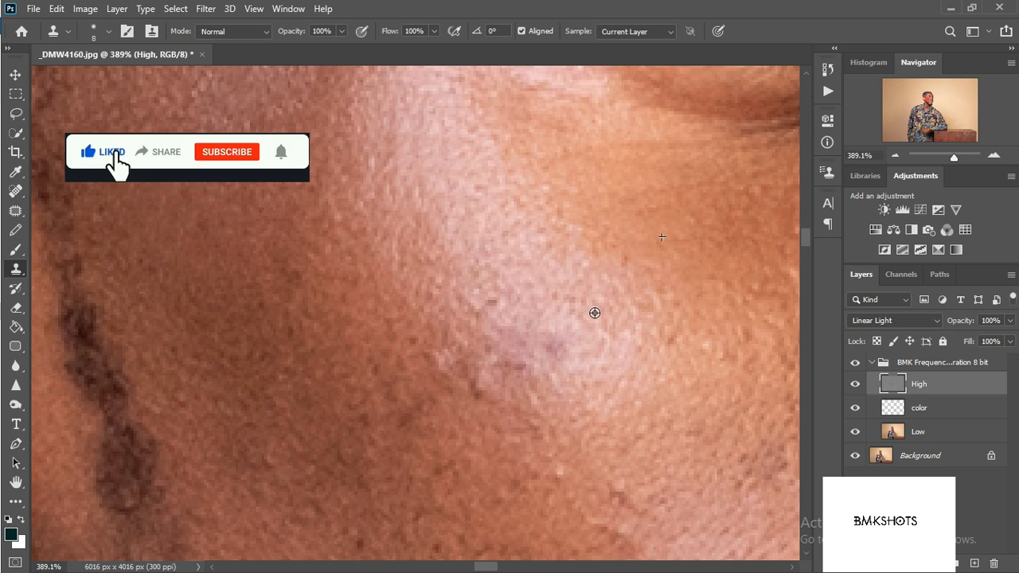
click(541, 336)
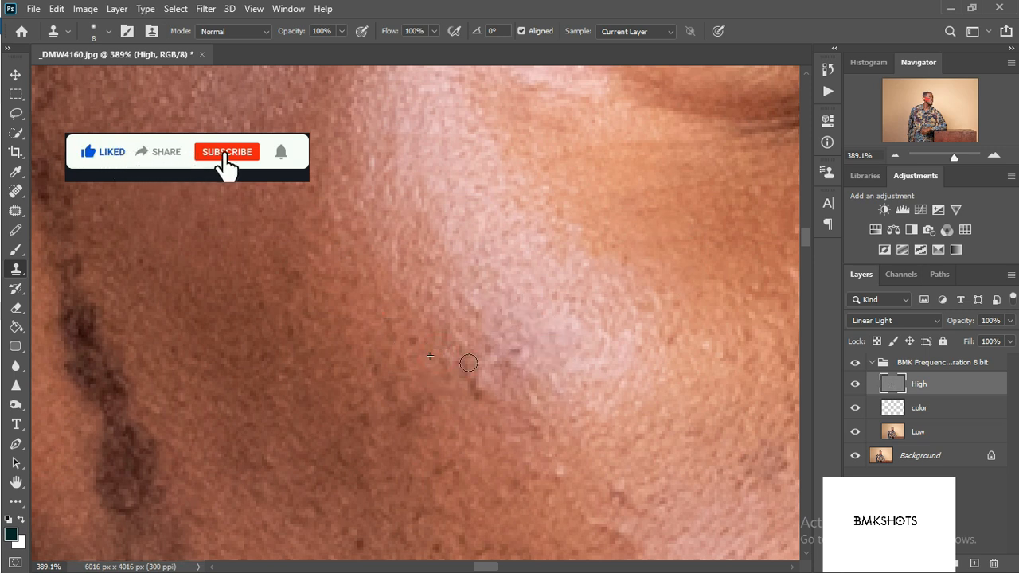
click(387, 337)
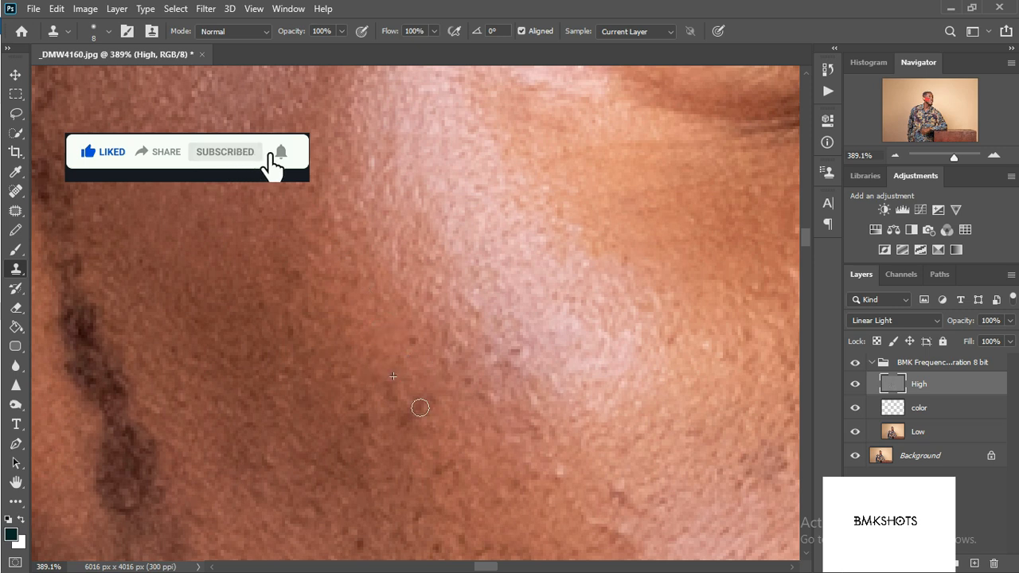
click(391, 401)
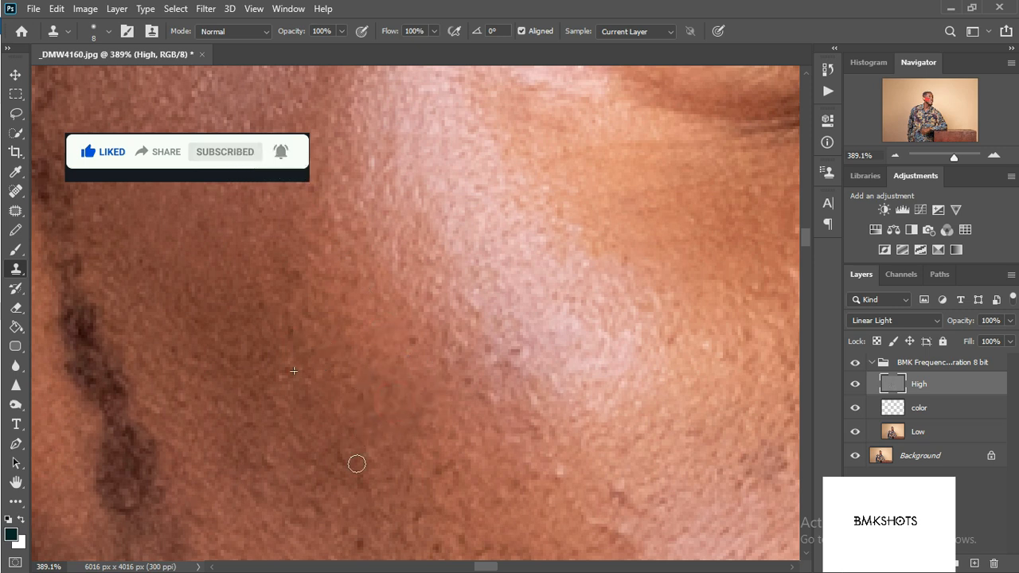
click(298, 300)
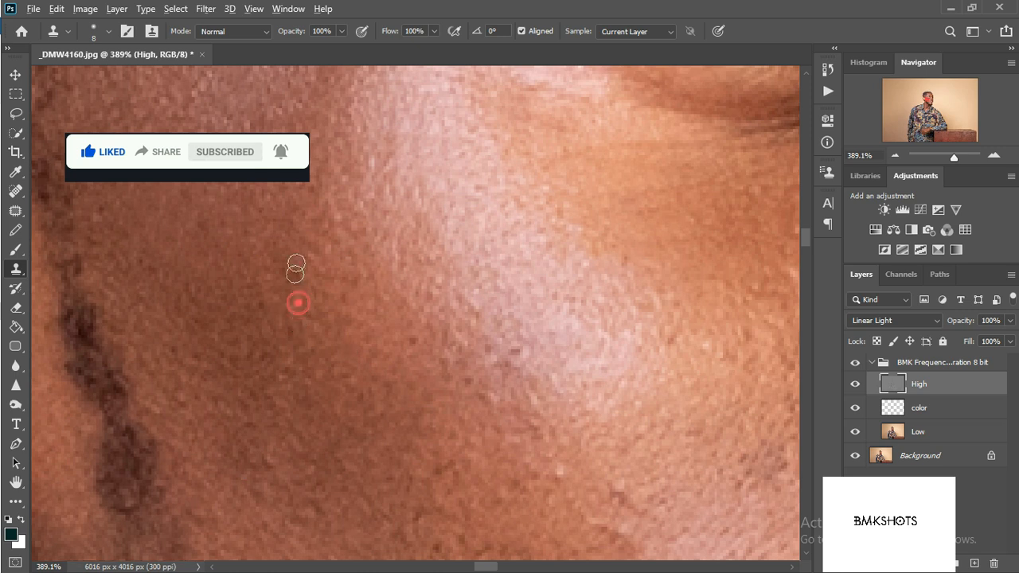
Clone out the dark spots on the inner cheek and the small mole beside the nose.
drag(371, 320, 60, 303)
click(423, 250)
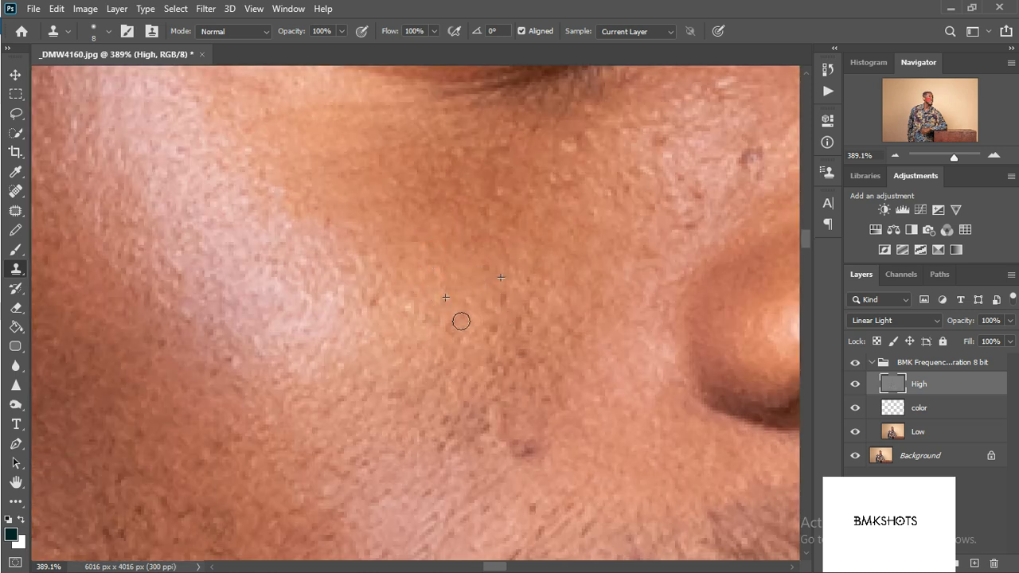
click(468, 323)
drag(543, 384, 491, 411)
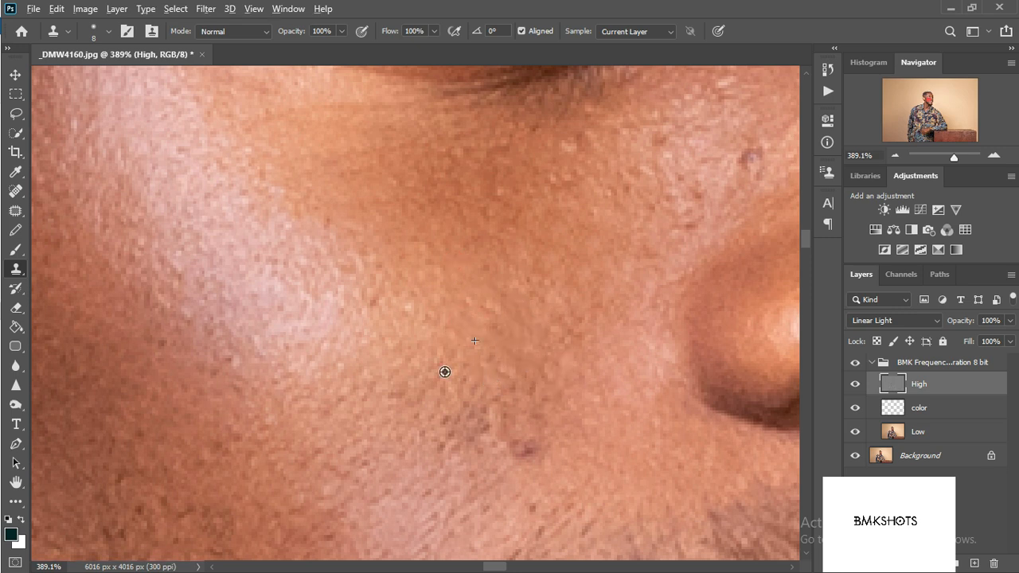
mouse_move(423, 417)
mouse_down()
mouse_move(466, 417)
mouse_move(470, 456)
mouse_move(433, 453)
mouse_move(504, 431)
mouse_move(493, 428)
mouse_move(547, 468)
mouse_move(494, 458)
mouse_move(470, 469)
mouse_move(502, 417)
mouse_move(500, 435)
mouse_move(427, 458)
mouse_move(505, 467)
mouse_move(532, 481)
mouse_move(538, 459)
mouse_move(543, 536)
mouse_move(575, 510)
mouse_up()
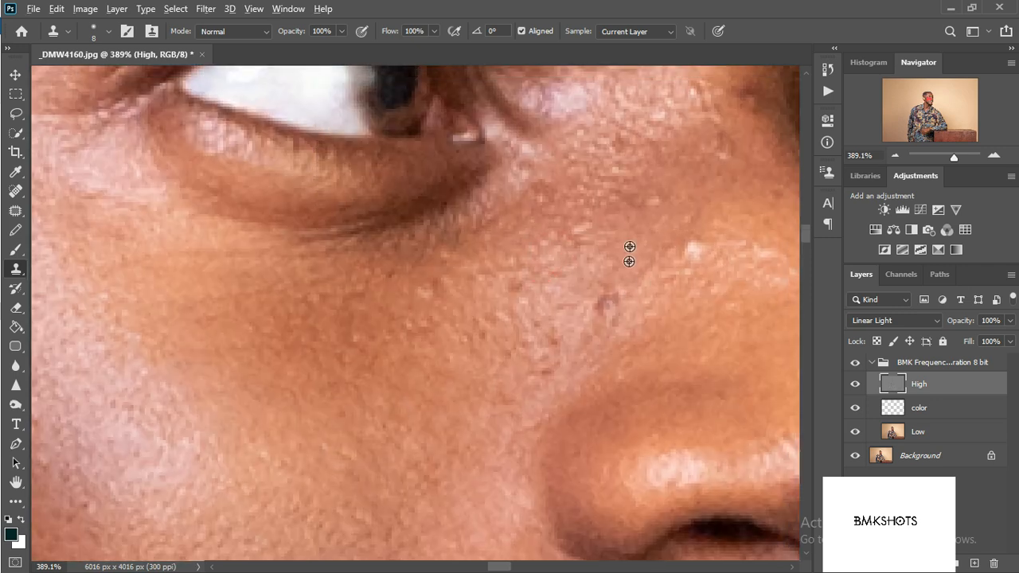
click(618, 296)
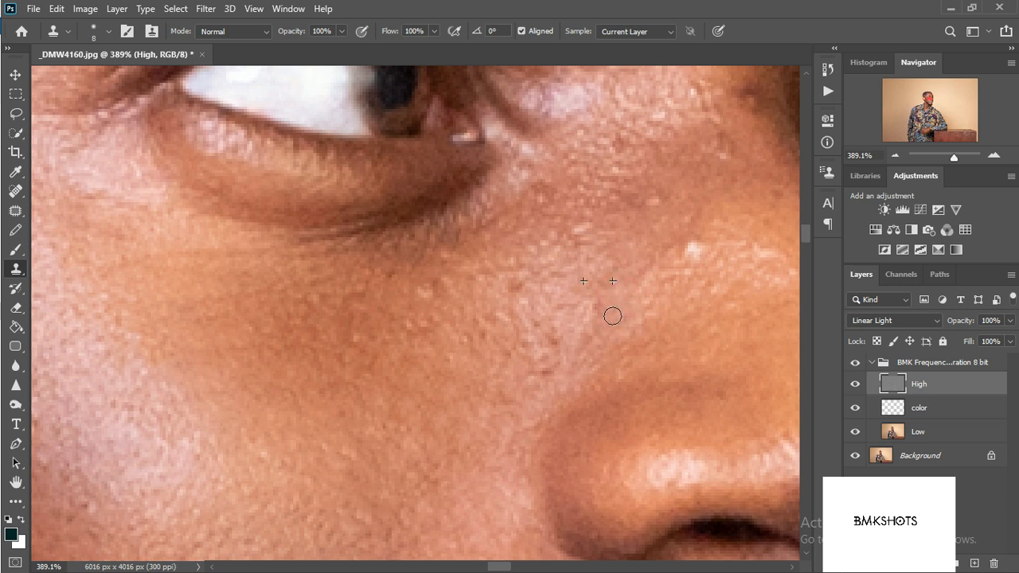
Clone out the bright bump on the side of the nose and compare the face with the frequency separation group hidden and shown.
click(678, 244)
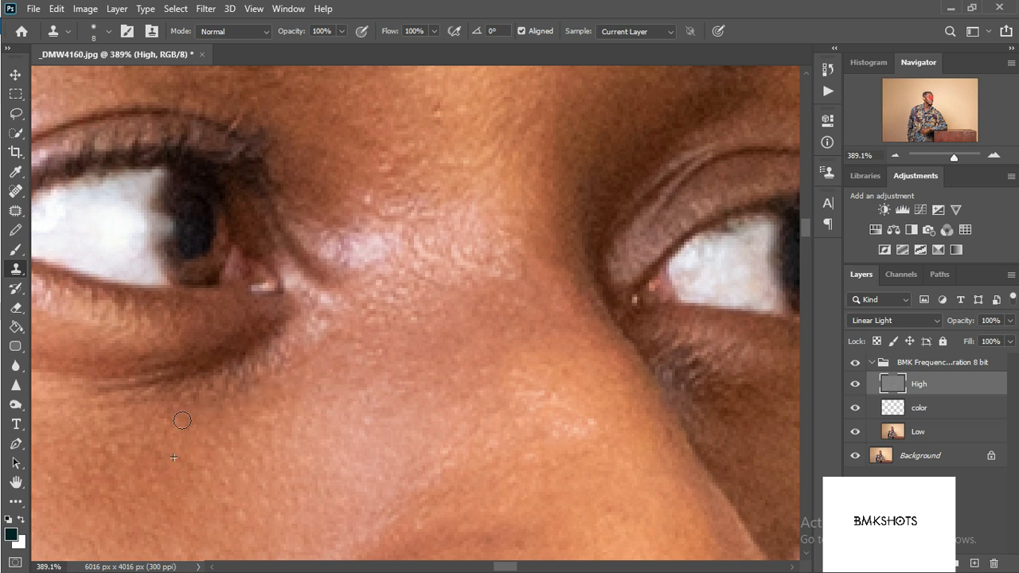
scroll(389, 525, down, 8)
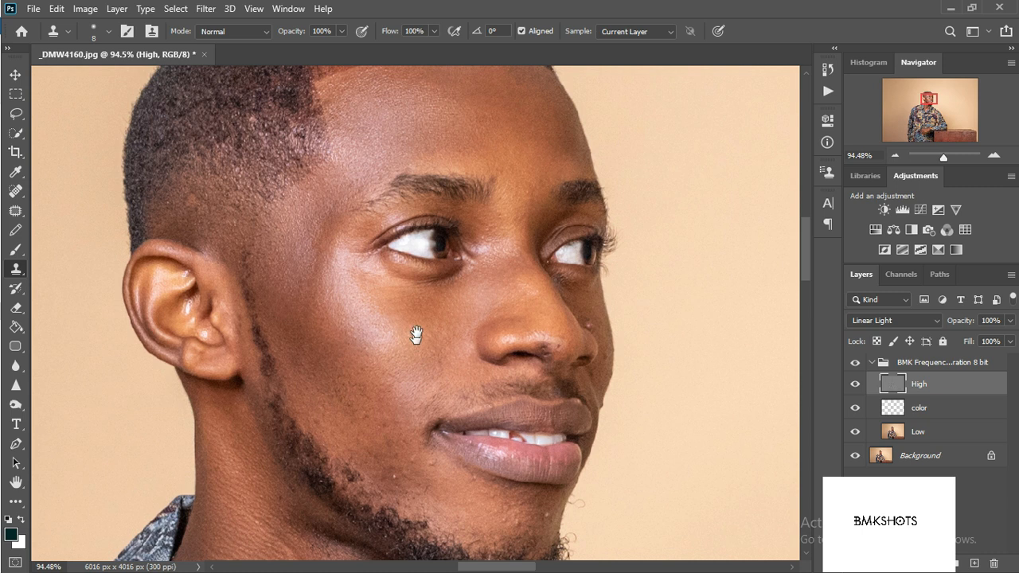
scroll(416, 334, up, 3)
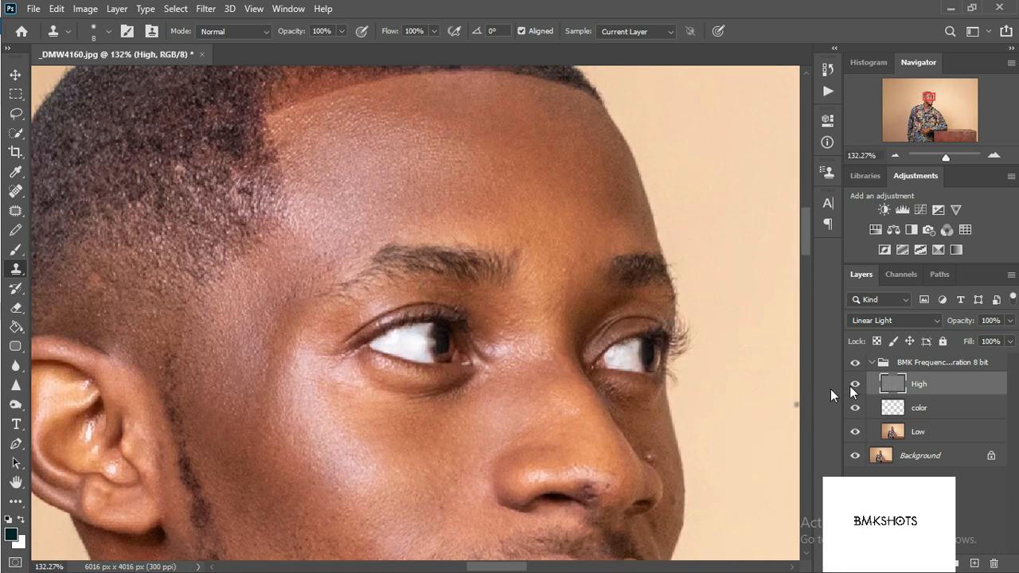
click(855, 363)
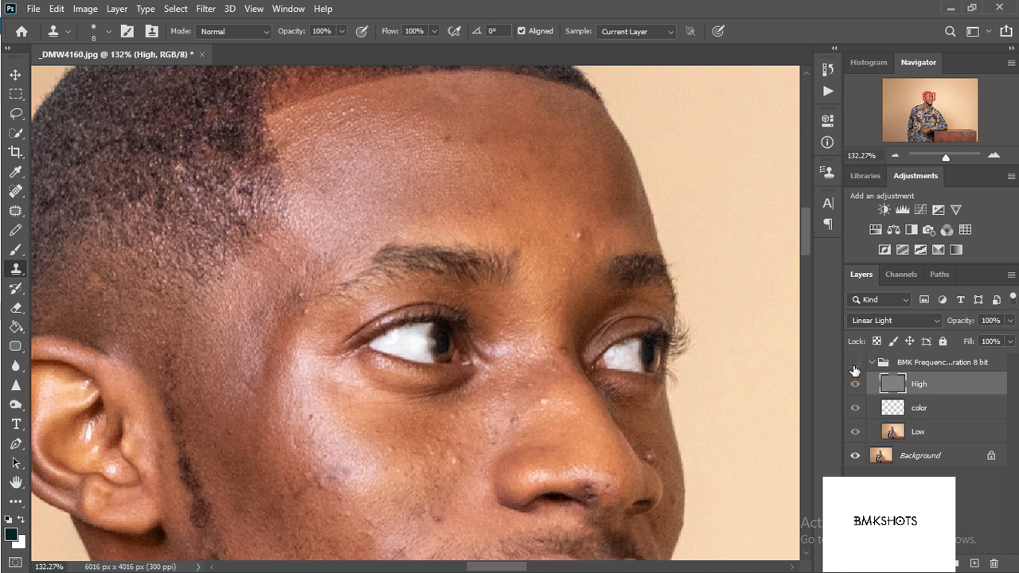
click(855, 363)
Clone out the pink bump on the far cheek beside the nose on the High layer.
scroll(663, 454, up, 10)
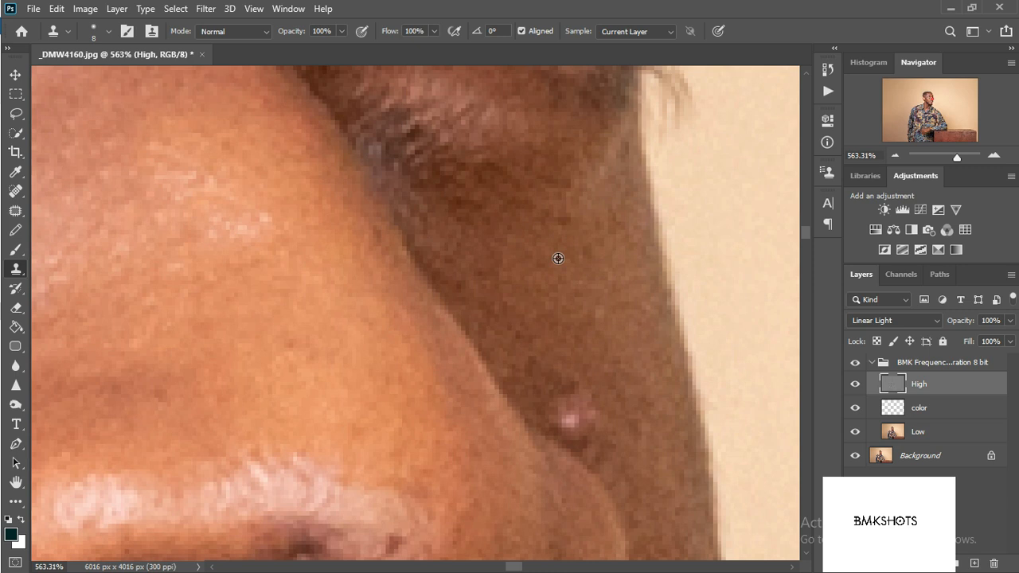
alt+click(558, 259)
drag(587, 417, 574, 422)
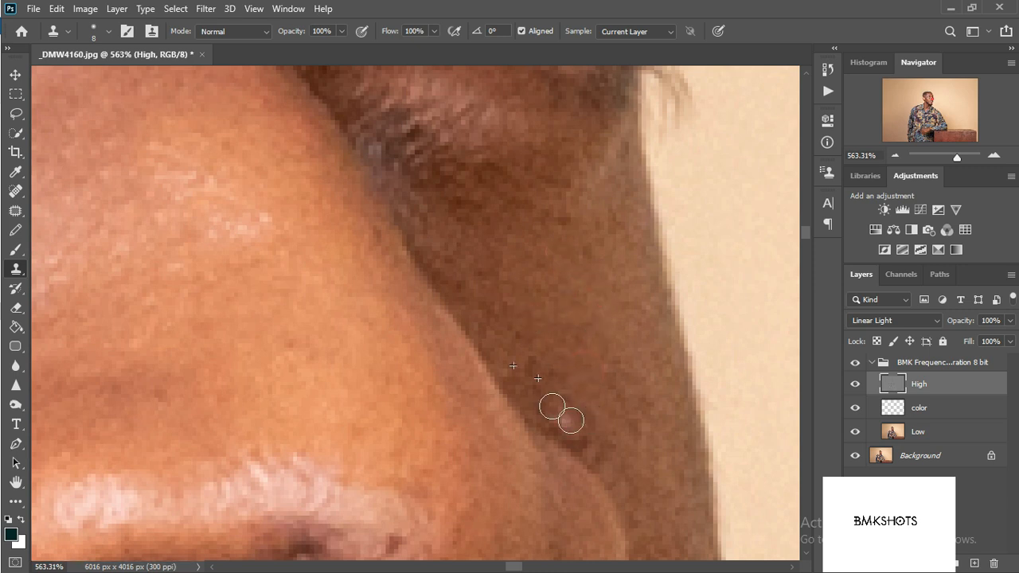
alt+click(538, 301)
click(573, 410)
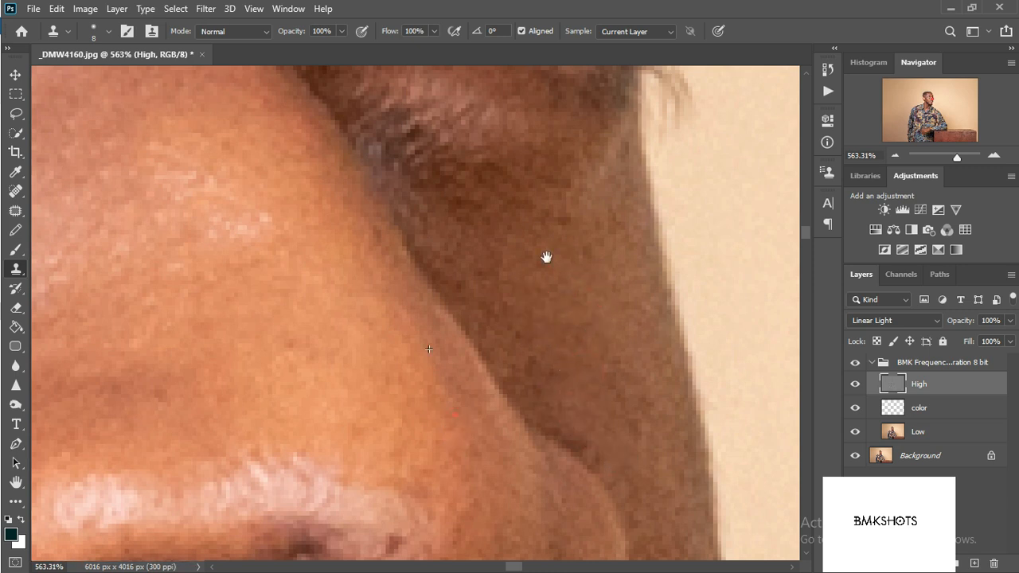
Clone out the dark spots and the crease on the nose tip between its highlight and the near nostril.
scroll(614, 207, down, 3)
scroll(614, 207, left, 3)
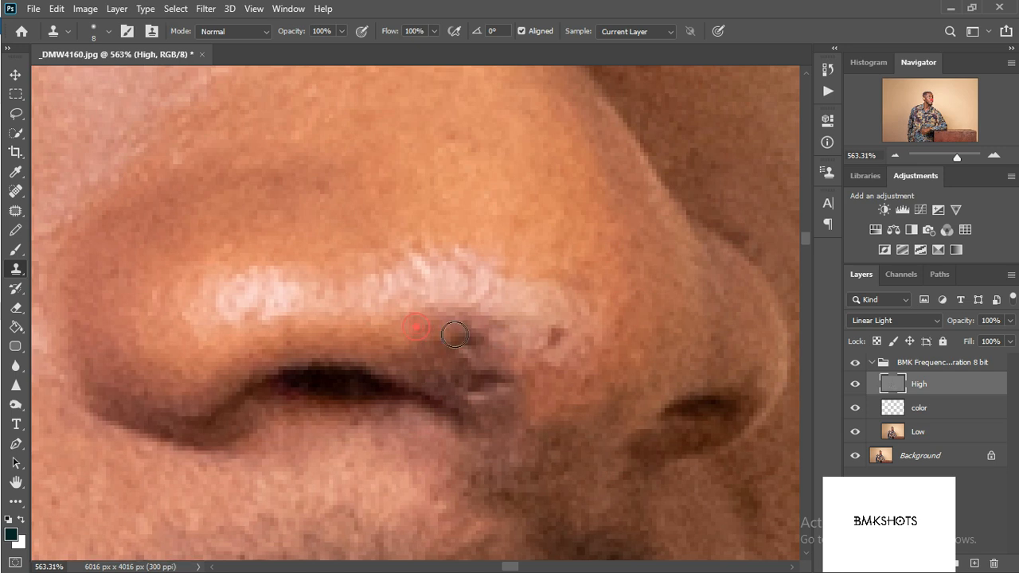
drag(454, 335, 480, 338)
click(555, 340)
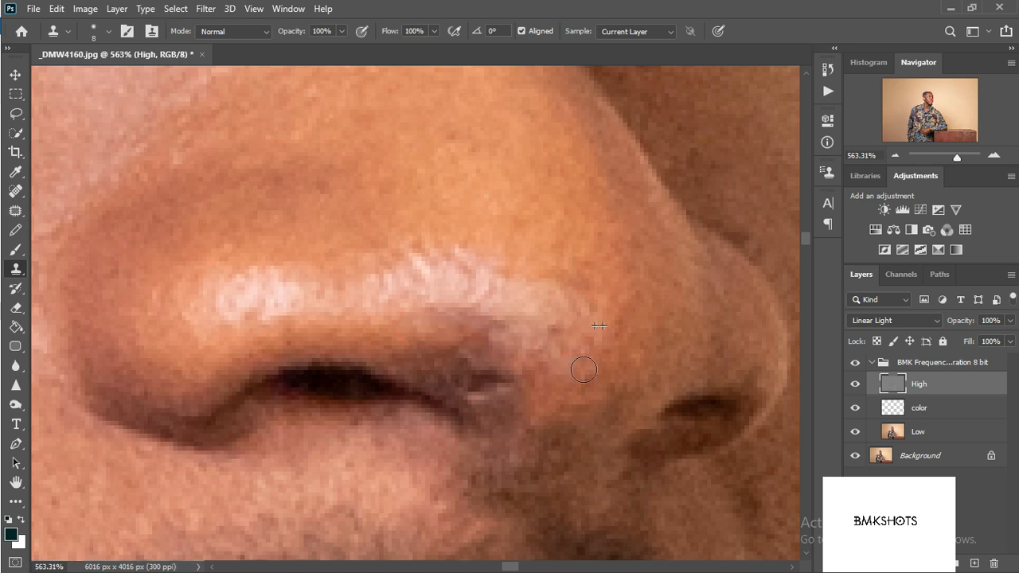
mouse_move(489, 375)
mouse_down()
mouse_move(530, 394)
mouse_move(556, 371)
mouse_move(421, 357)
mouse_up()
alt+click(556, 370)
alt+click(514, 348)
mouse_move(489, 325)
mouse_down()
mouse_move(451, 319)
mouse_move(444, 334)
mouse_move(481, 343)
mouse_up()
mouse_move(383, 328)
mouse_down()
mouse_move(444, 373)
mouse_move(402, 334)
mouse_move(466, 327)
mouse_move(436, 347)
mouse_move(466, 365)
mouse_up()
alt+click(423, 341)
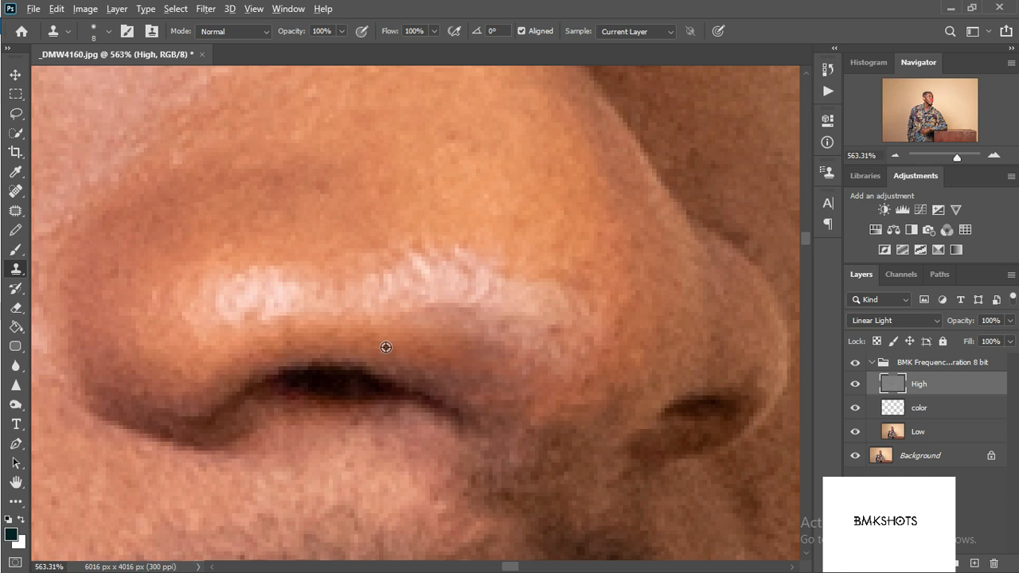
Clone smooth texture over the rough skin beneath the nose-tip highlight and around its far end.
drag(444, 372, 503, 403)
alt+click(610, 345)
drag(574, 344, 584, 387)
alt+click(387, 322)
drag(444, 325, 500, 352)
alt+click(431, 282)
mouse_move(464, 303)
mouse_down()
mouse_move(438, 305)
mouse_move(521, 327)
mouse_up()
alt+click(498, 300)
mouse_move(459, 305)
mouse_down()
mouse_move(432, 305)
mouse_move(556, 352)
mouse_move(490, 359)
mouse_move(559, 378)
mouse_move(610, 408)
mouse_move(532, 405)
mouse_up()
Clone away the remaining uneven marks on the underside of the nose tip beside the near nostril.
alt+click(597, 337)
alt+click(552, 329)
alt+click(589, 353)
alt+click(637, 354)
alt+click(569, 381)
click(522, 403)
mouse_move(485, 360)
mouse_down()
mouse_move(555, 392)
mouse_move(436, 349)
mouse_up()
alt+click(454, 356)
click(517, 368)
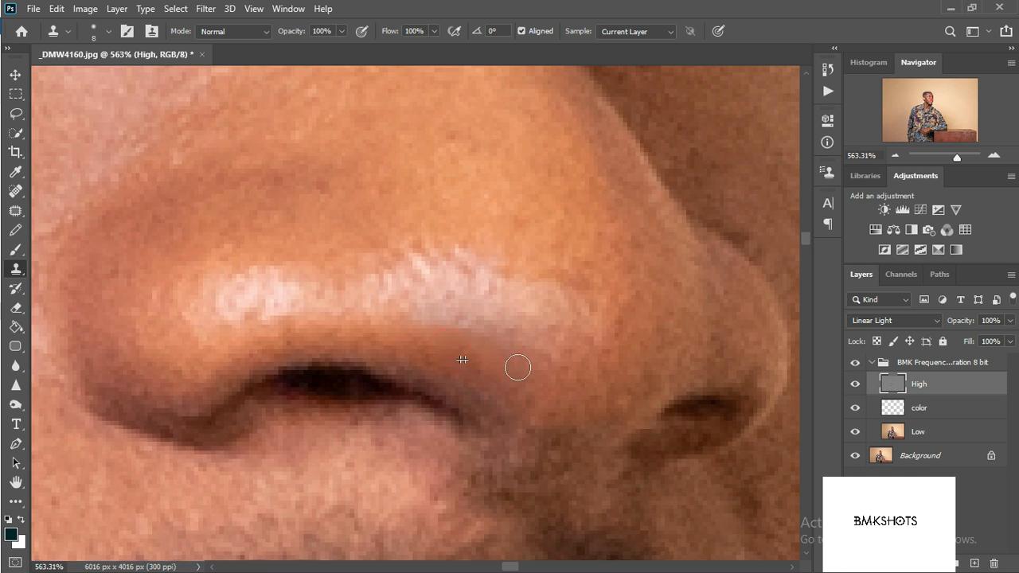
Refine the lower edge of the nose-tip highlight by cloning neighbouring skin texture along it.
scroll(568, 347, down, 6)
scroll(566, 352, up, 10)
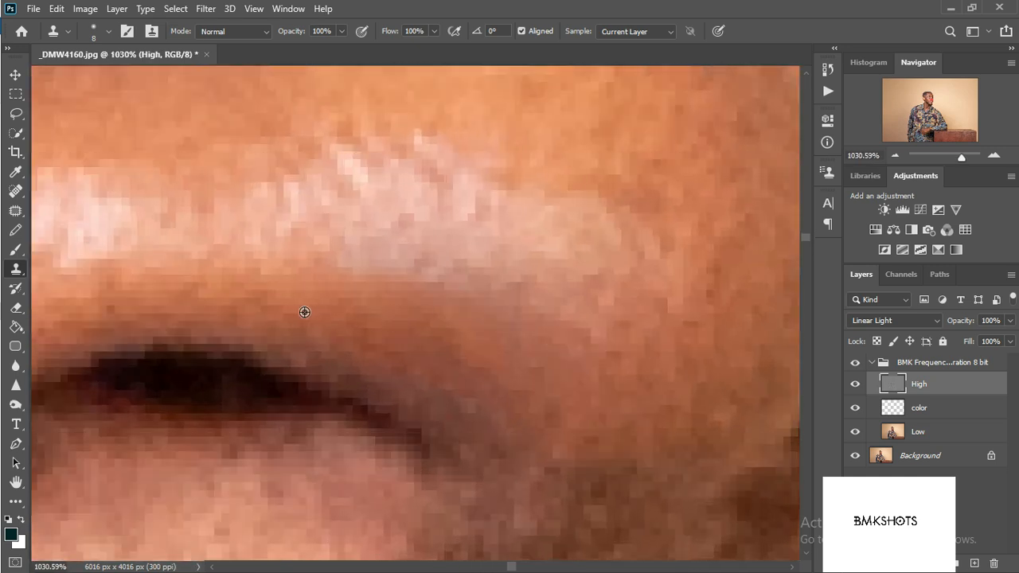
alt+click(350, 281)
click(466, 334)
alt+click(370, 295)
click(502, 372)
mouse_move(501, 372)
mouse_down()
mouse_move(435, 356)
mouse_move(524, 297)
mouse_move(533, 351)
mouse_move(409, 272)
mouse_move(382, 284)
mouse_move(572, 351)
mouse_move(540, 371)
mouse_up()
alt+click(399, 299)
alt+click(510, 342)
click(436, 272)
alt+click(457, 309)
mouse_move(580, 282)
mouse_down()
mouse_move(470, 256)
mouse_move(492, 266)
mouse_up()
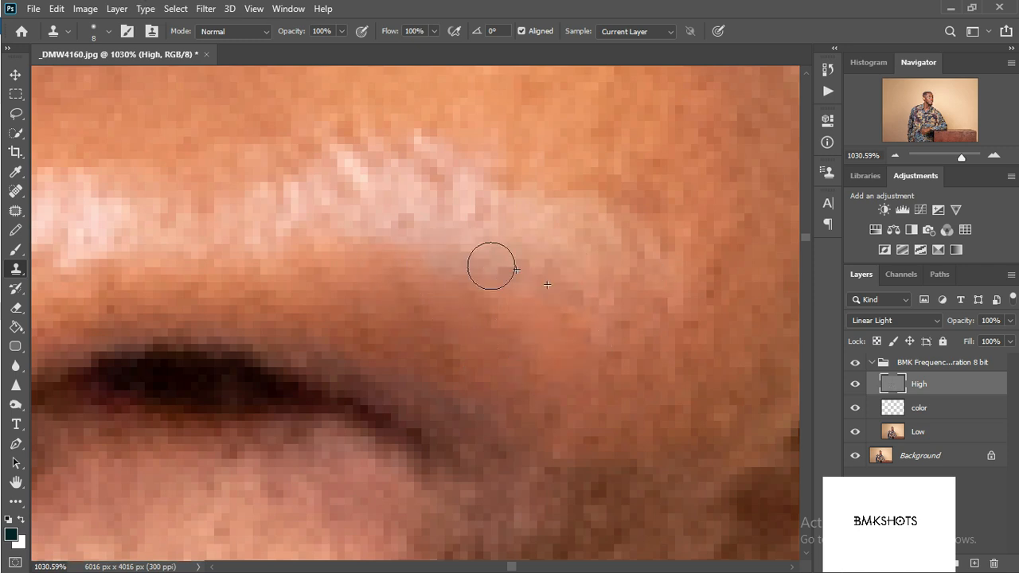
drag(565, 293, 467, 257)
Clone even skin texture along the upper edge and far end of the nose-tip highlight.
scroll(553, 268, down, 1)
scroll(554, 268, down, 10)
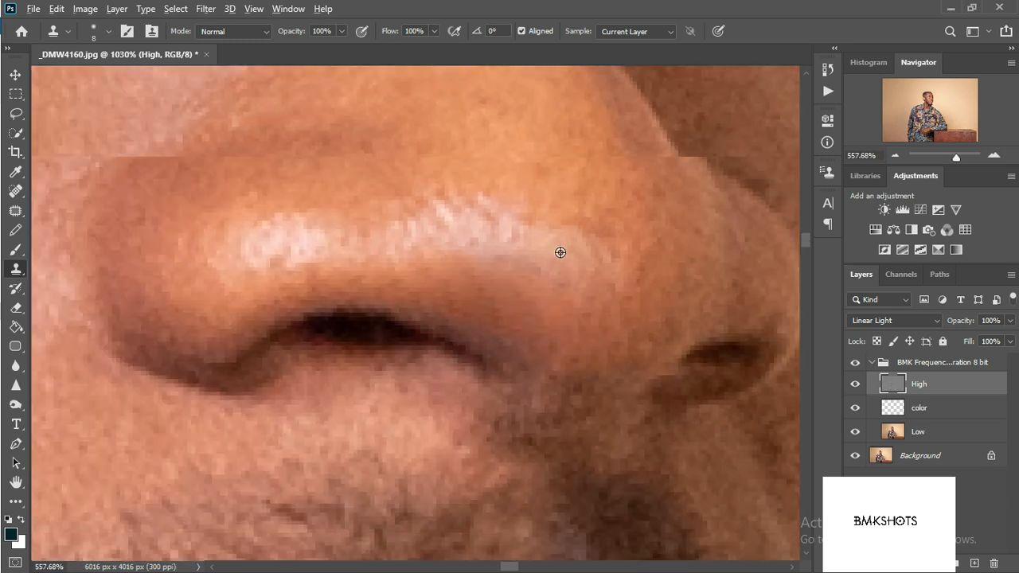
scroll(573, 244, up, 6)
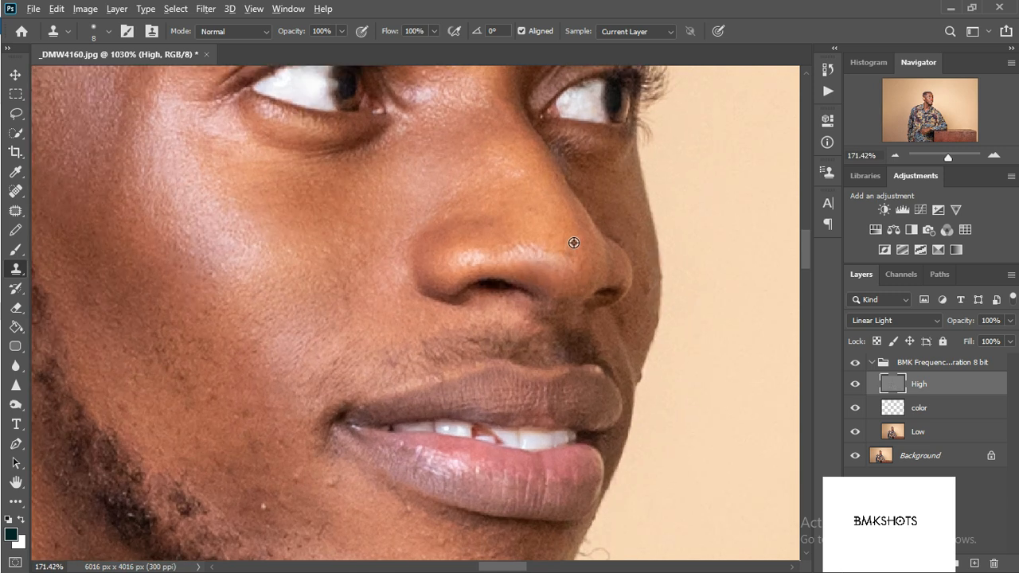
scroll(553, 223, up, 4)
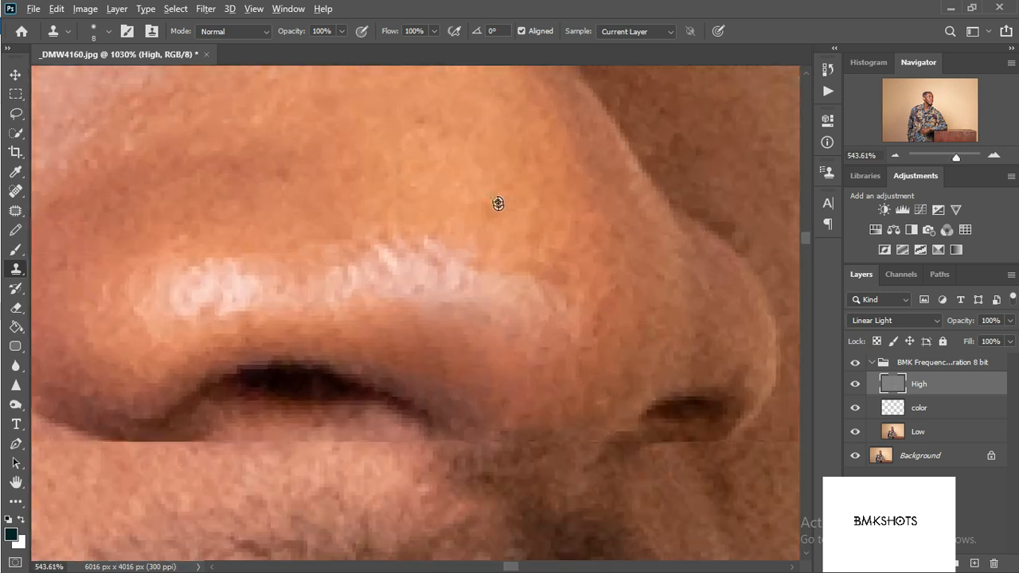
scroll(446, 142, up, 2)
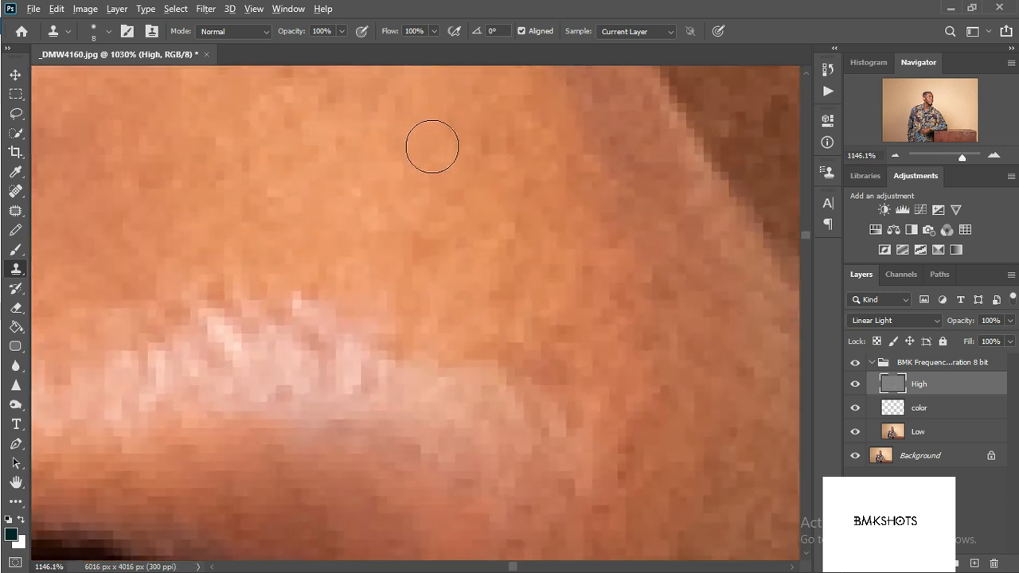
alt+click(418, 132)
mouse_move(457, 213)
mouse_down()
mouse_move(374, 287)
mouse_move(586, 375)
mouse_move(560, 375)
mouse_move(498, 266)
mouse_move(555, 404)
mouse_up()
alt+click(510, 235)
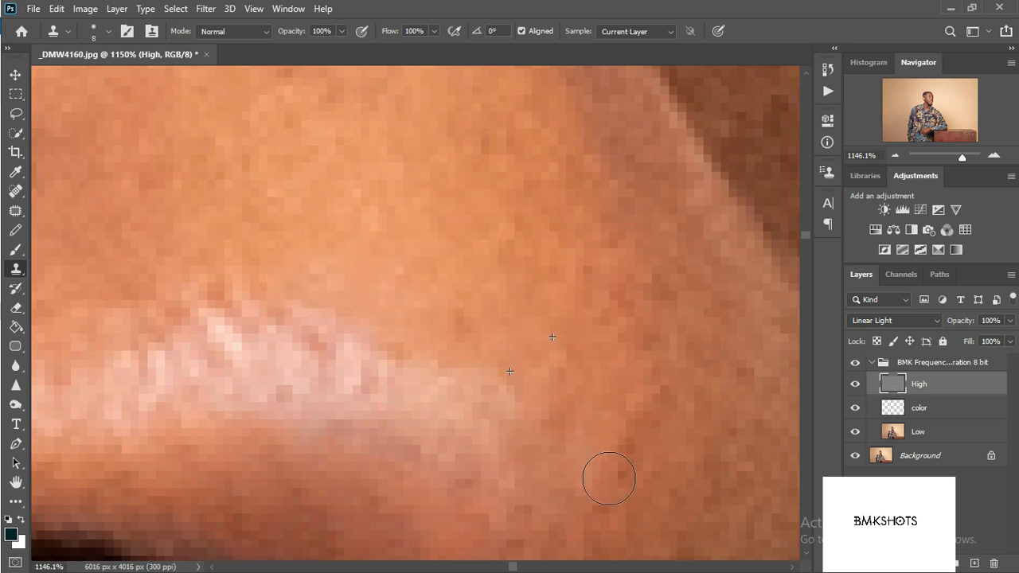
Clone out the leftover specks below the far end of the nose-tip highlight, toward the far nostril.
scroll(607, 401, down, 4)
scroll(607, 444, up, 3)
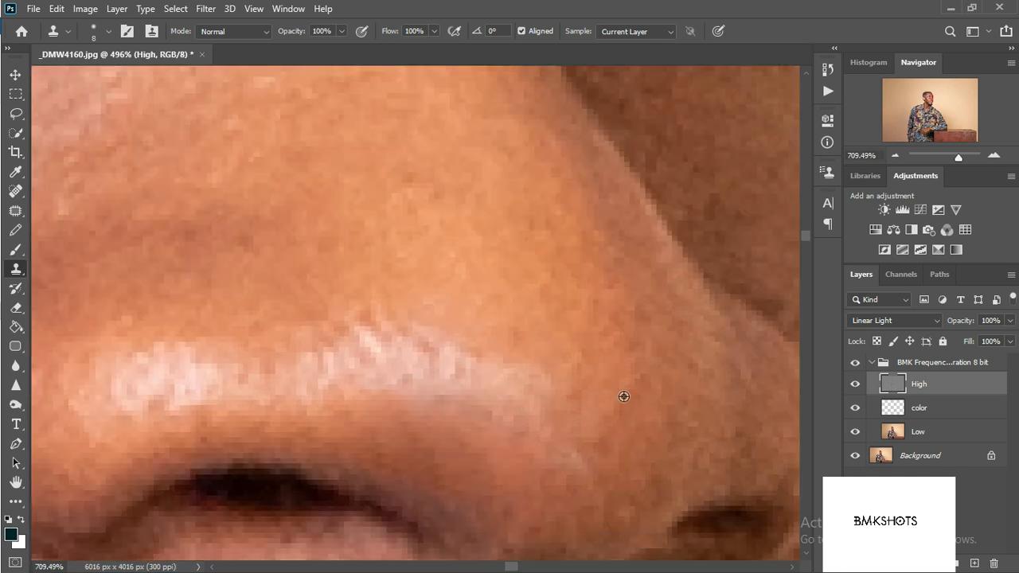
alt+click(607, 469)
click(521, 476)
click(605, 469)
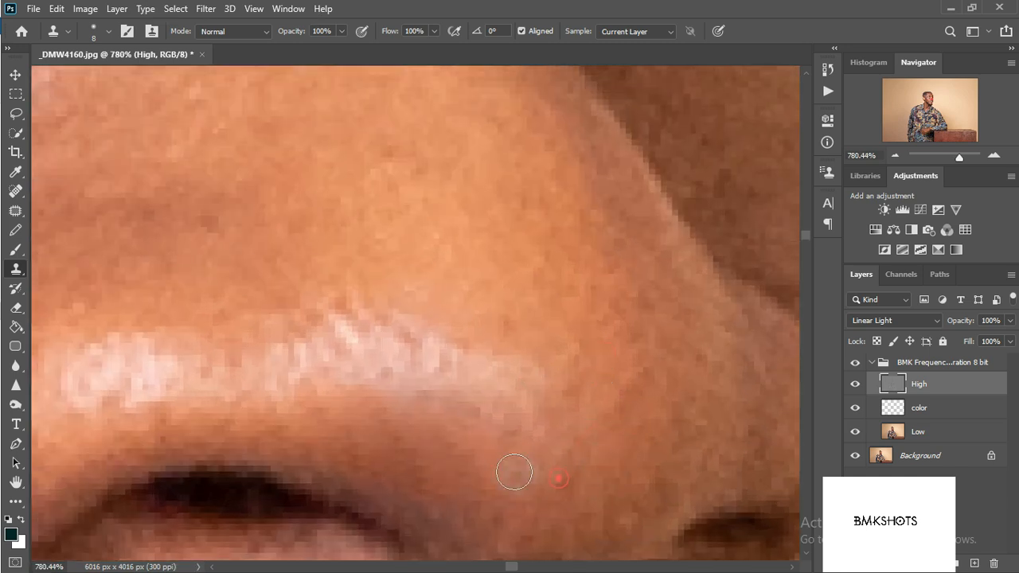
Clone out the white bump and dark marks on the lower cheek between the beard and the mouth corner.
scroll(601, 437, down, 5)
scroll(601, 436, down, 2)
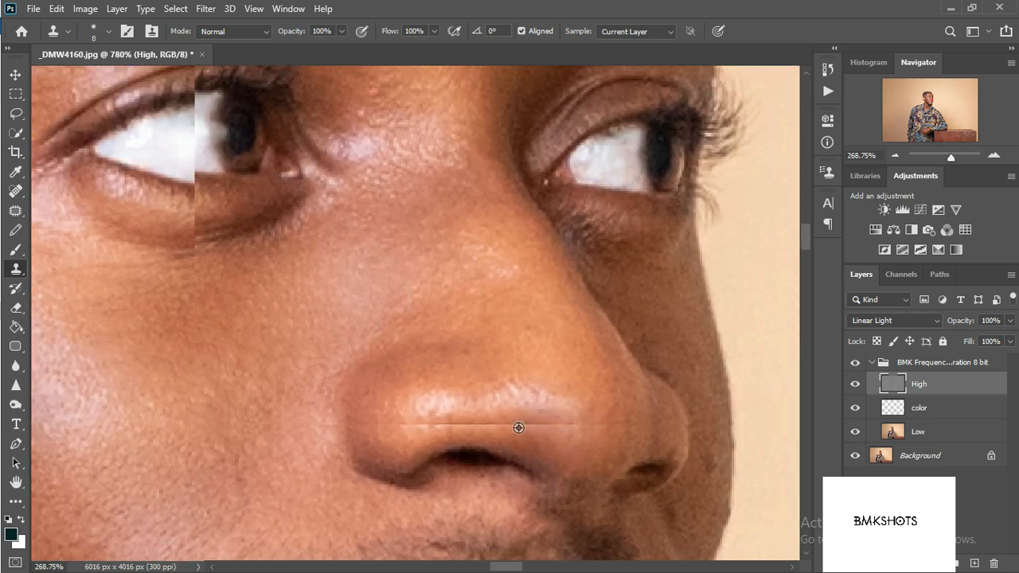
drag(284, 505, 519, 351)
scroll(421, 372, up, 3)
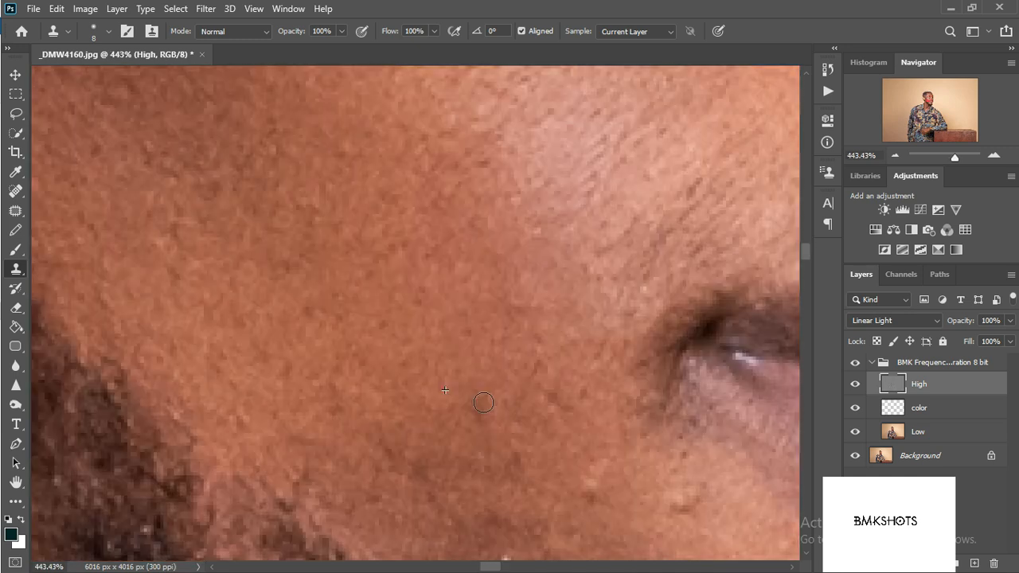
drag(480, 395, 419, 250)
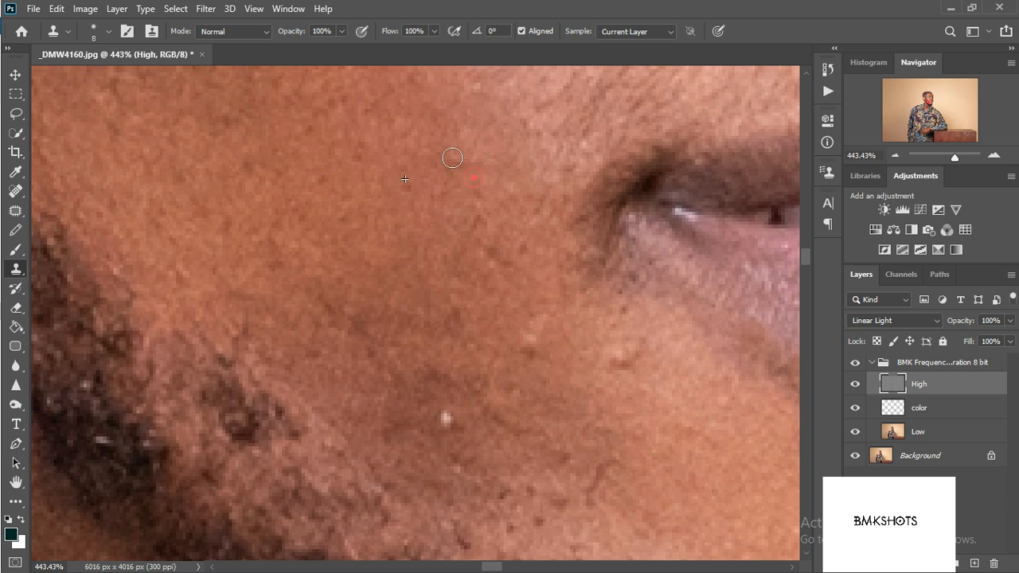
mouse_move(378, 311)
mouse_down()
mouse_move(401, 327)
mouse_move(421, 425)
mouse_move(462, 355)
mouse_move(530, 341)
mouse_move(476, 387)
mouse_move(399, 426)
mouse_move(489, 474)
mouse_move(467, 533)
mouse_up()
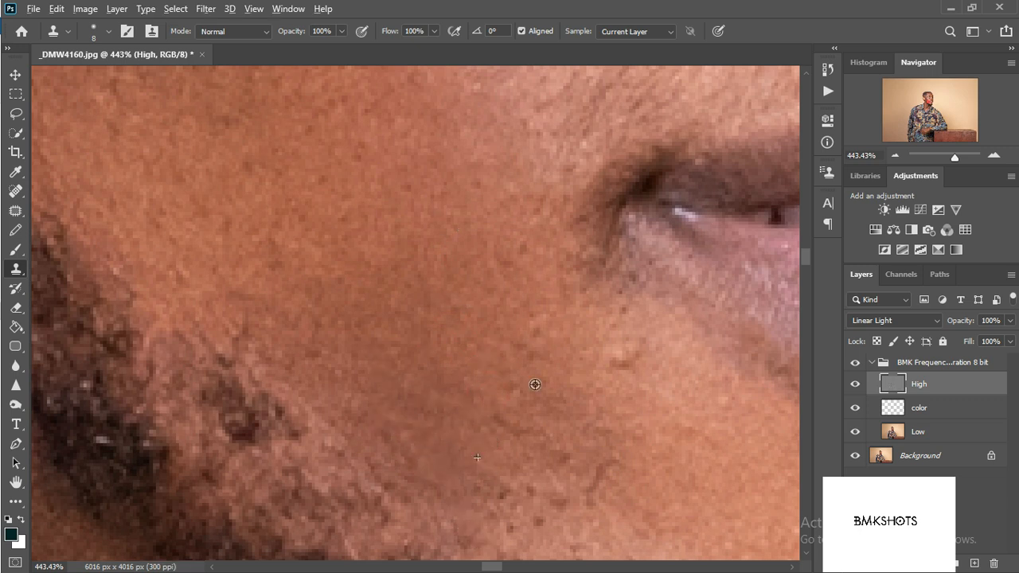
mouse_move(558, 358)
mouse_down()
mouse_move(636, 350)
mouse_move(560, 371)
mouse_up()
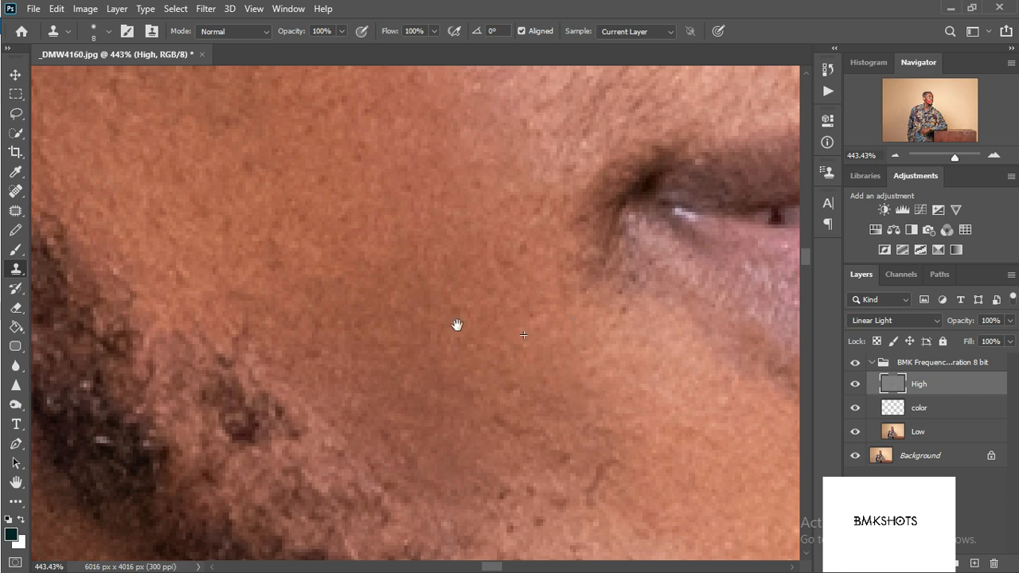
Clone out the small dark dots on the skin below the mouth corner, just above the beard edge.
drag(457, 325, 369, 295)
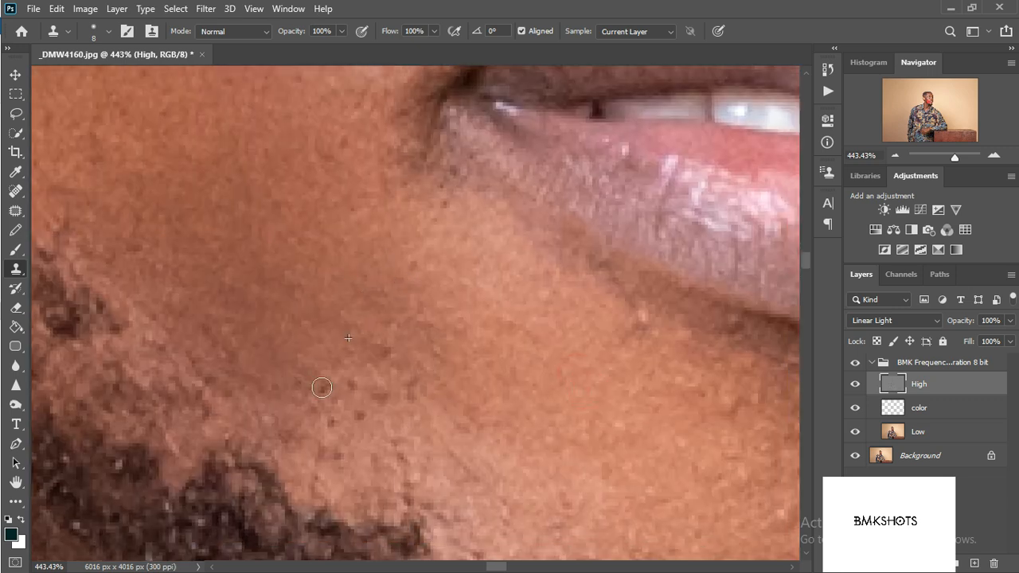
drag(455, 384, 304, 304)
alt+click(400, 272)
mouse_move(484, 271)
mouse_down()
mouse_move(496, 246)
mouse_move(481, 279)
mouse_up()
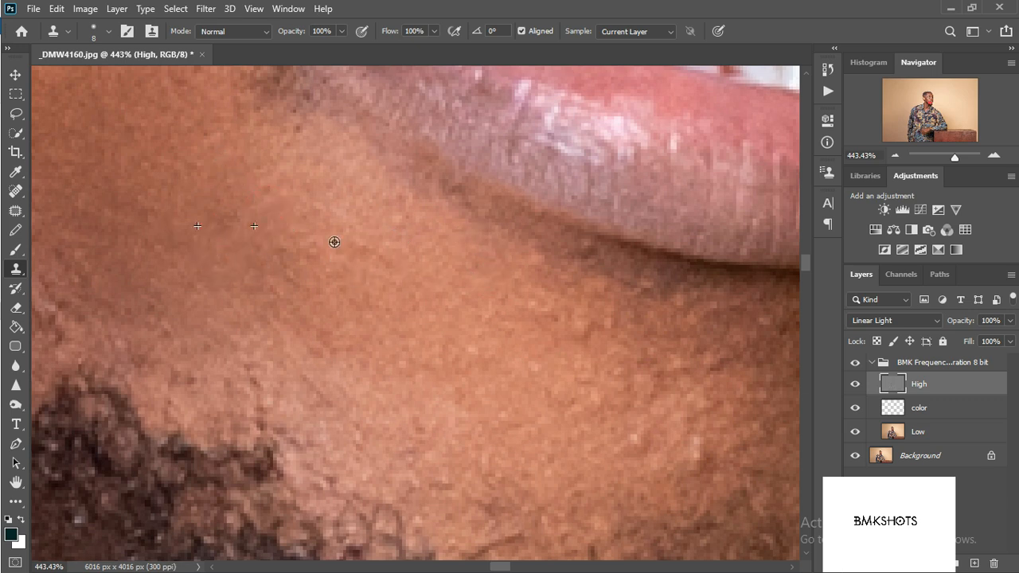
mouse_move(333, 244)
mouse_down()
mouse_move(369, 266)
mouse_move(244, 241)
mouse_up()
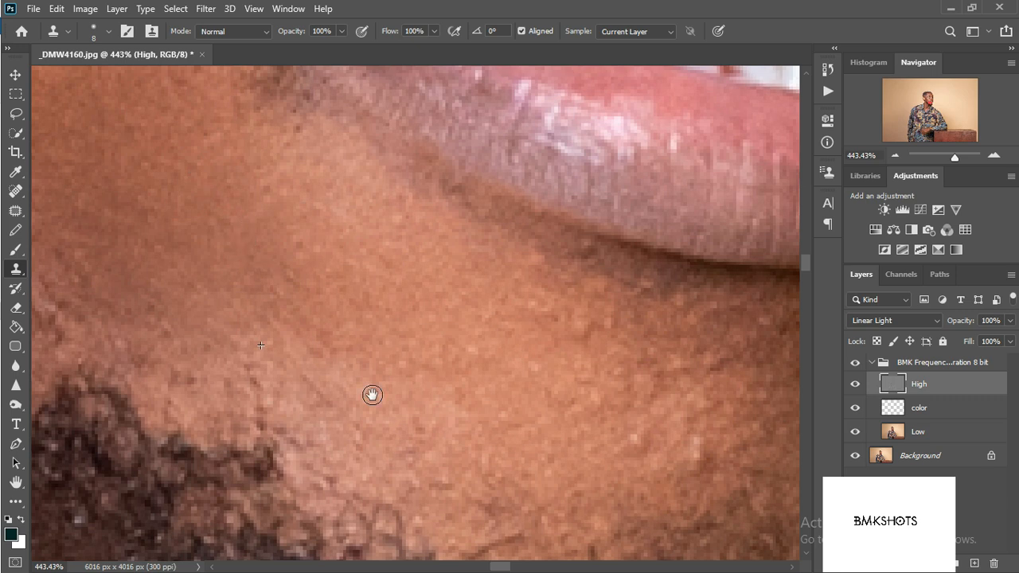
Clone away the stray hairs and specks on the chin skin between the lower lip and the beard.
drag(373, 395, 239, 310)
alt+click(309, 225)
mouse_move(321, 290)
mouse_down()
mouse_move(345, 287)
mouse_move(415, 335)
mouse_move(445, 328)
mouse_move(263, 331)
mouse_up()
alt+click(332, 291)
click(327, 333)
alt+click(309, 339)
mouse_move(360, 385)
mouse_down()
mouse_move(325, 379)
mouse_move(407, 397)
mouse_up()
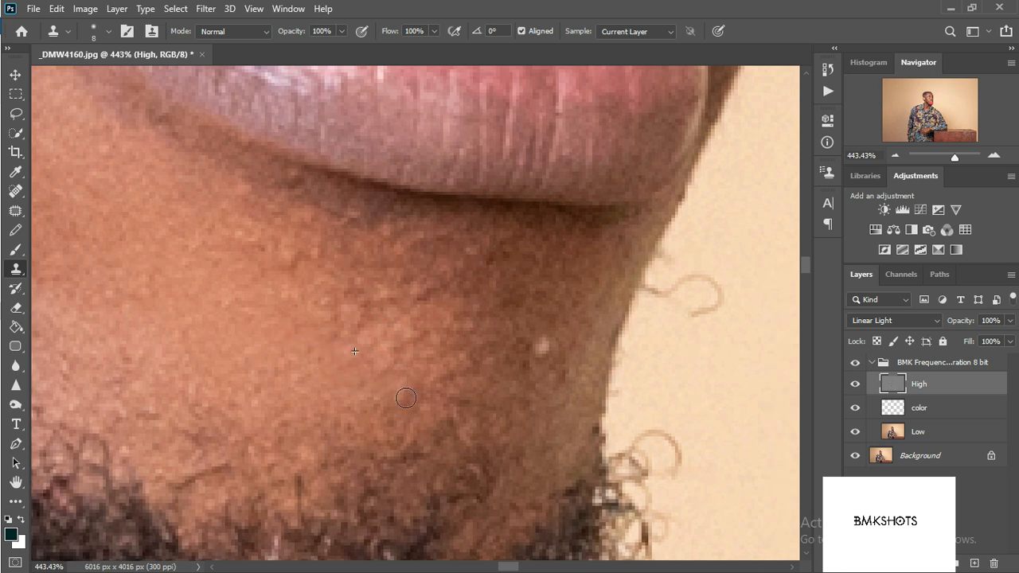
Clone out the white bump on the far side of the chin and the fine hairs at the chin's centre.
click(542, 345)
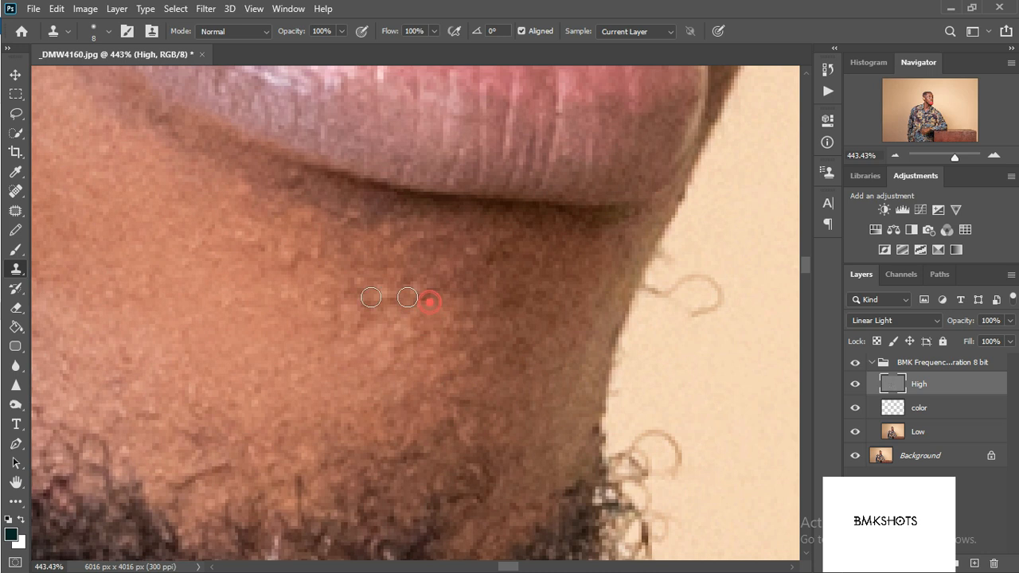
click(272, 249)
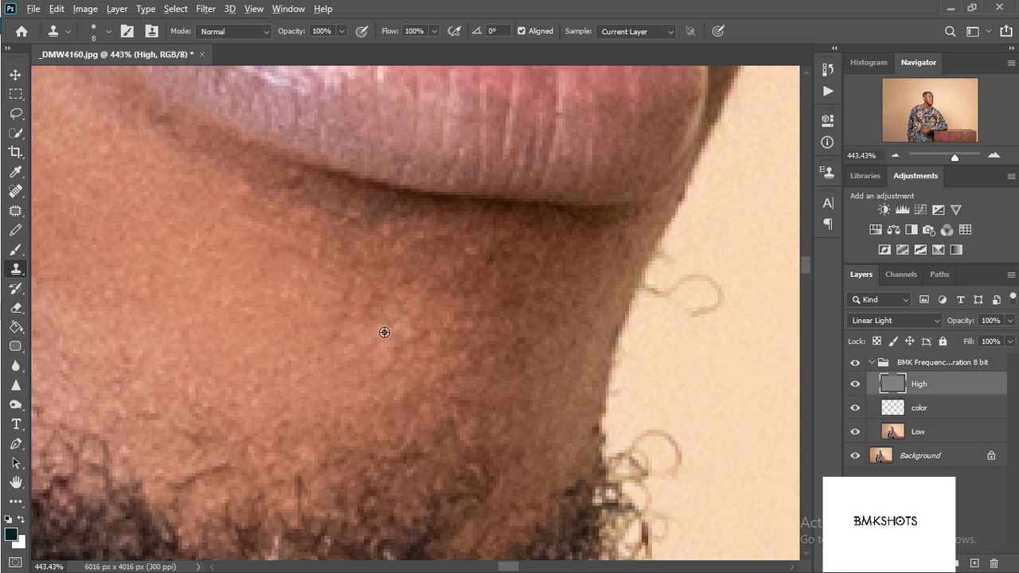
drag(424, 325, 409, 398)
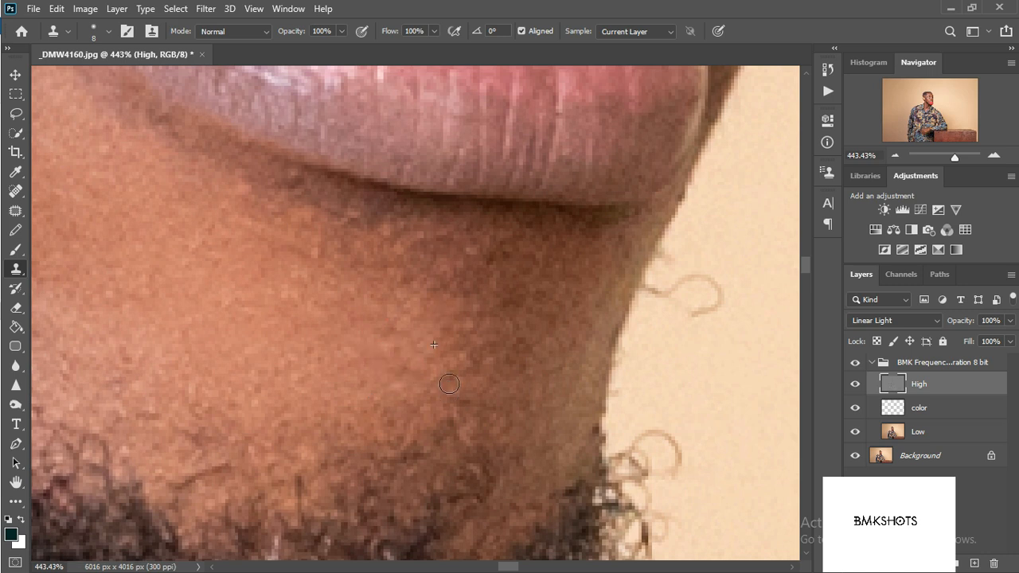
drag(524, 342, 505, 333)
Even out the skin texture across the chin below the lower lip by cloning over its dark specks and stray hairs.
alt+click(519, 335)
alt+click(525, 289)
click(455, 256)
alt+click(520, 301)
drag(555, 317, 567, 312)
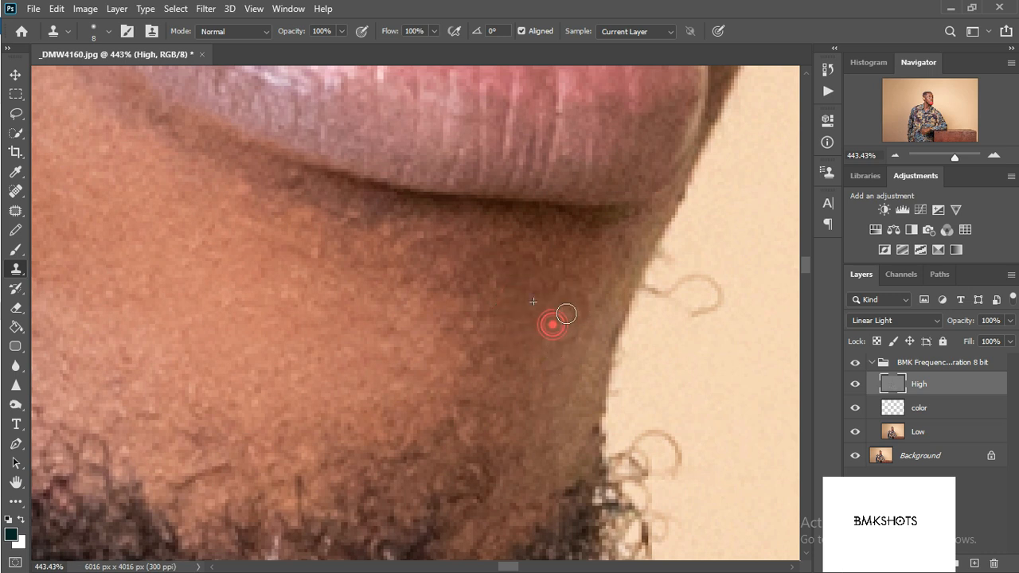
mouse_move(454, 305)
mouse_down()
mouse_move(494, 345)
mouse_move(468, 378)
mouse_move(476, 352)
mouse_move(517, 357)
mouse_up()
click(486, 318)
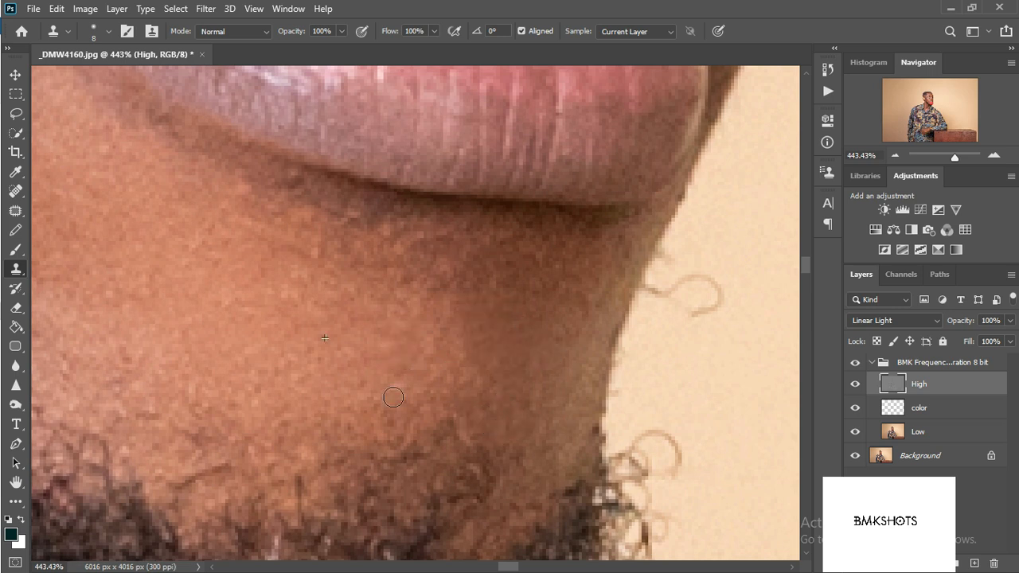
drag(417, 293, 270, 237)
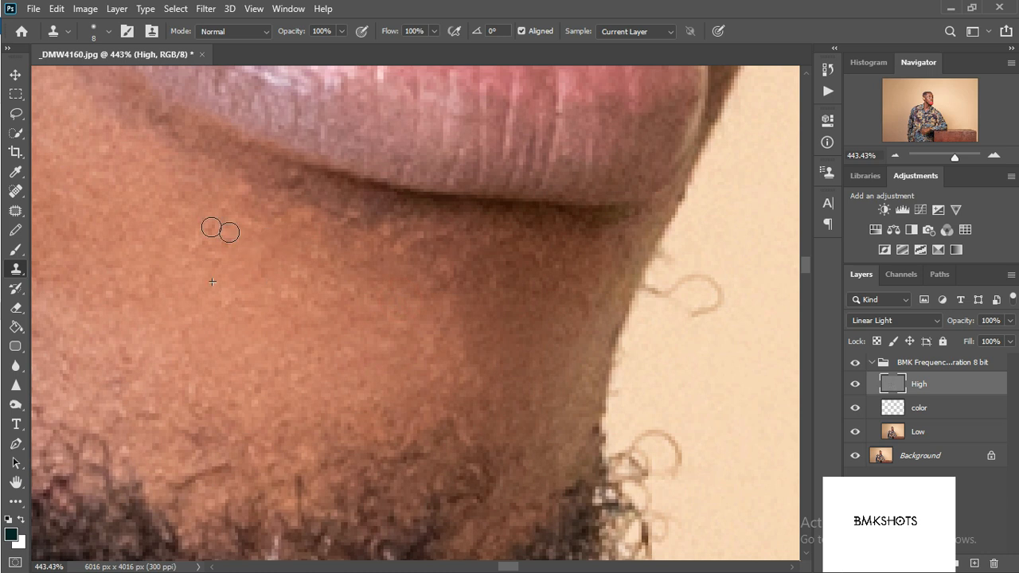
Clone clean skin texture over the dark stubble and specks in the shadow along the underside of the lower lip.
mouse_move(335, 224)
mouse_down()
mouse_move(366, 246)
mouse_move(423, 251)
mouse_up()
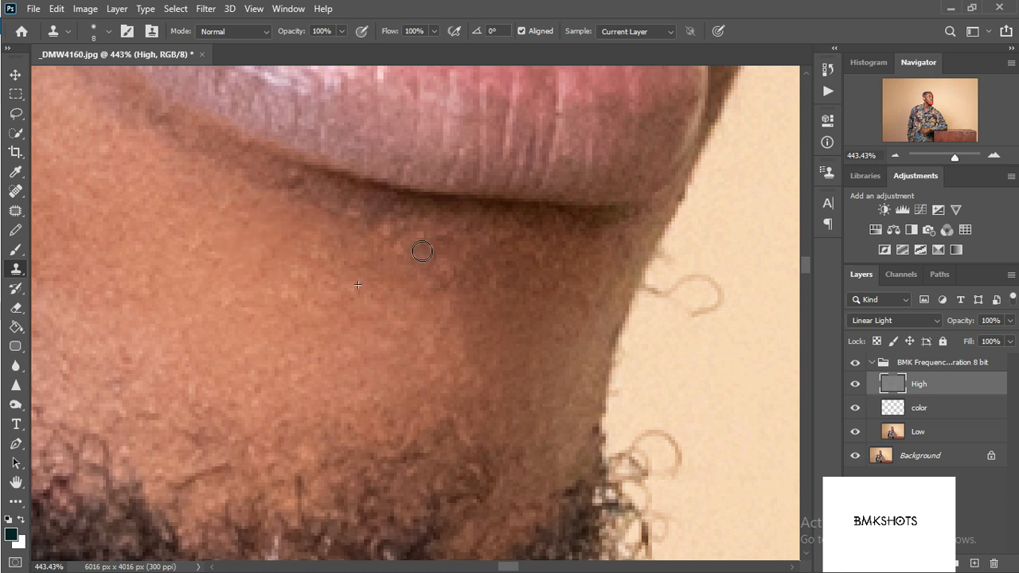
drag(288, 189, 167, 134)
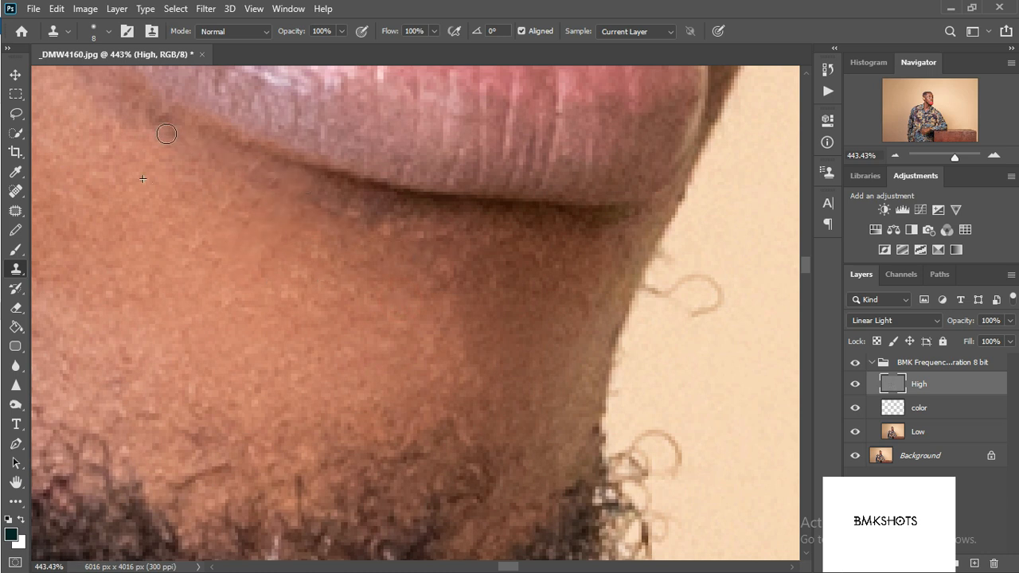
drag(377, 204, 337, 215)
alt+click(380, 363)
drag(352, 269, 333, 263)
drag(361, 294, 379, 299)
alt+click(413, 355)
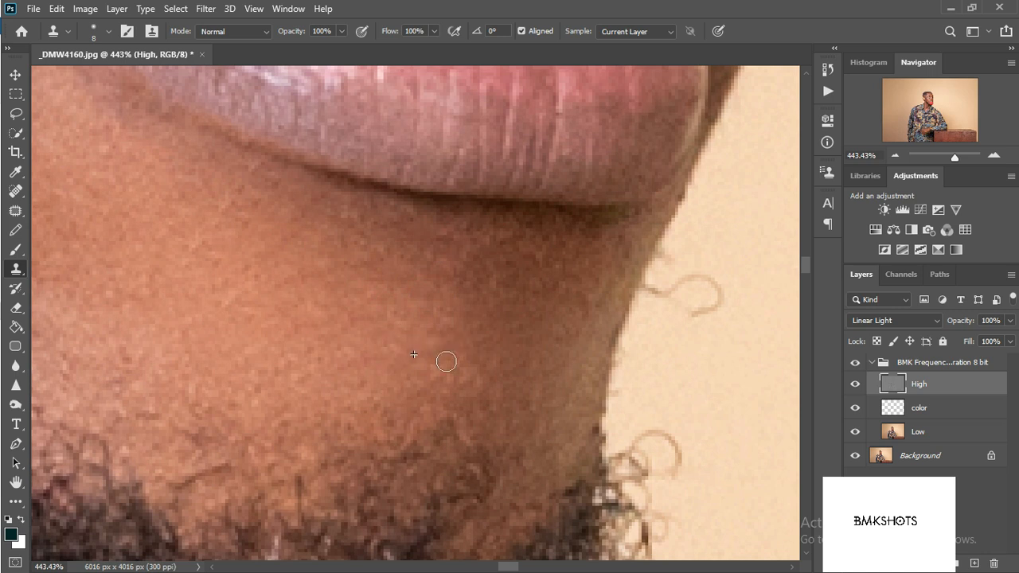
Clone away the light bumps and rough texture on the skin just below the mouth corner.
scroll(383, 337, up, 3)
scroll(382, 337, left, 5)
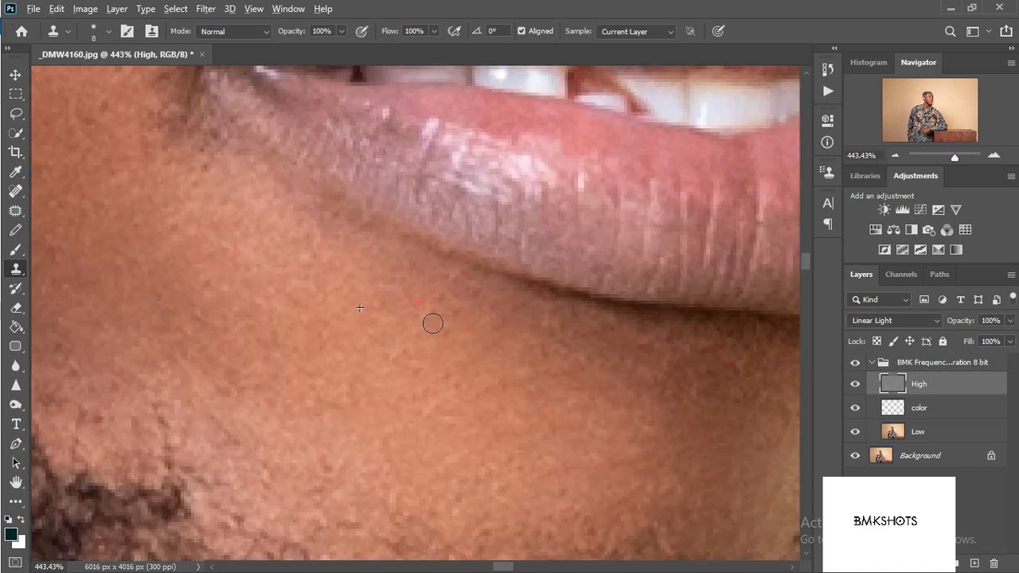
alt+click(198, 188)
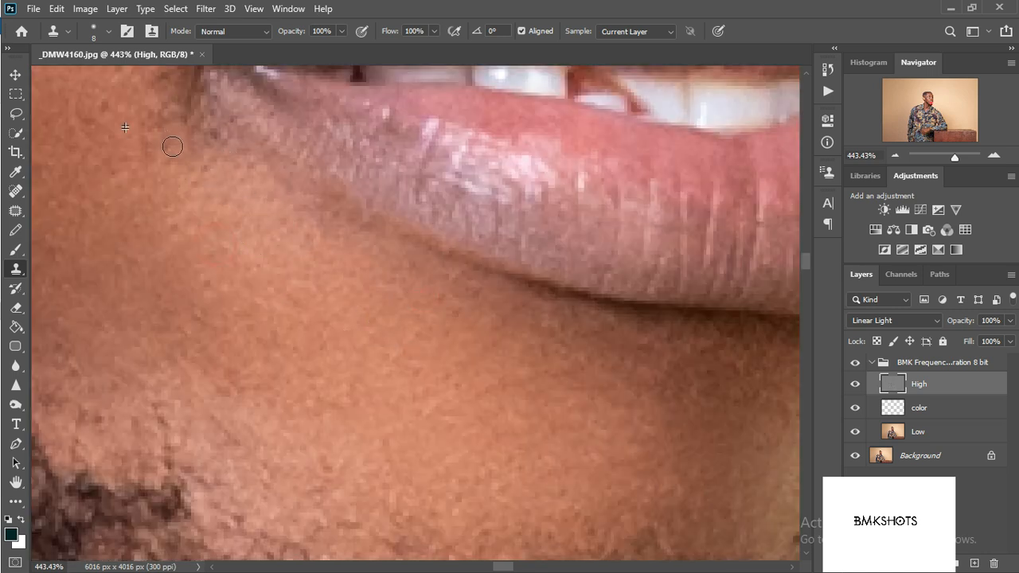
drag(200, 181, 184, 200)
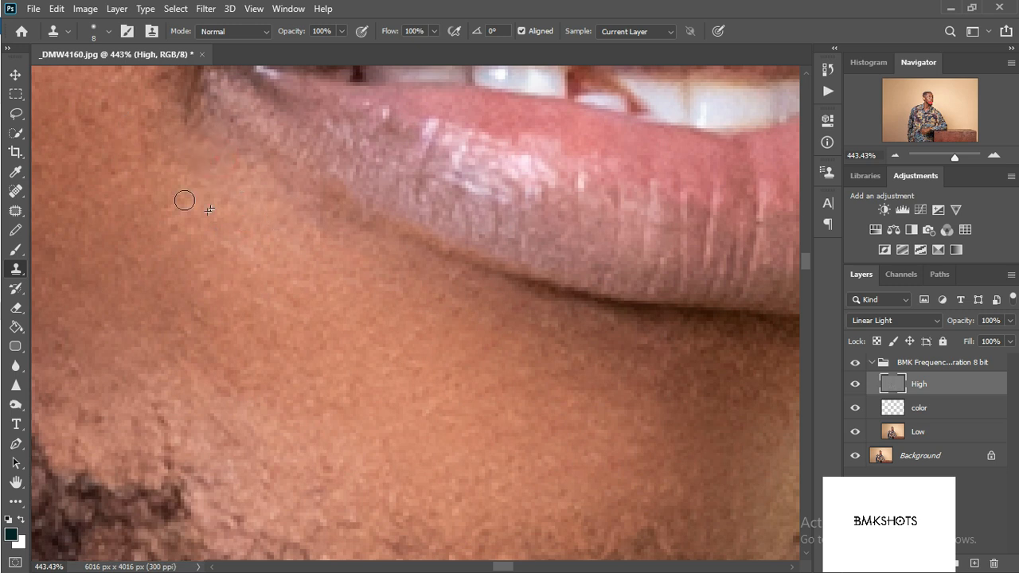
alt+click(257, 311)
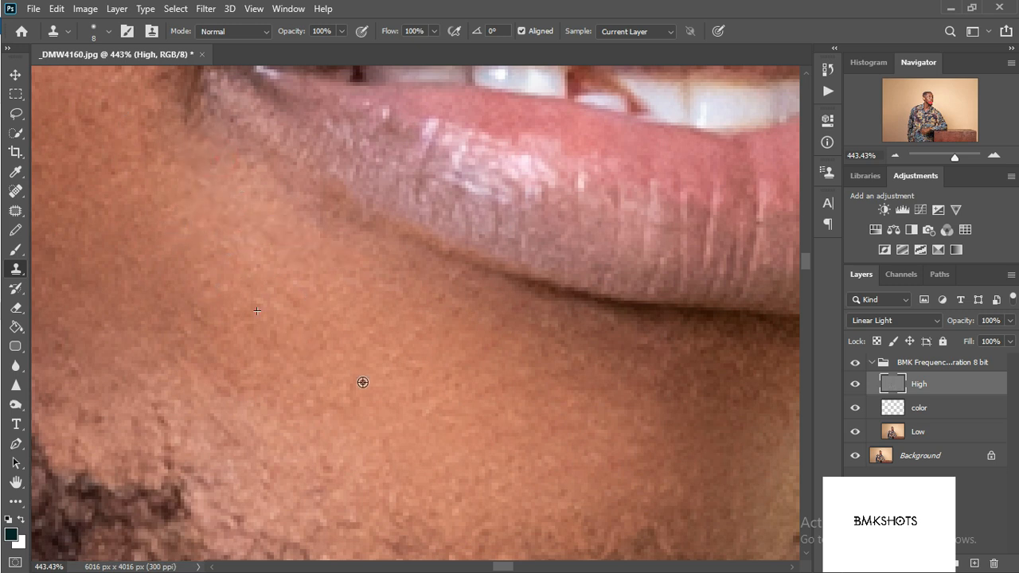
drag(198, 278, 235, 307)
Clone out the diagonal crease and small marks on the side of the neck beneath the jawline beard.
scroll(486, 368, down, 6)
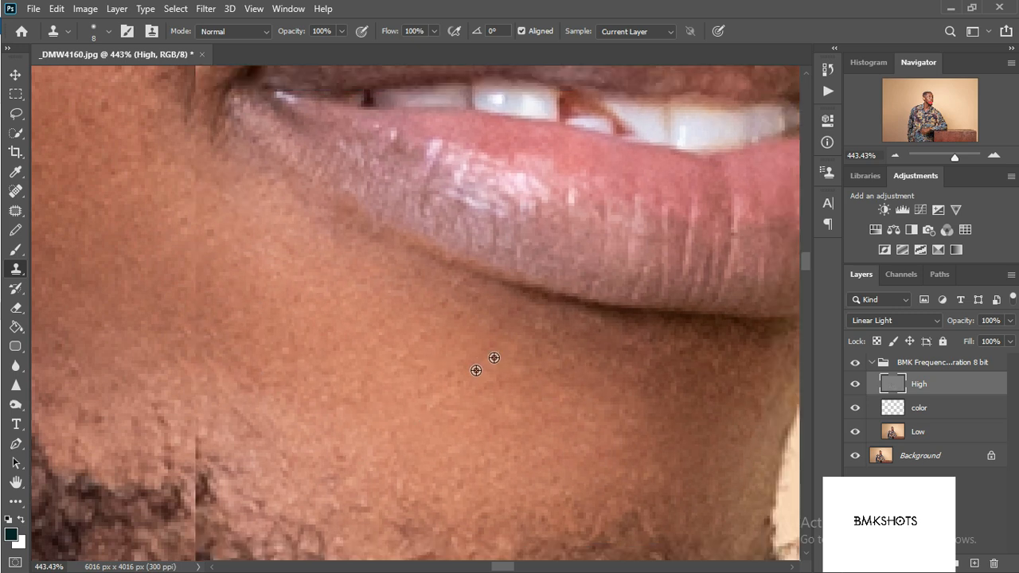
scroll(499, 392, down, 5)
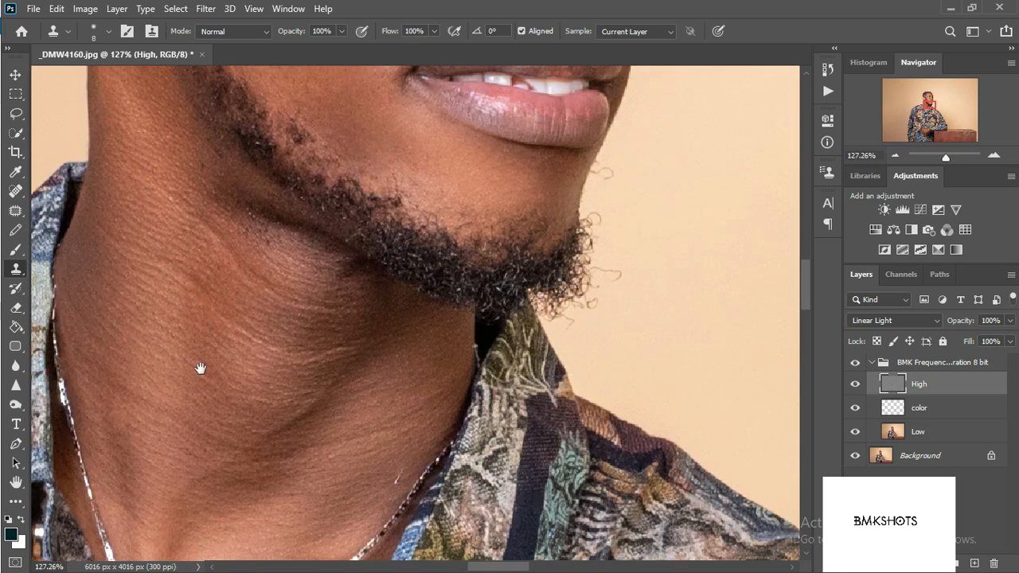
scroll(380, 405, up, 4)
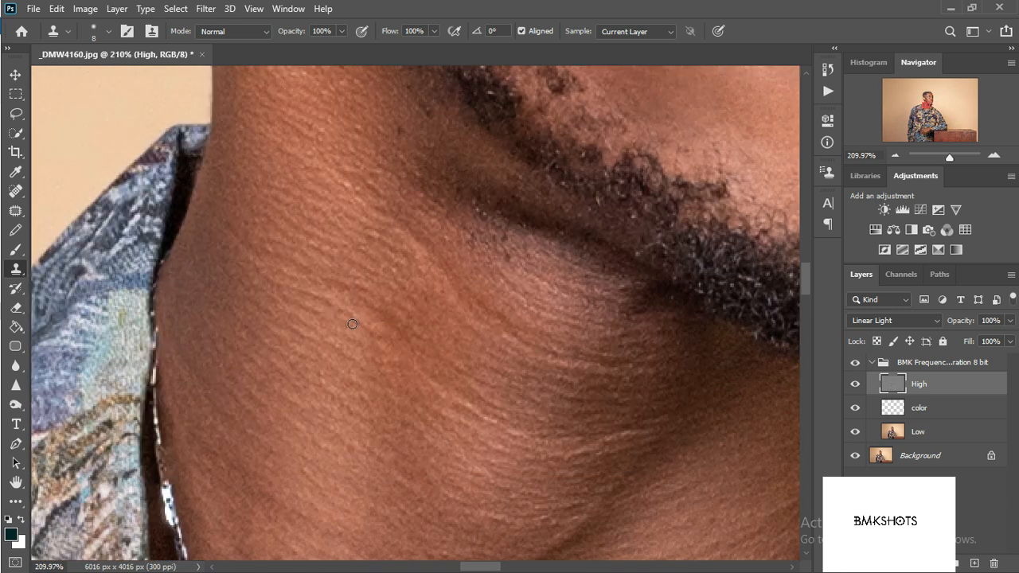
alt+click(275, 268)
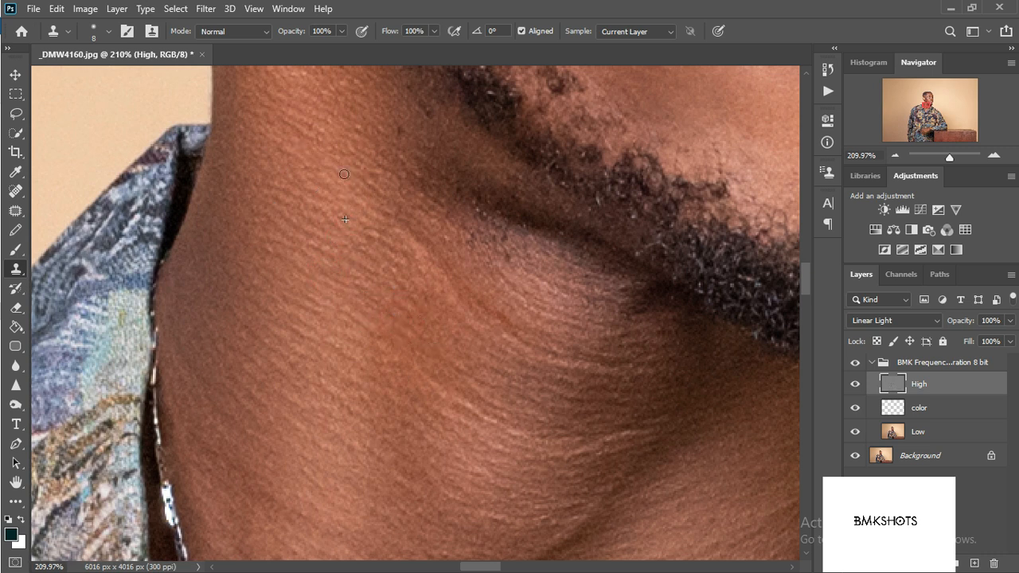
click(403, 267)
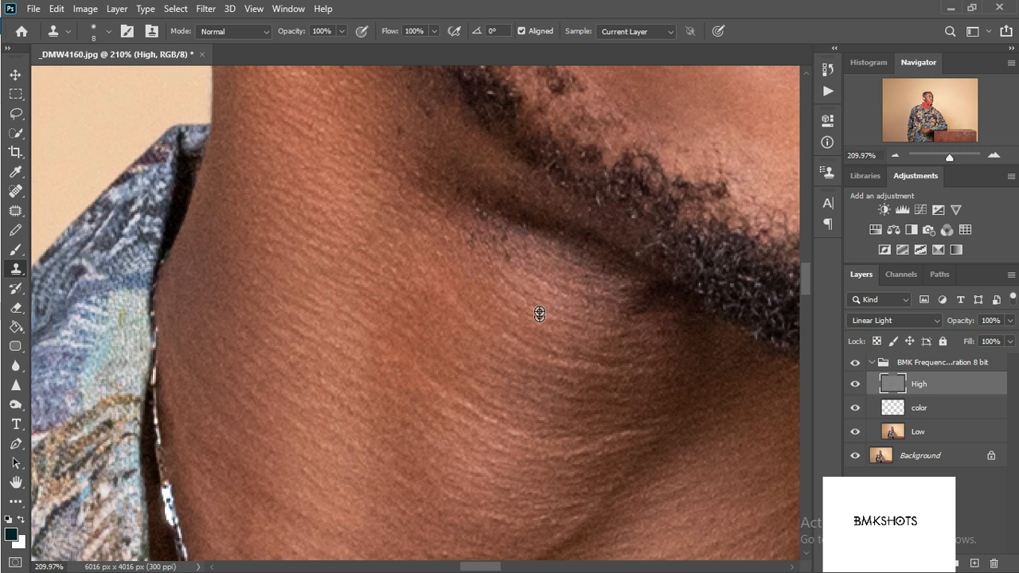
drag(450, 310, 540, 459)
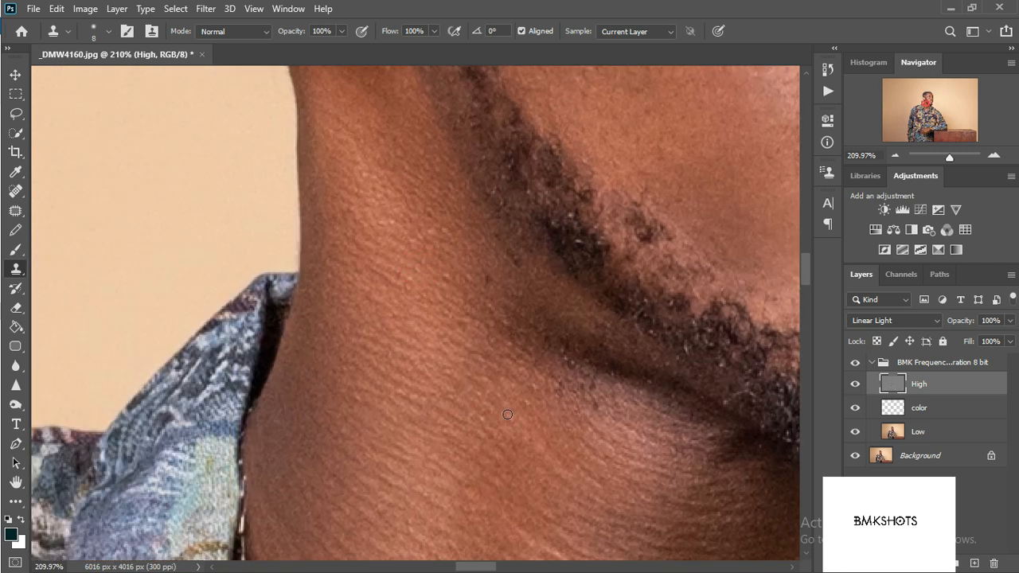
click(486, 276)
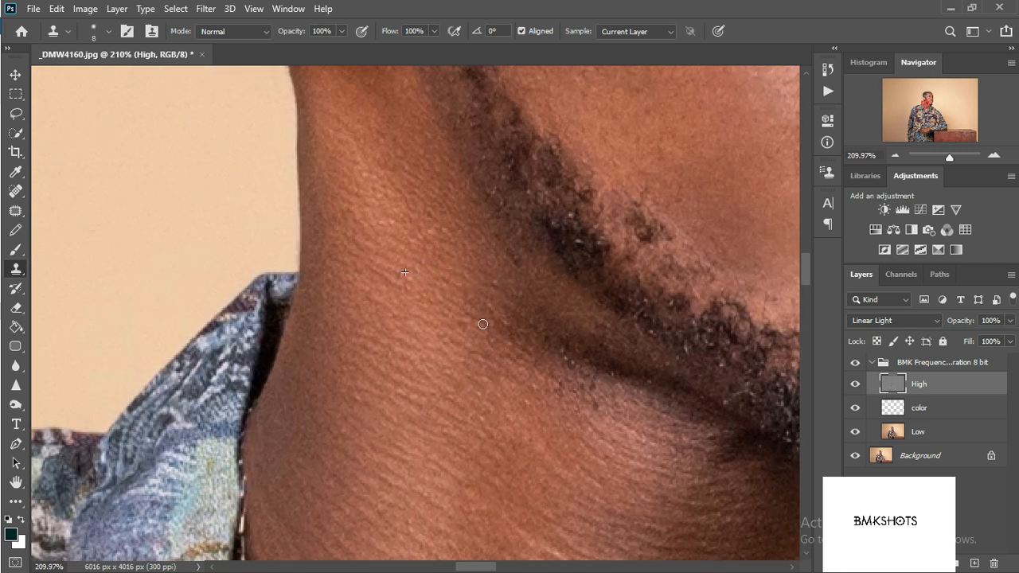
alt+click(483, 257)
Clone out the white scratch beside the necklace and the small marks on the neck skin above it.
drag(575, 400, 410, 123)
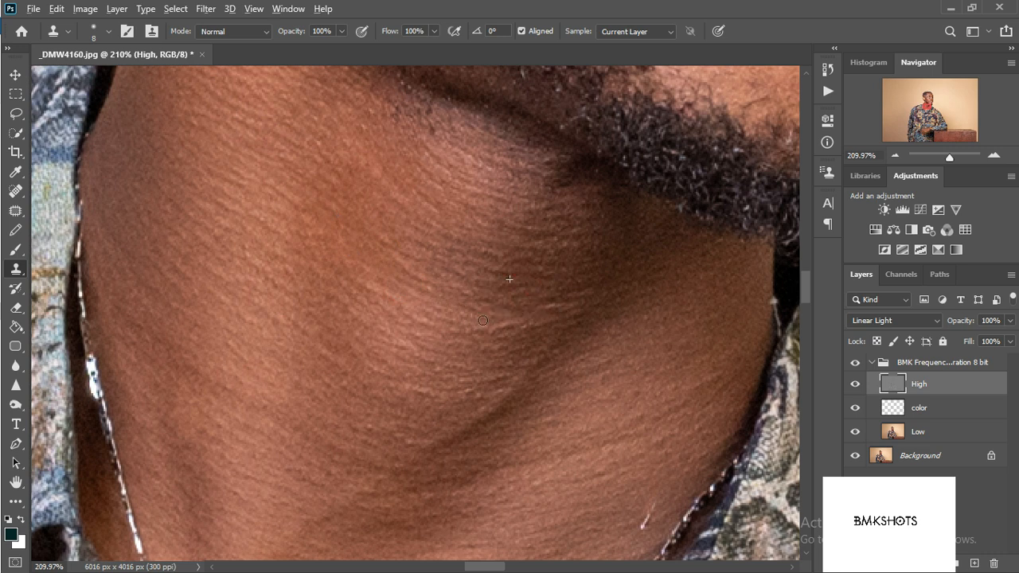
drag(445, 285, 480, 152)
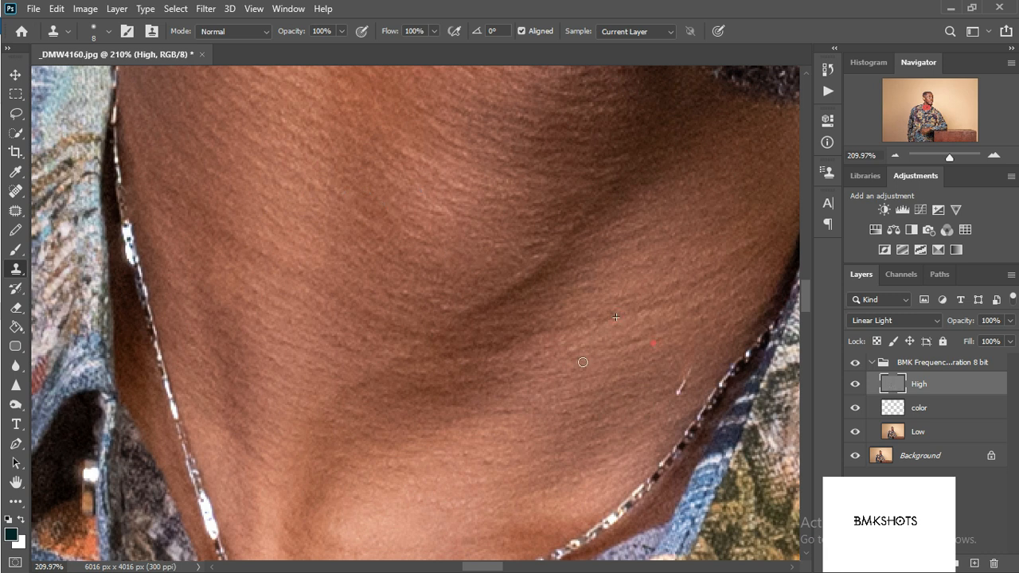
click(683, 371)
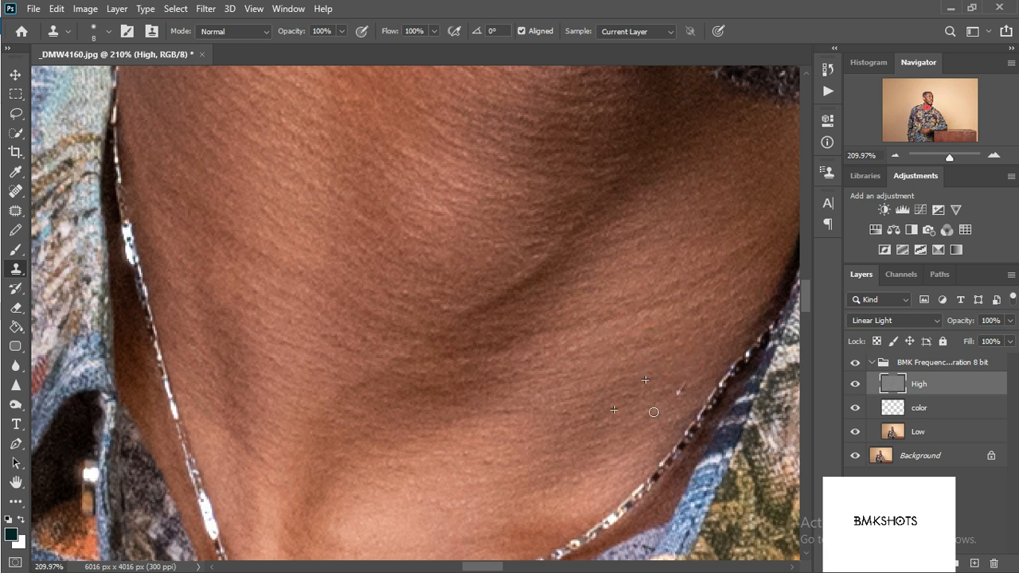
click(731, 236)
click(658, 234)
click(647, 231)
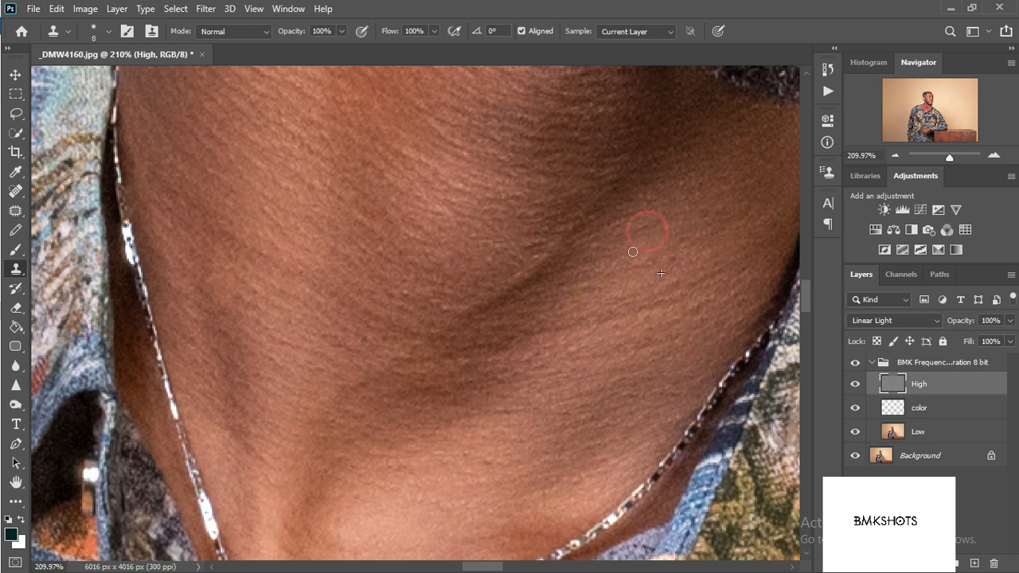
click(606, 200)
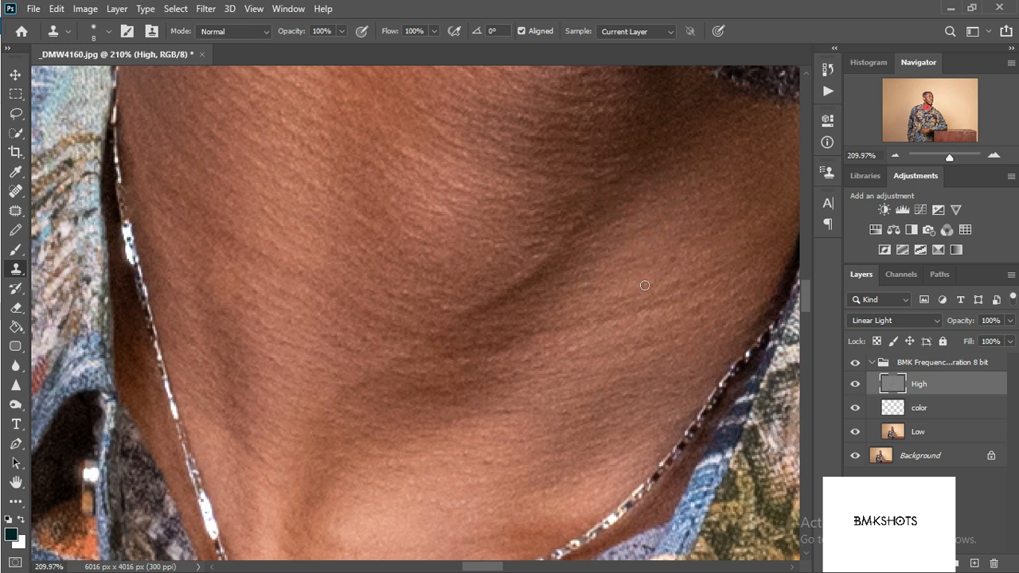
click(629, 223)
Clone out the bright bumps and fine creases along the diagonal fold across the middle of the neck.
alt+click(376, 292)
drag(413, 316, 473, 309)
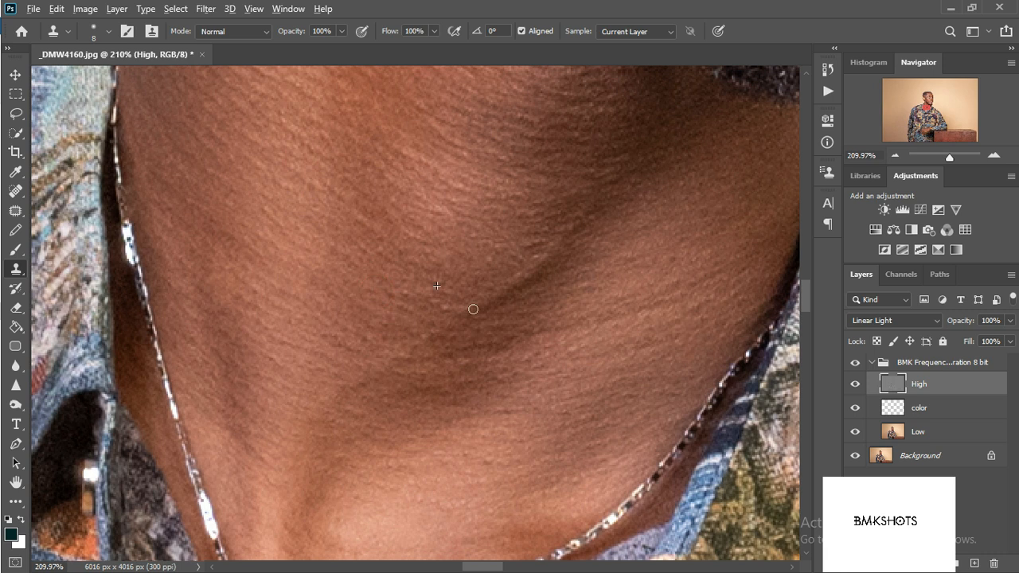
alt+click(376, 250)
click(426, 320)
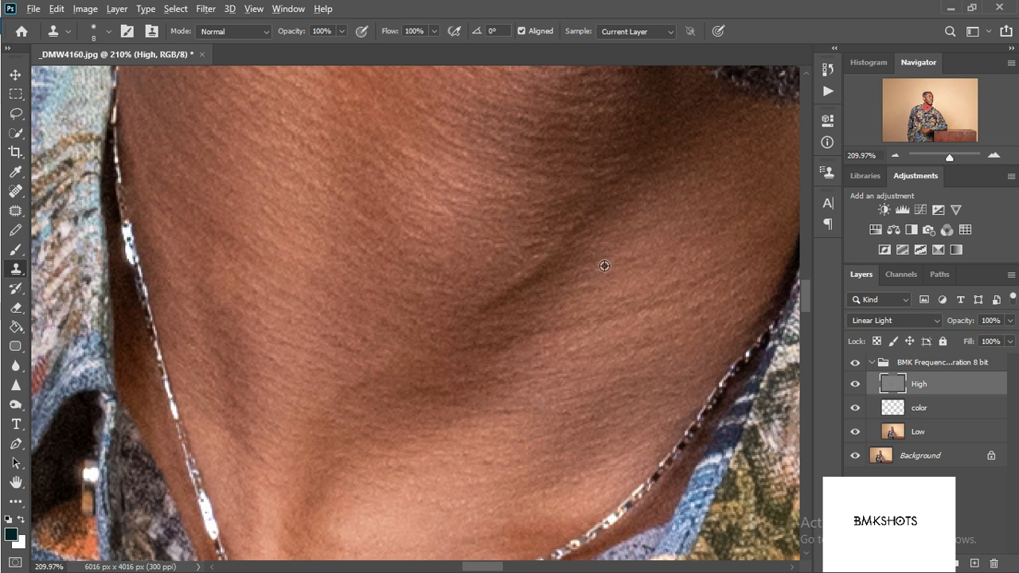
mouse_move(555, 254)
mouse_down()
mouse_move(515, 281)
mouse_move(544, 256)
mouse_up()
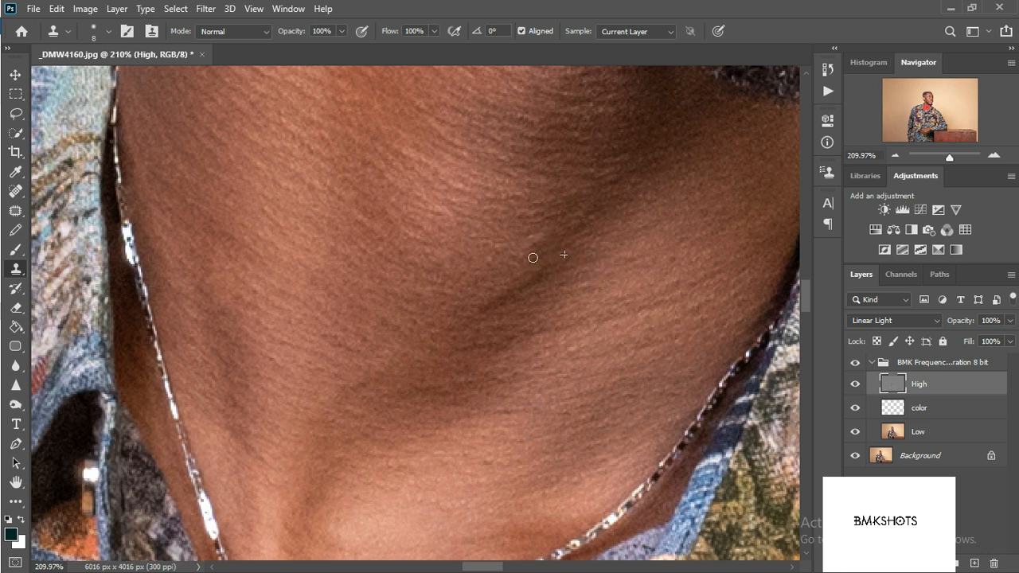
click(520, 230)
click(527, 248)
click(622, 220)
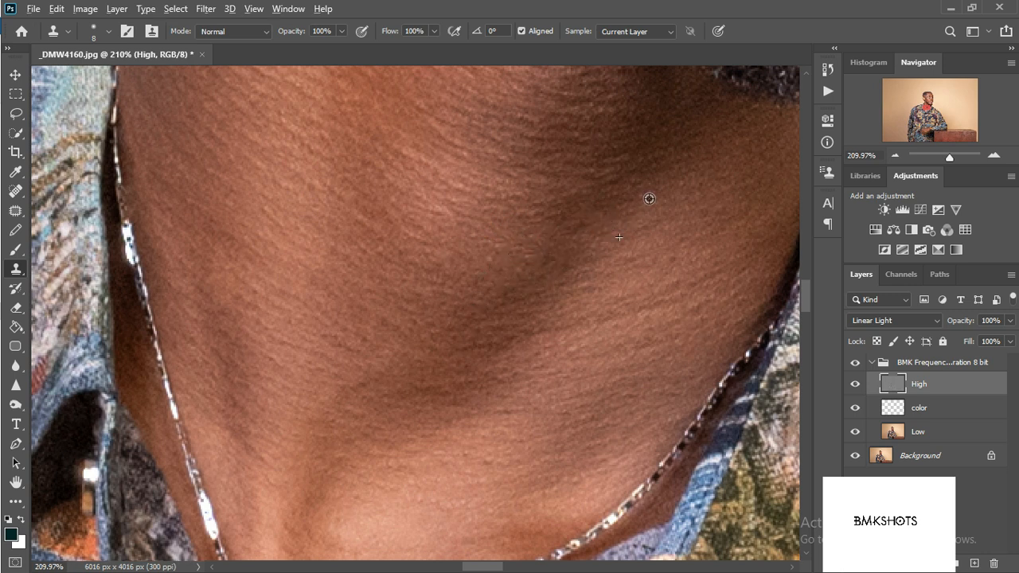
click(644, 165)
click(564, 212)
Inspect the lower neck and the back of the hand beside the gold watch for skin blemishes.
scroll(603, 234, down, 3)
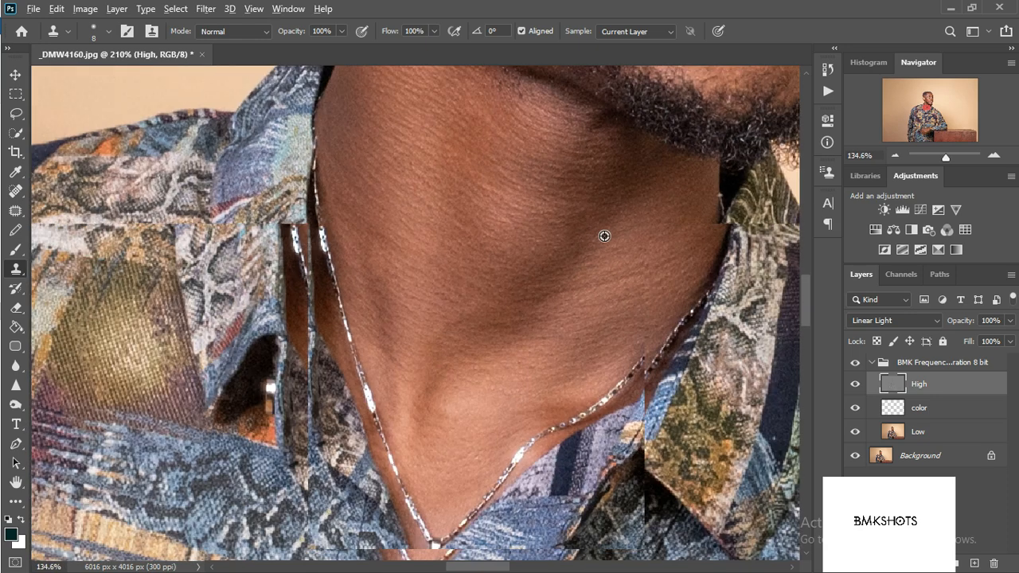
scroll(604, 236, down, 3)
scroll(573, 251, down, 3)
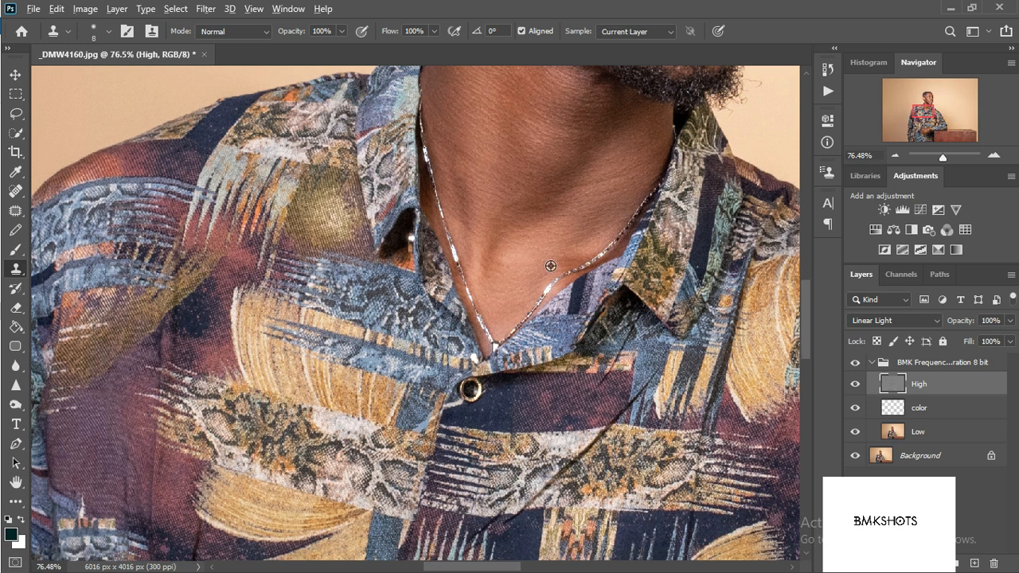
scroll(550, 265, down, 3)
drag(899, 119, 916, 137)
scroll(477, 343, up, 6)
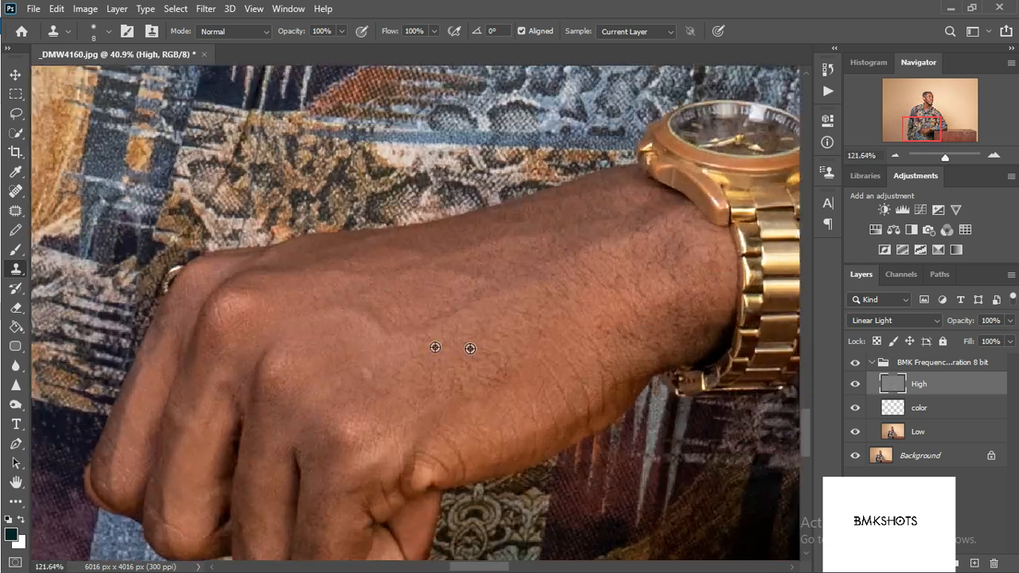
scroll(434, 347, up, 4)
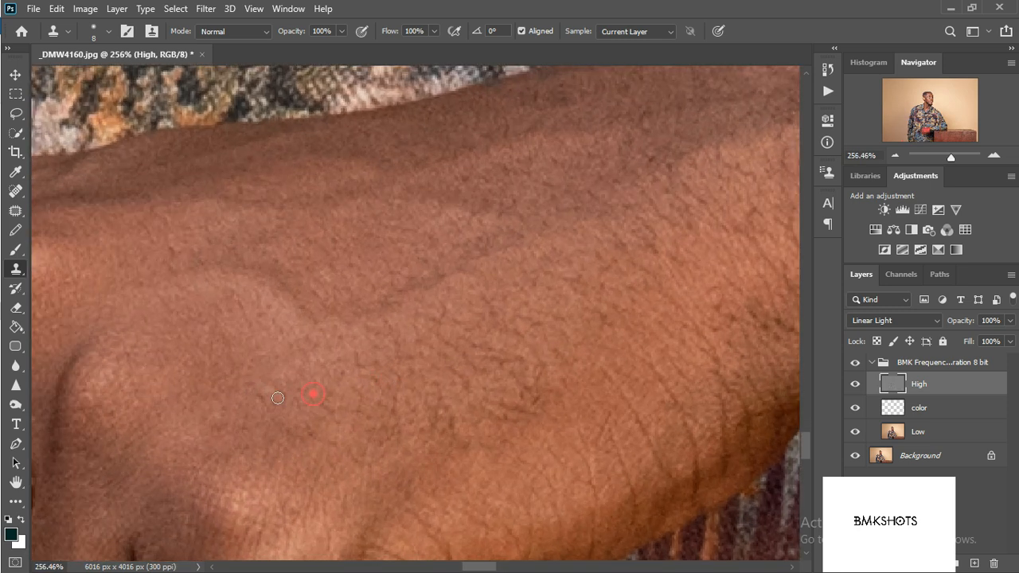
scroll(489, 329, down, 6)
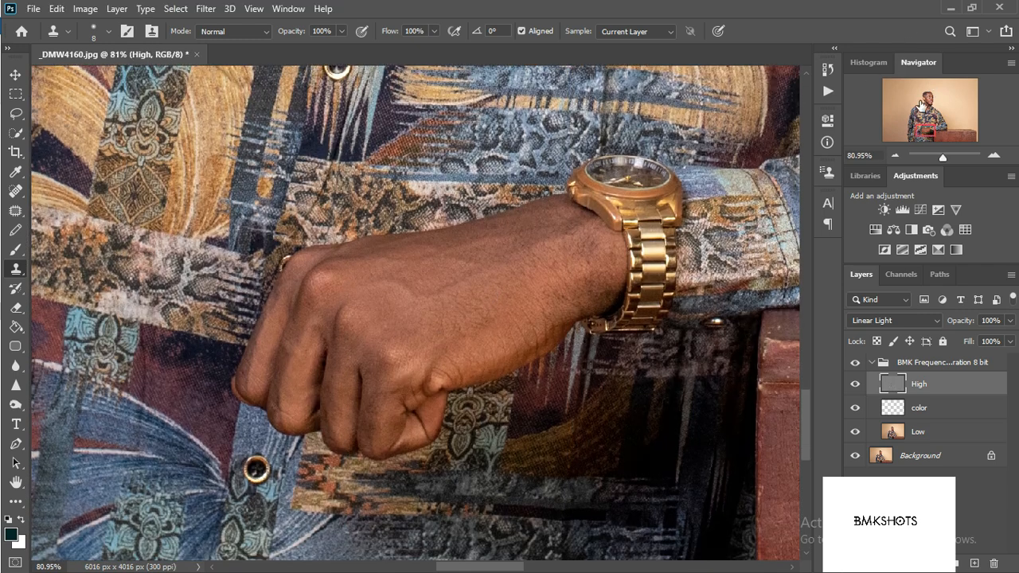
Clone out the fine hairs and specks on the skin between the nearer eyebrow and the inner eye corner.
click(920, 104)
drag(732, 180, 450, 282)
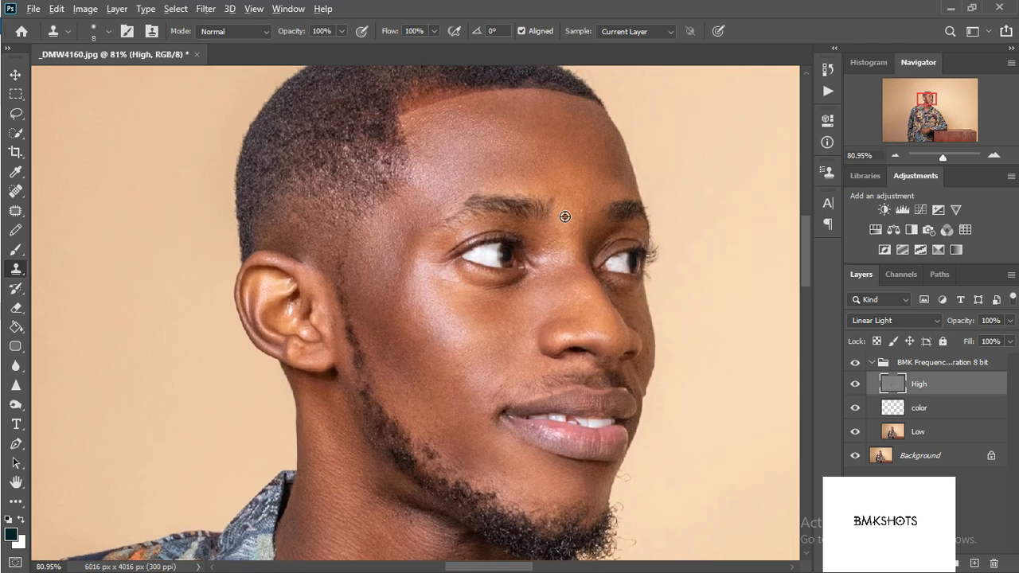
scroll(564, 217, up, 5)
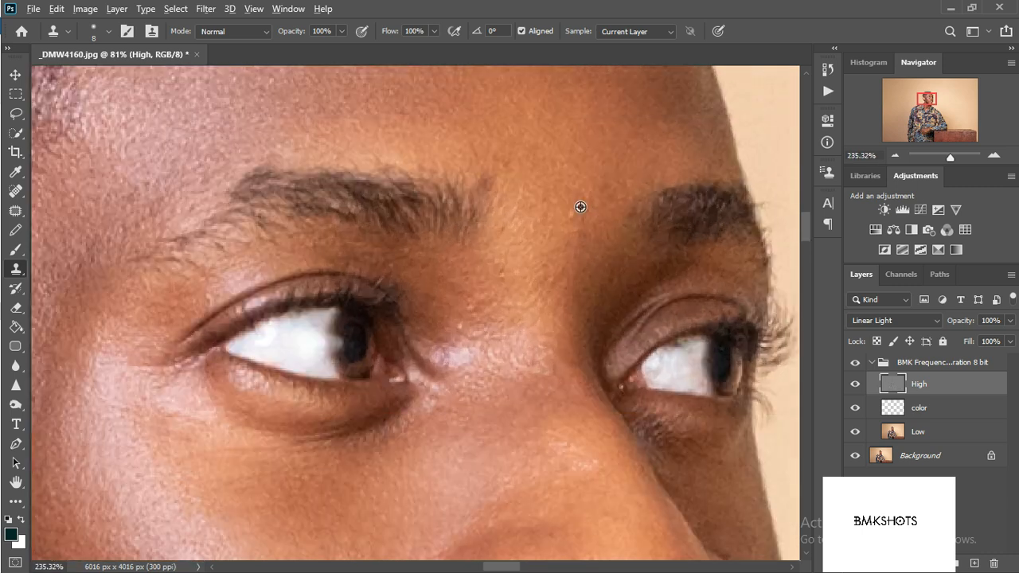
scroll(574, 197, up, 1)
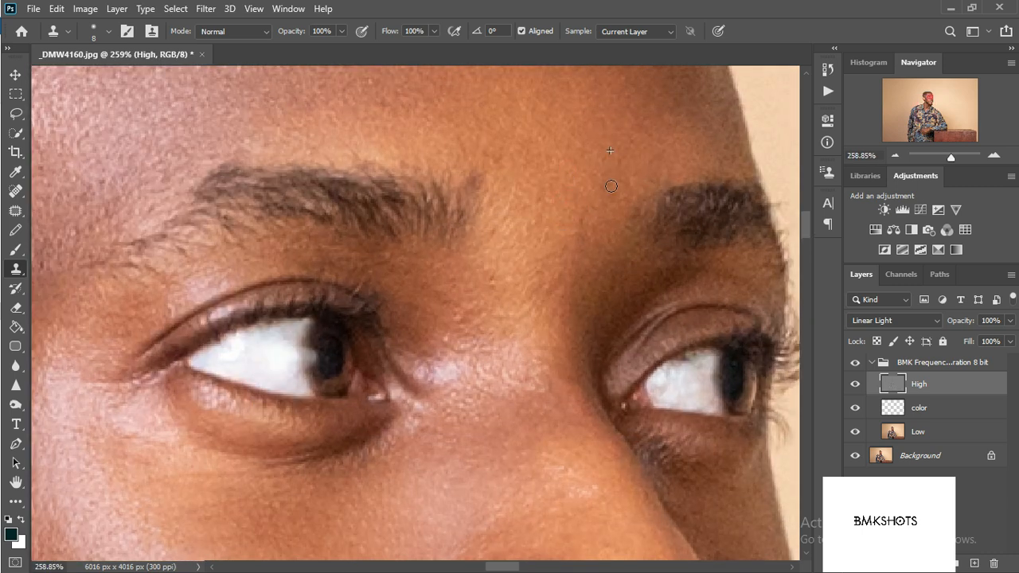
alt+click(503, 227)
drag(478, 252, 490, 288)
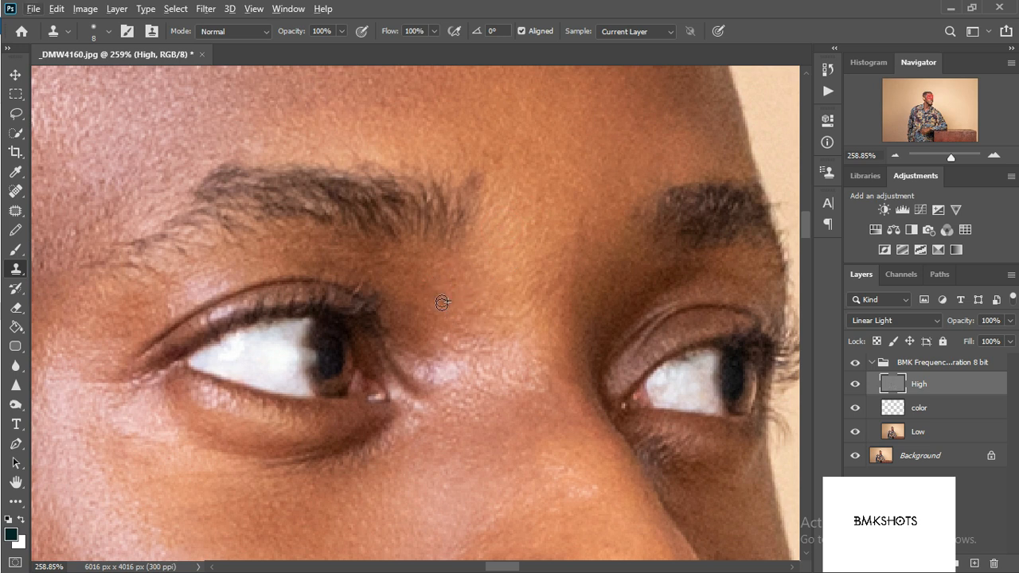
drag(451, 341, 452, 340)
Review the retouched face and neck as a whole for remaining blemishes.
scroll(560, 244, down, 12)
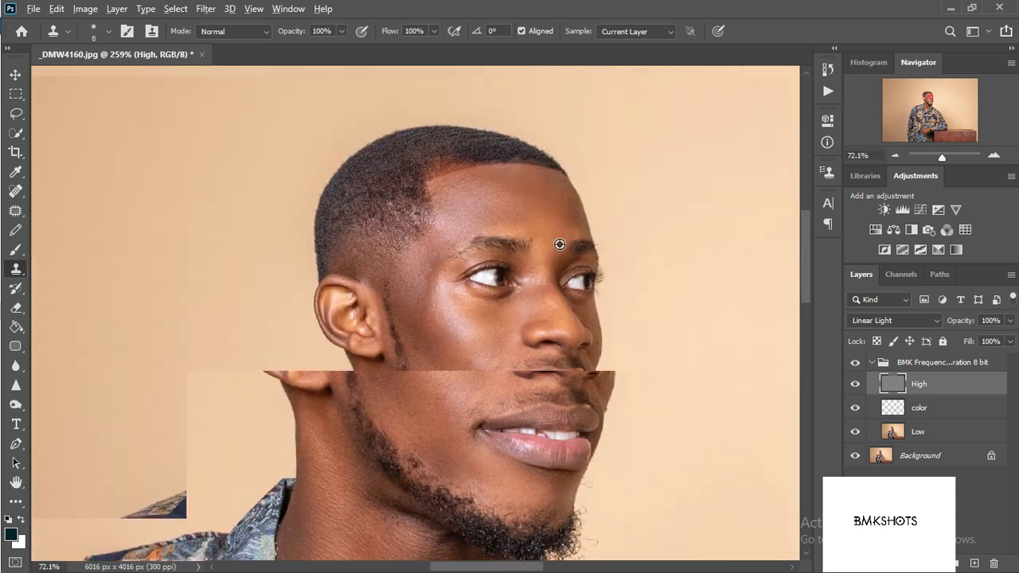
scroll(580, 356, down, 3)
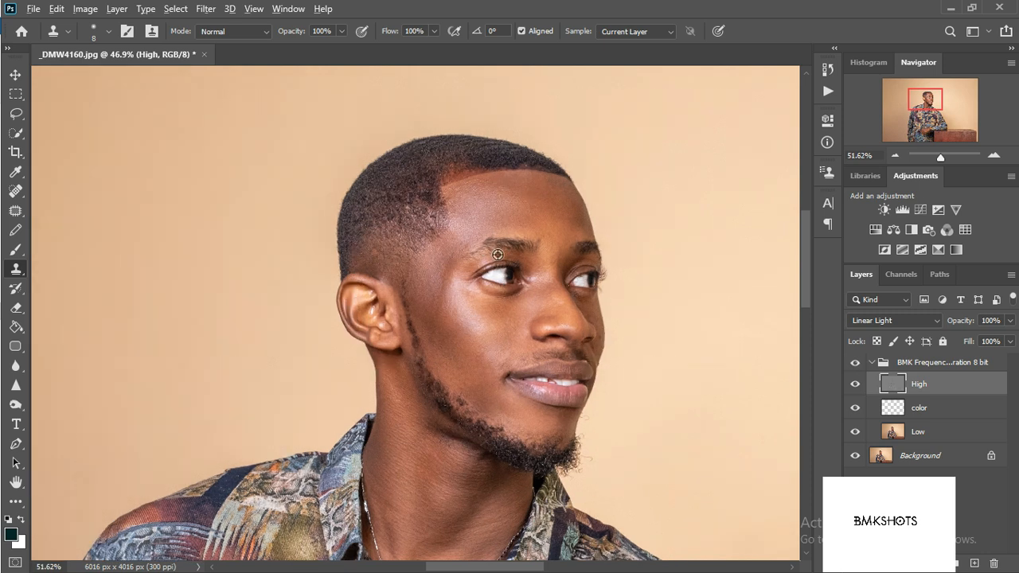
scroll(611, 464, up, 3)
scroll(621, 462, up, 3)
drag(635, 455, 619, 335)
scroll(621, 332, up, 1)
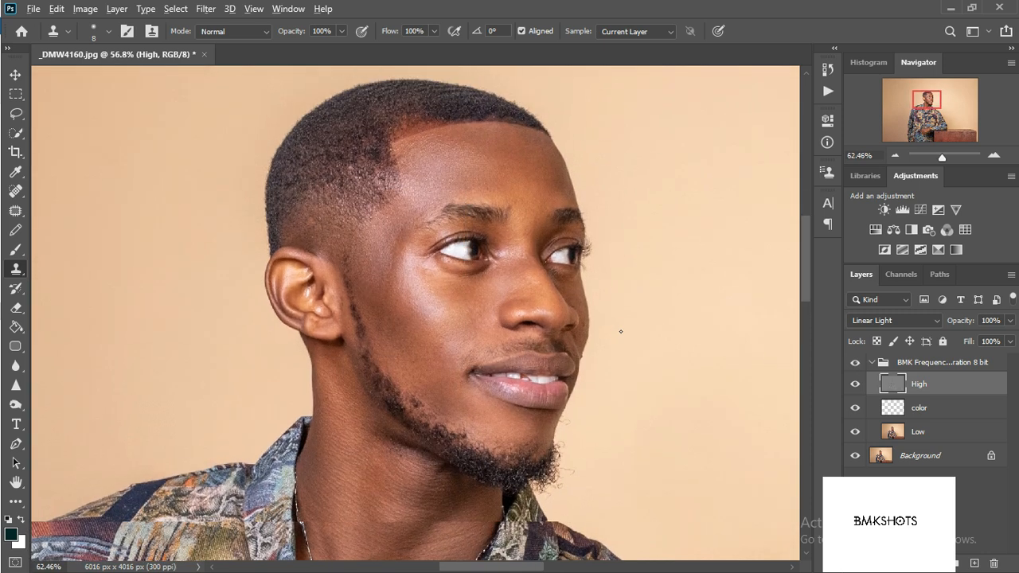
Compare the retouched face with the original by hiding and showing the frequency separation group.
click(854, 362)
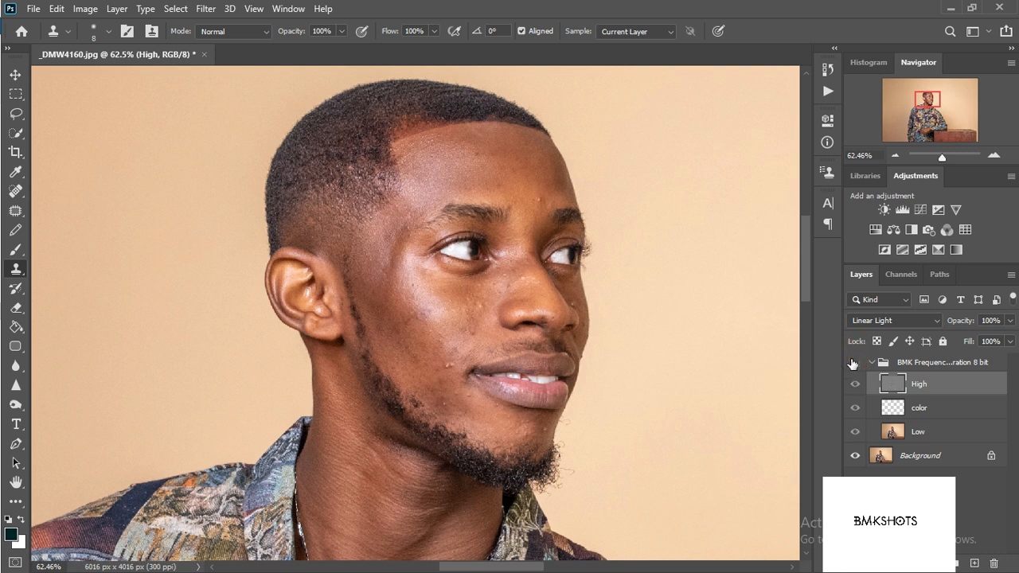
click(854, 363)
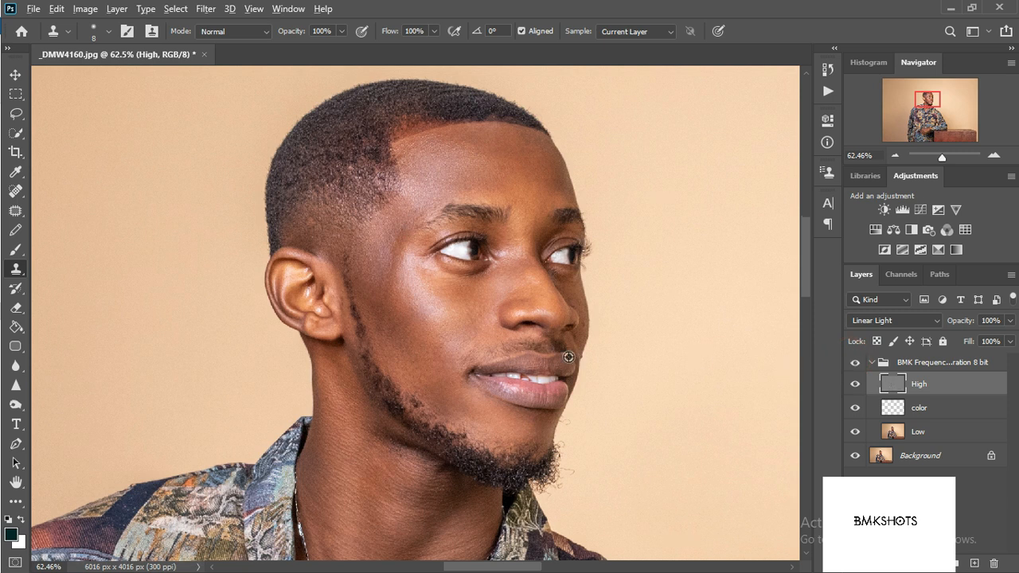
scroll(564, 358, up, 1)
scroll(689, 402, up, 2)
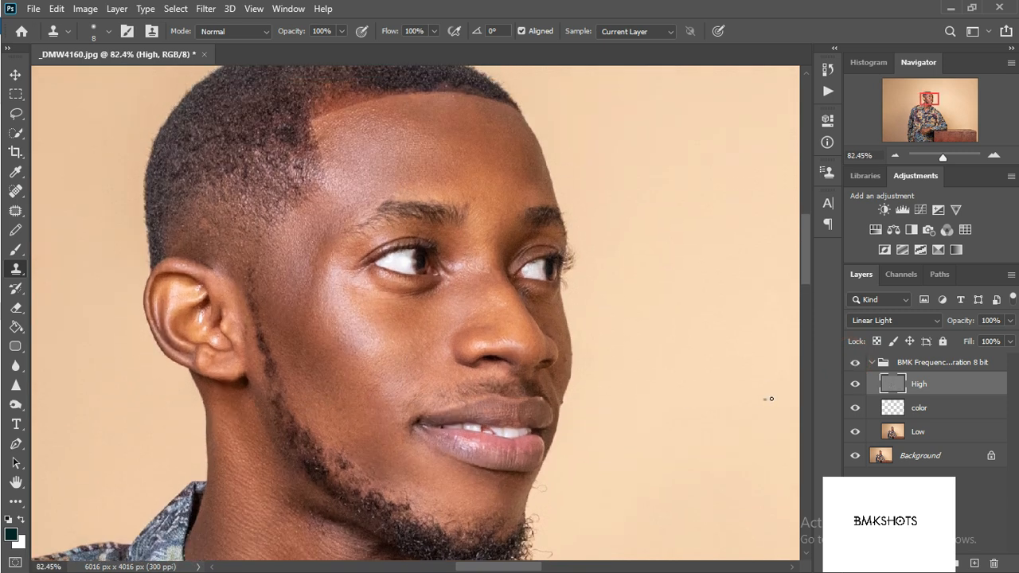
click(855, 363)
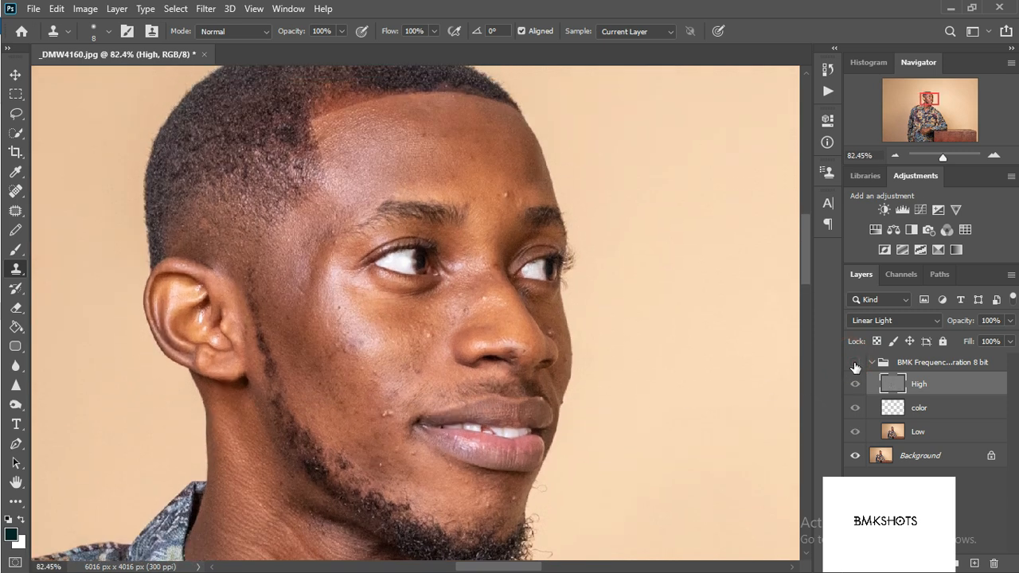
click(854, 363)
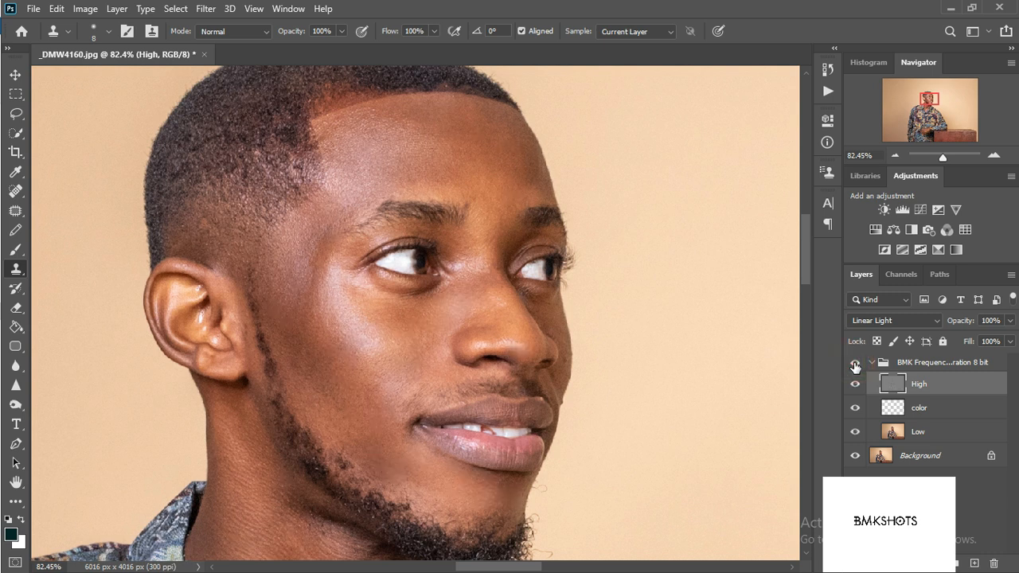
click(855, 363)
click(854, 364)
Clone out the dark marks on the far cheek beside the nostril on the High layer.
scroll(619, 364, up, 4)
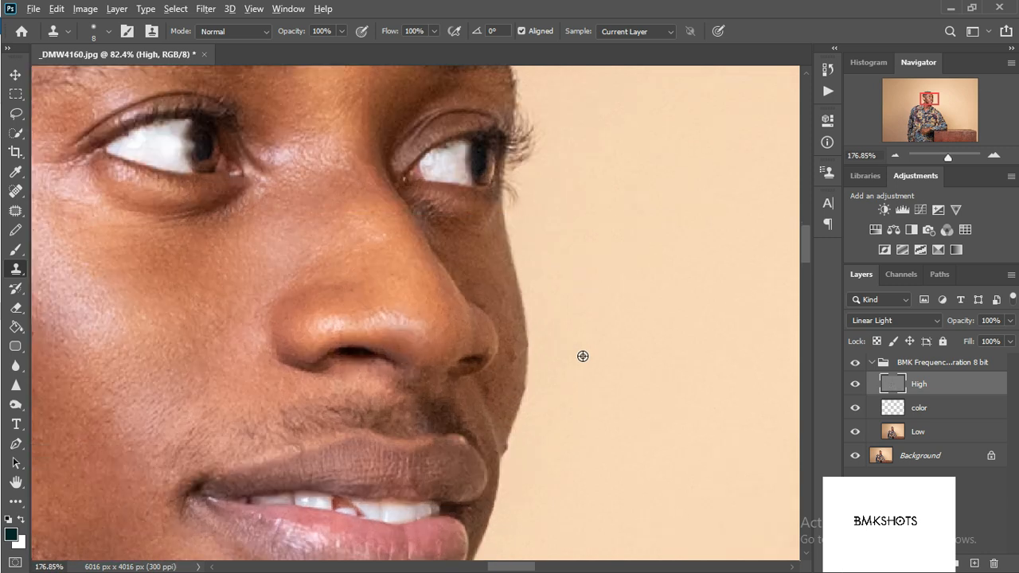
scroll(544, 405, up, 4)
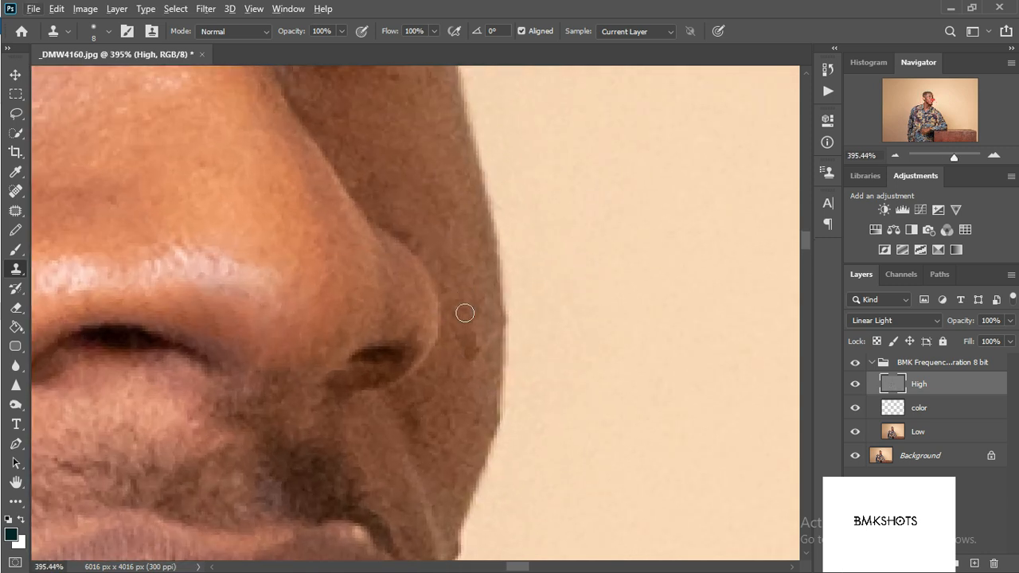
click(444, 409)
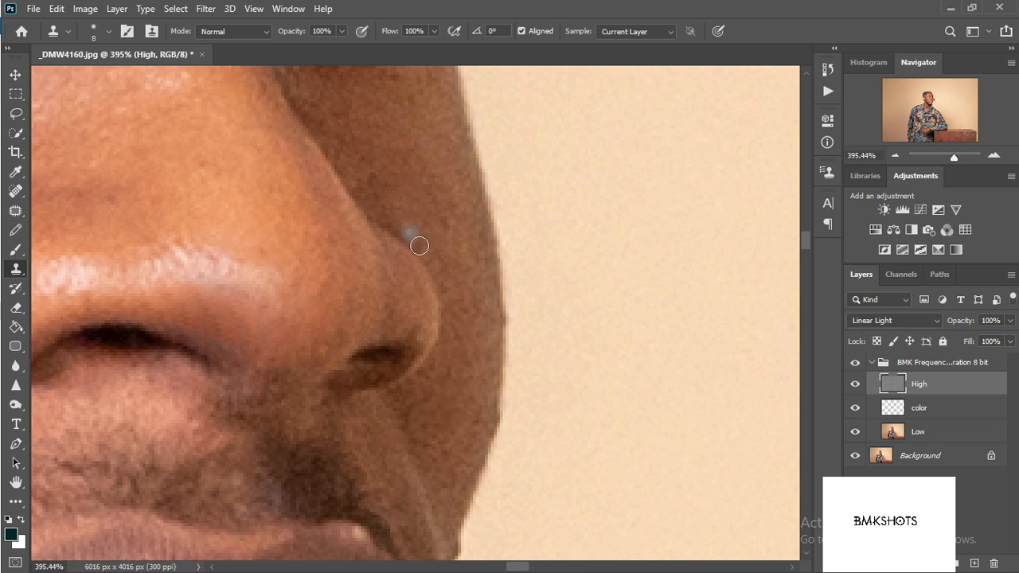
Clone out the small specks on the upper far cheek between the nose and the edge of the face.
scroll(462, 205, down, 8)
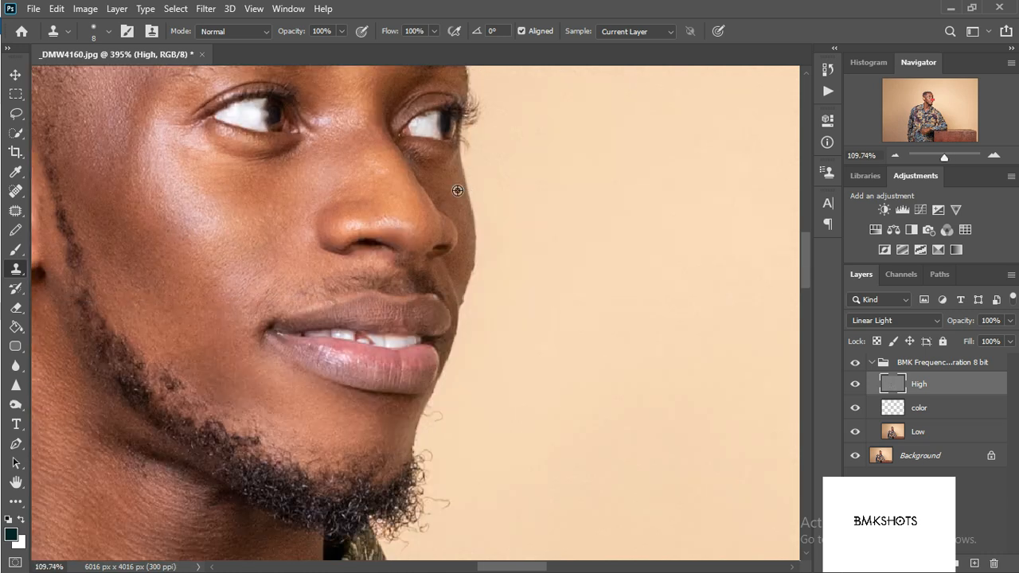
scroll(458, 191, down, 3)
scroll(452, 208, up, 4)
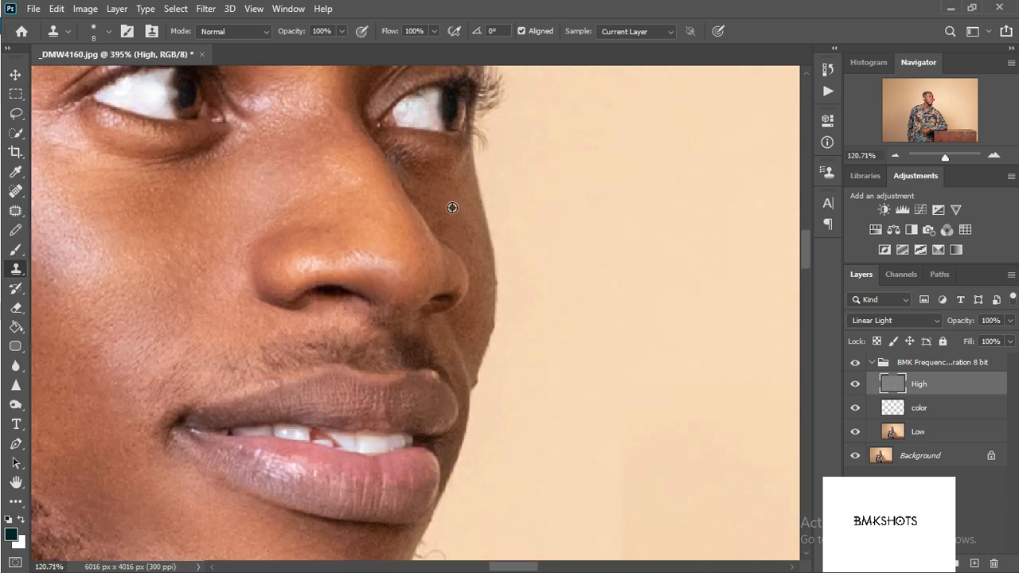
scroll(453, 208, up, 7)
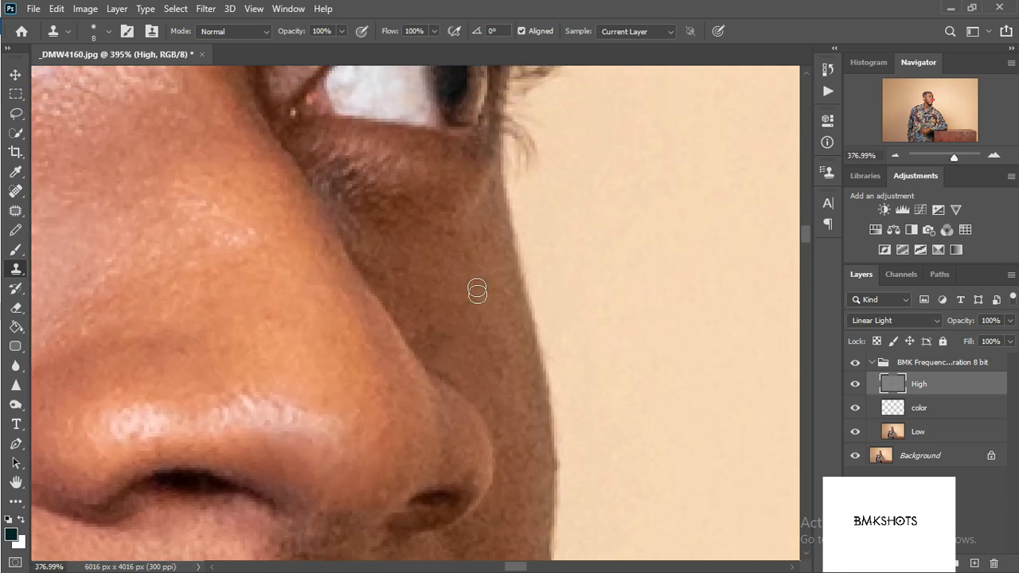
scroll(477, 291, up, 7)
drag(458, 414, 418, 159)
drag(425, 308, 394, 191)
alt+click(401, 151)
click(406, 227)
mouse_move(303, 318)
mouse_down()
mouse_move(324, 396)
mouse_move(295, 371)
mouse_move(289, 392)
mouse_move(330, 444)
mouse_up()
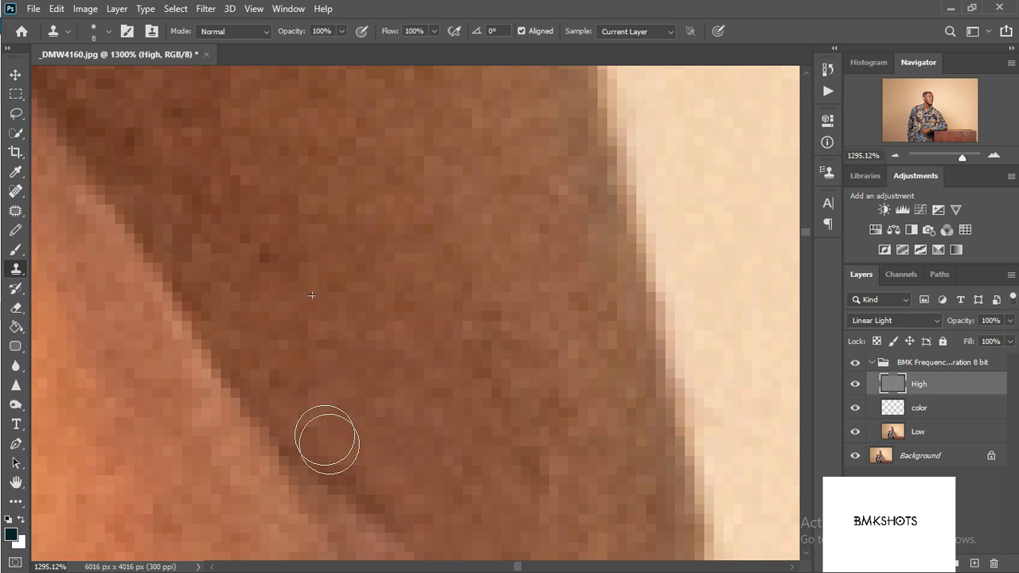
Blend the skin tones across the nearer cheek and forehead on the Low layer with the Mixer Brush.
scroll(425, 271, down, 5)
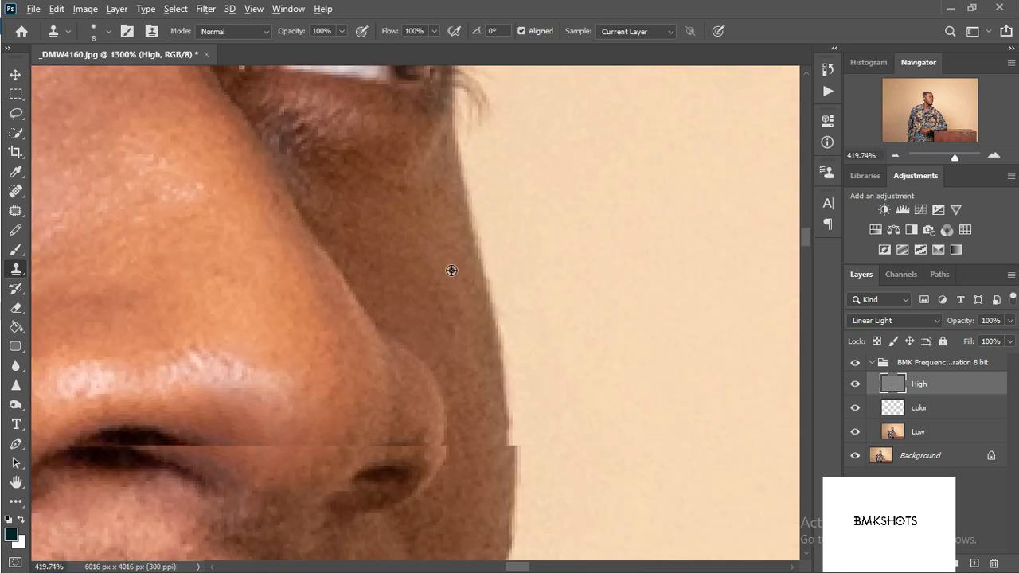
scroll(452, 271, down, 8)
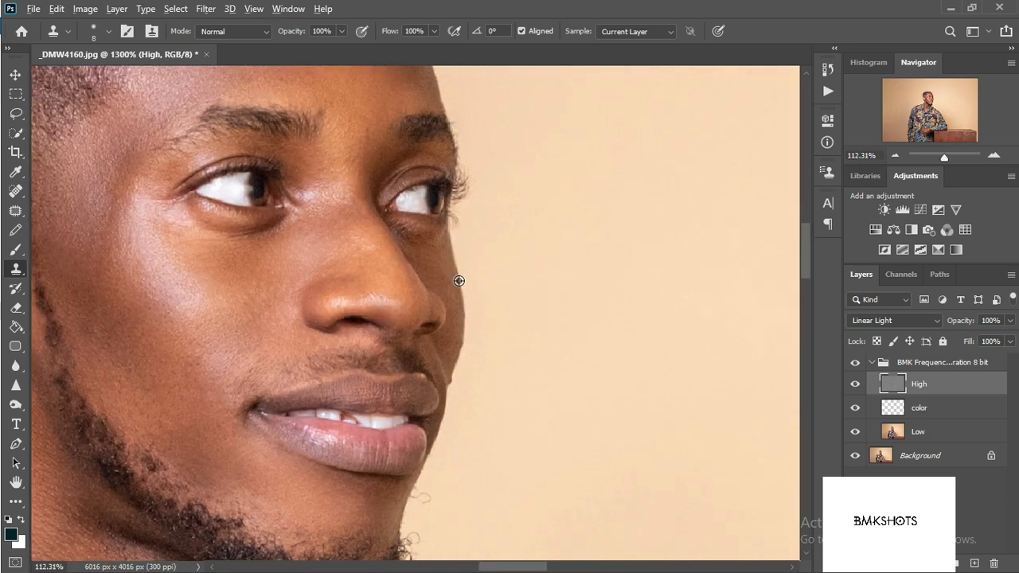
scroll(457, 280, down, 3)
scroll(560, 287, down, 3)
drag(434, 287, 619, 412)
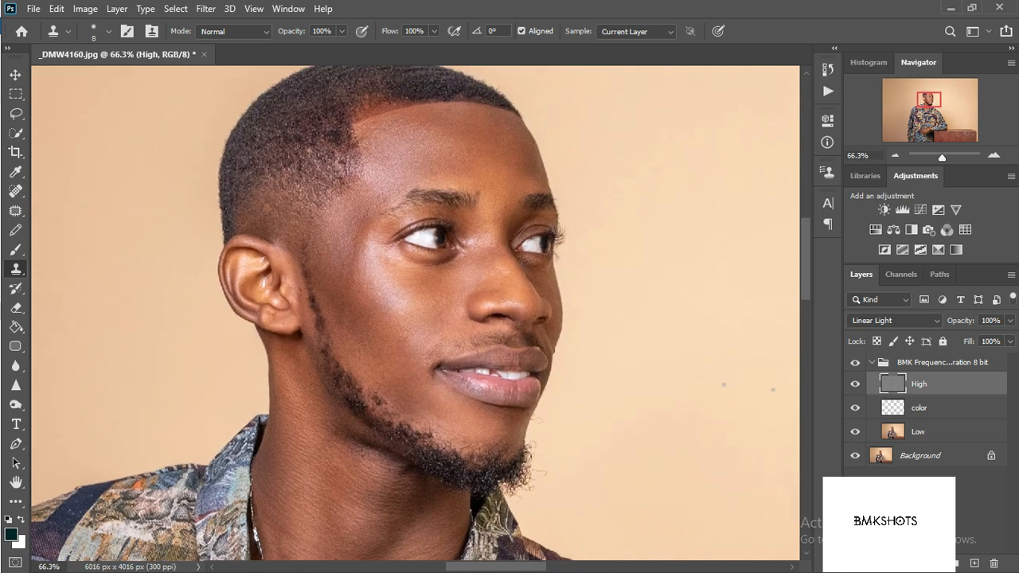
click(924, 430)
right_click(22, 253)
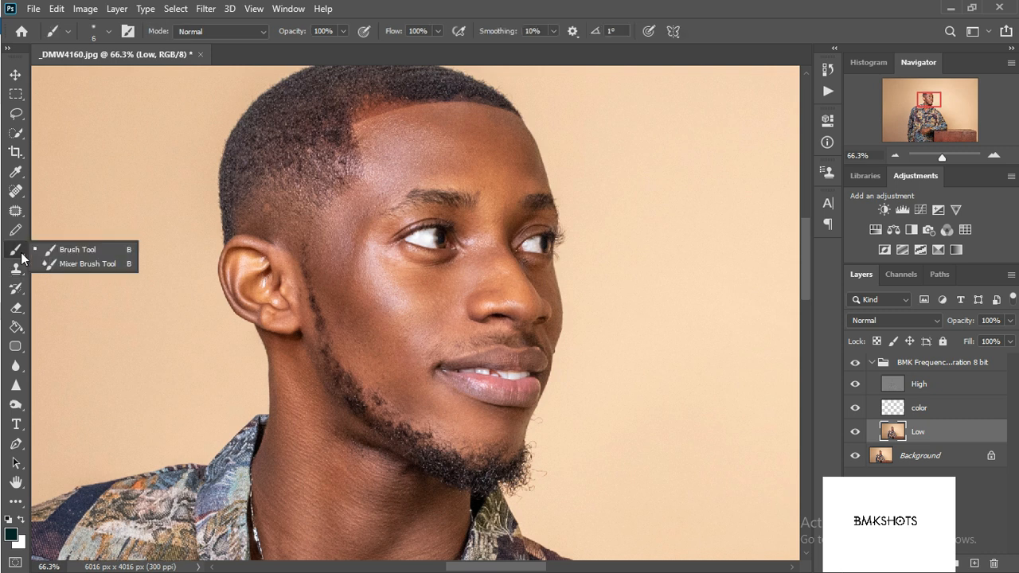
click(76, 248)
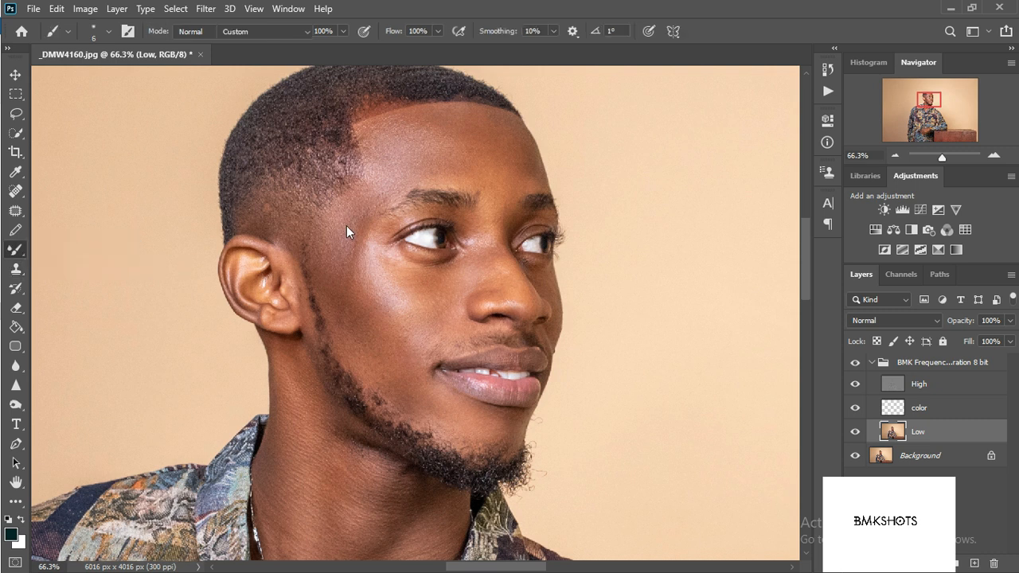
key(bracketleft)
key(bracketleft)
key(bracketleft)
key(bracketleft)
key(bracketleft)
key(bracketleft)
key(bracketleft)
key(bracketleft)
key(bracketleft)
key(bracketleft)
key(bracketleft)
key(bracketleft)
key(bracketleft)
key(bracketleft)
key(bracketleft)
mouse_move(355, 231)
mouse_down()
mouse_move(364, 297)
mouse_move(342, 290)
mouse_move(341, 266)
mouse_move(357, 342)
mouse_move(385, 358)
mouse_move(357, 342)
mouse_move(344, 271)
mouse_move(361, 330)
mouse_move(331, 312)
mouse_move(356, 321)
mouse_move(477, 424)
mouse_up()
mouse_move(345, 228)
mouse_down()
mouse_move(374, 172)
mouse_move(370, 125)
mouse_move(394, 146)
mouse_move(440, 138)
mouse_move(466, 174)
mouse_move(461, 142)
mouse_move(497, 185)
mouse_move(509, 163)
mouse_move(497, 132)
mouse_move(521, 183)
mouse_move(516, 168)
mouse_move(473, 151)
mouse_move(453, 175)
mouse_move(471, 179)
mouse_move(479, 201)
mouse_up()
Blend the tones along the nose on the Low layer, reducing the Mixer Brush to 100 and 70 pixels.
key(bracketleft)
key(bracketleft)
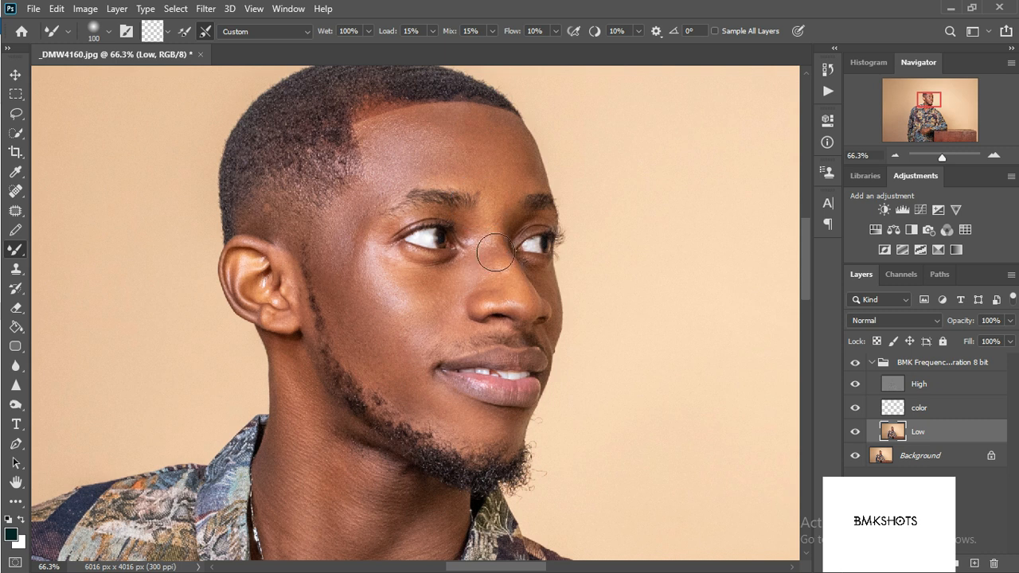
mouse_move(495, 247)
mouse_down()
mouse_move(483, 250)
mouse_move(504, 284)
mouse_up()
scroll(524, 321, up, 3)
key(bracketleft)
key(bracketleft)
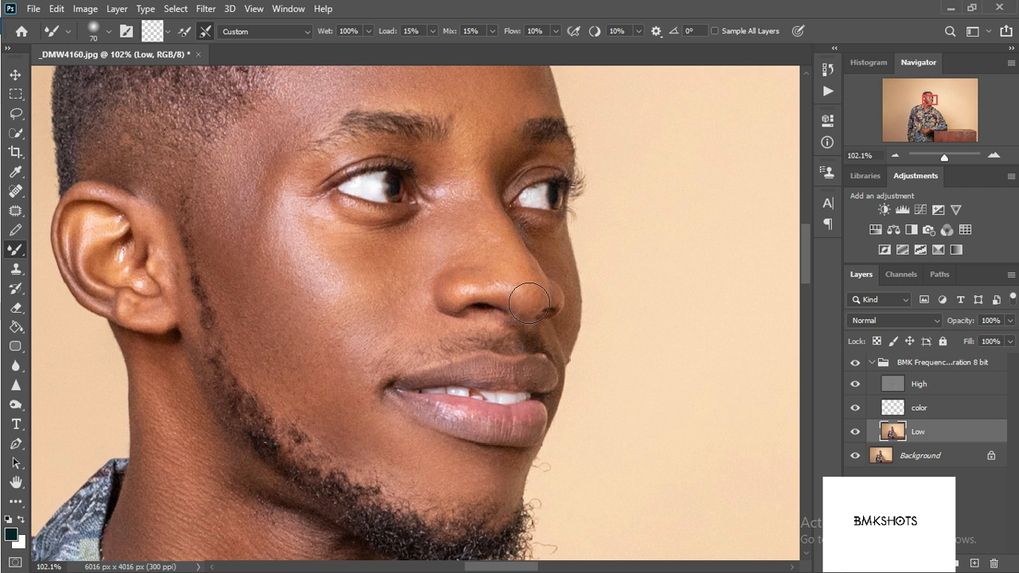
Blend the uneven tones on the neck on the Low layer with the Mixer Brush at 200 pixels.
scroll(404, 339, down, 2)
scroll(326, 376, down, 5)
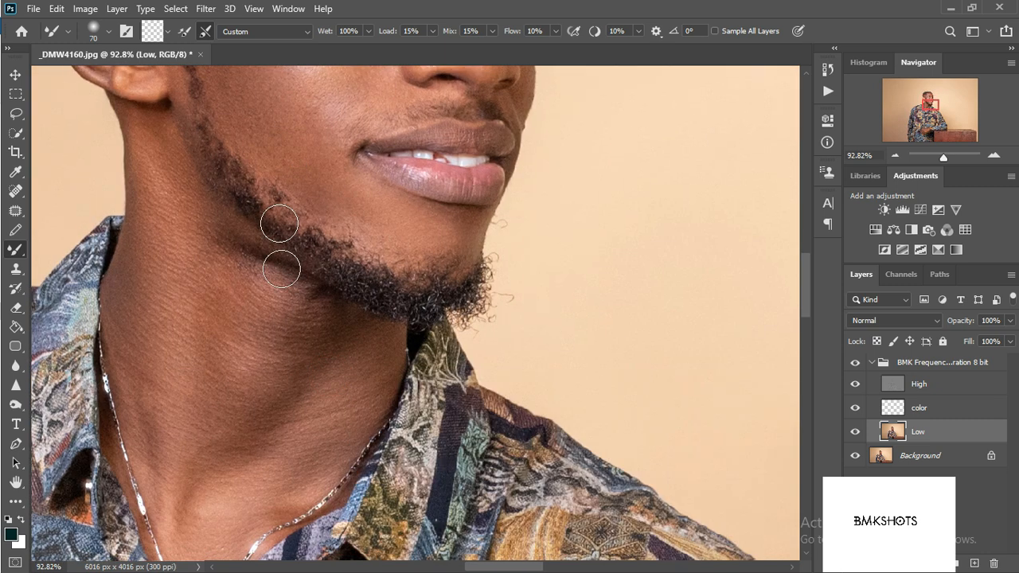
scroll(281, 283, down, 3)
key(bracketright)
key(bracketright)
key(bracketright)
key(bracketright)
key(bracketright)
key(bracketright)
key(bracketright)
mouse_move(207, 339)
mouse_down()
mouse_move(208, 184)
mouse_move(231, 347)
mouse_up()
mouse_move(245, 305)
mouse_down()
mouse_move(229, 394)
mouse_move(274, 393)
mouse_move(270, 371)
mouse_move(219, 344)
mouse_move(217, 376)
mouse_move(234, 405)
mouse_move(221, 389)
mouse_up()
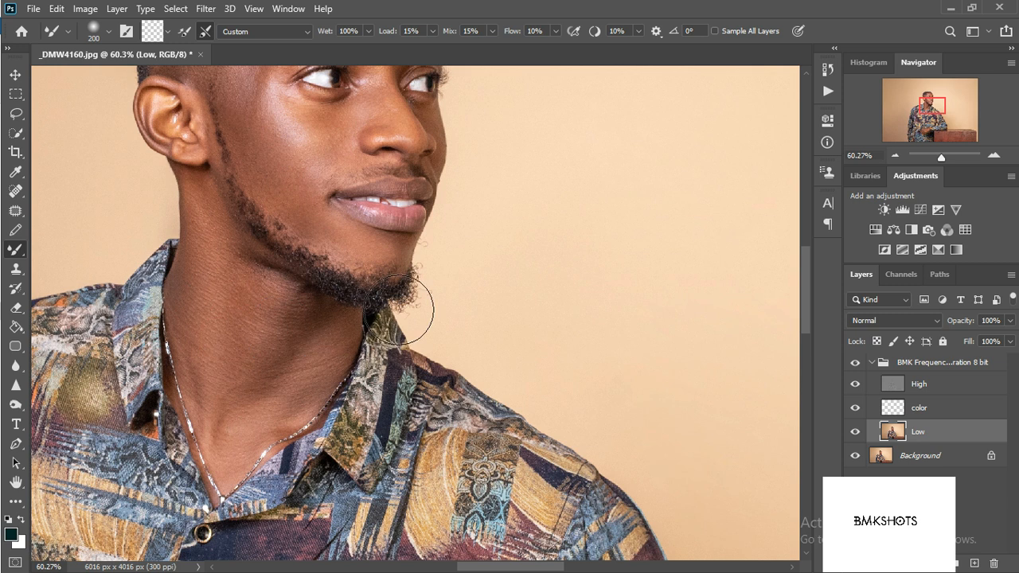
Review the whole portrait and face, comparing the retouch with the original by hiding and showing the frequency separation group.
drag(549, 214, 526, 339)
mouse_move(328, 335)
mouse_down()
mouse_move(247, 283)
mouse_move(291, 346)
mouse_move(247, 260)
mouse_move(293, 348)
mouse_move(352, 349)
mouse_move(372, 327)
mouse_up()
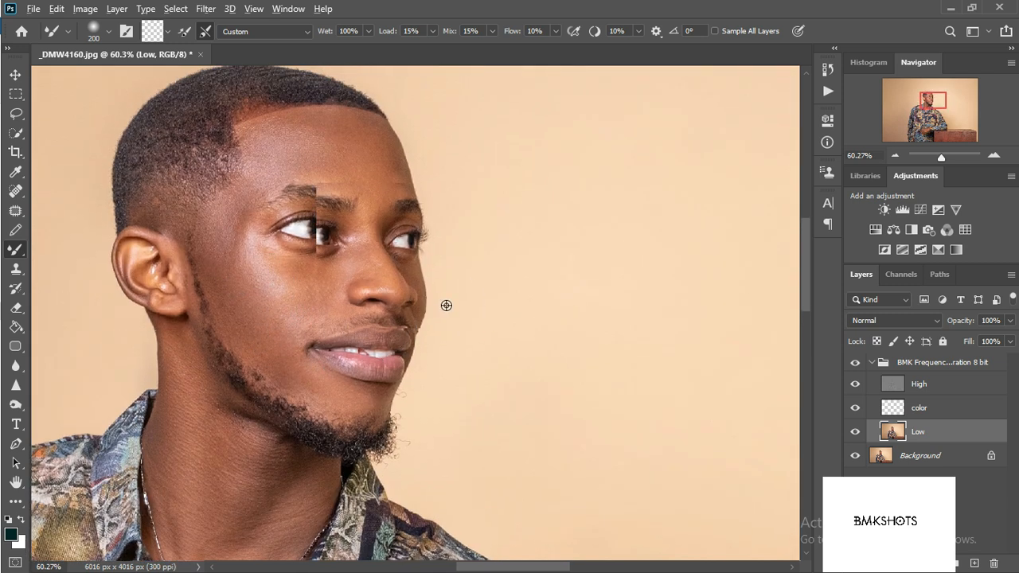
scroll(446, 302, down, 4)
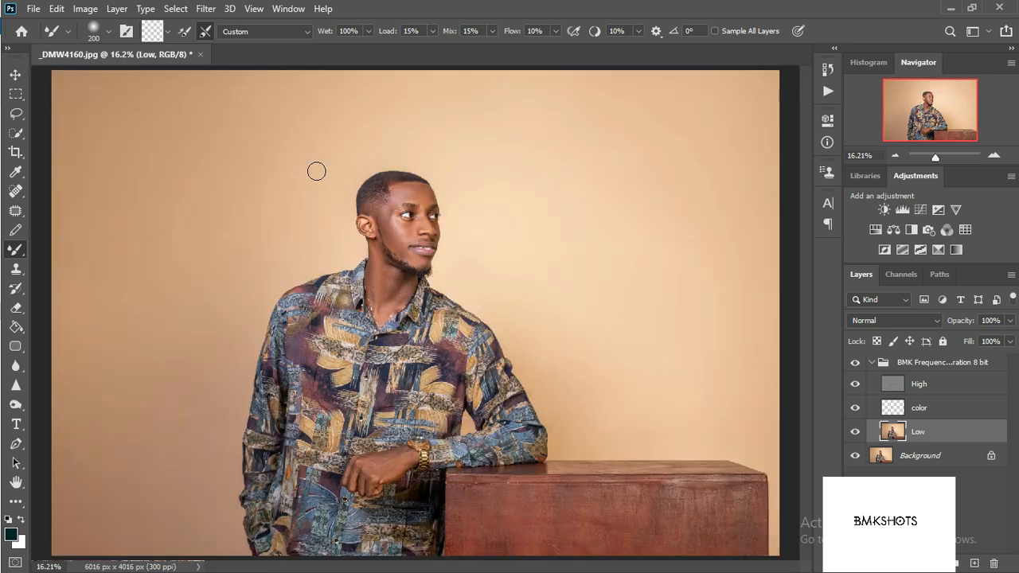
scroll(402, 207, up, 3)
scroll(488, 227, up, 4)
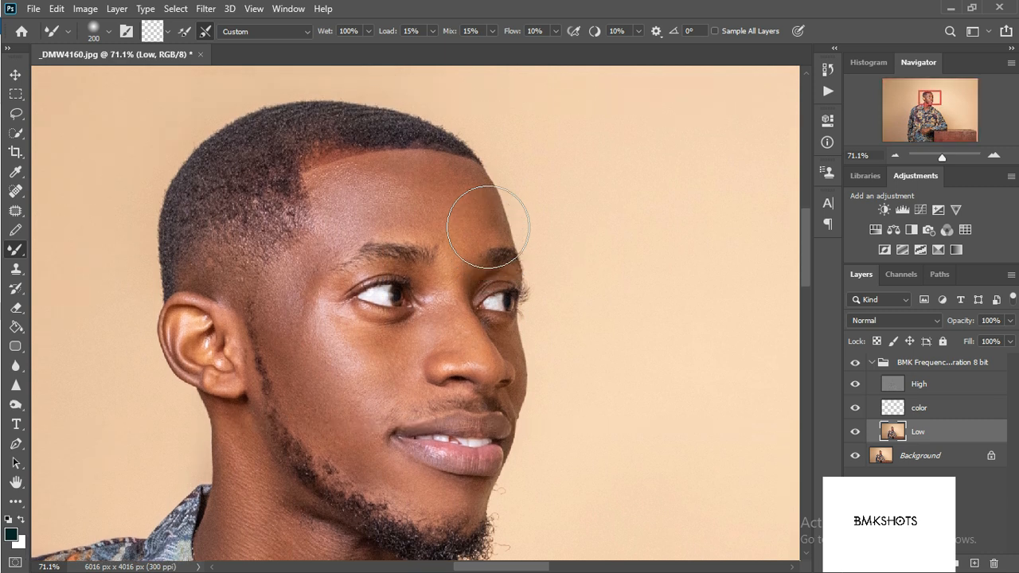
scroll(375, 175, down, 2)
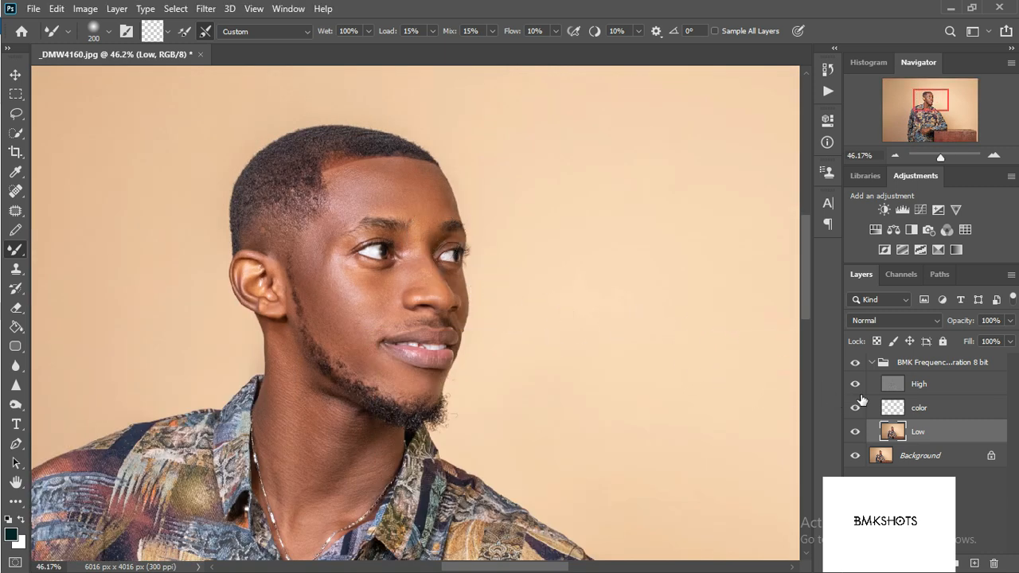
click(854, 365)
click(854, 367)
click(854, 365)
click(854, 364)
Clone out the light specks on the upper lip and along its edge on the High layer with the Clone Stamp.
click(912, 385)
scroll(493, 319, up, 5)
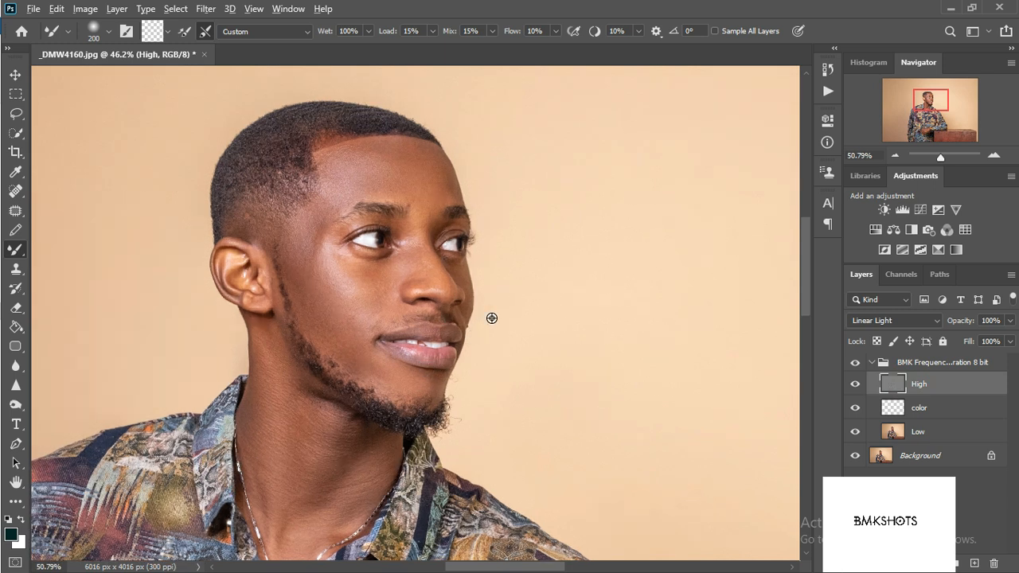
scroll(492, 319, up, 5)
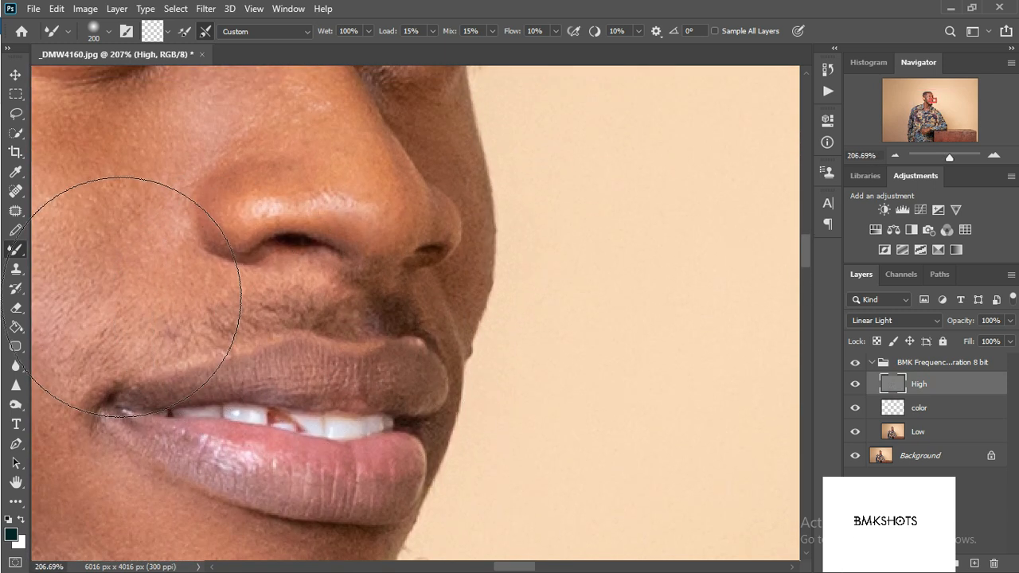
click(19, 271)
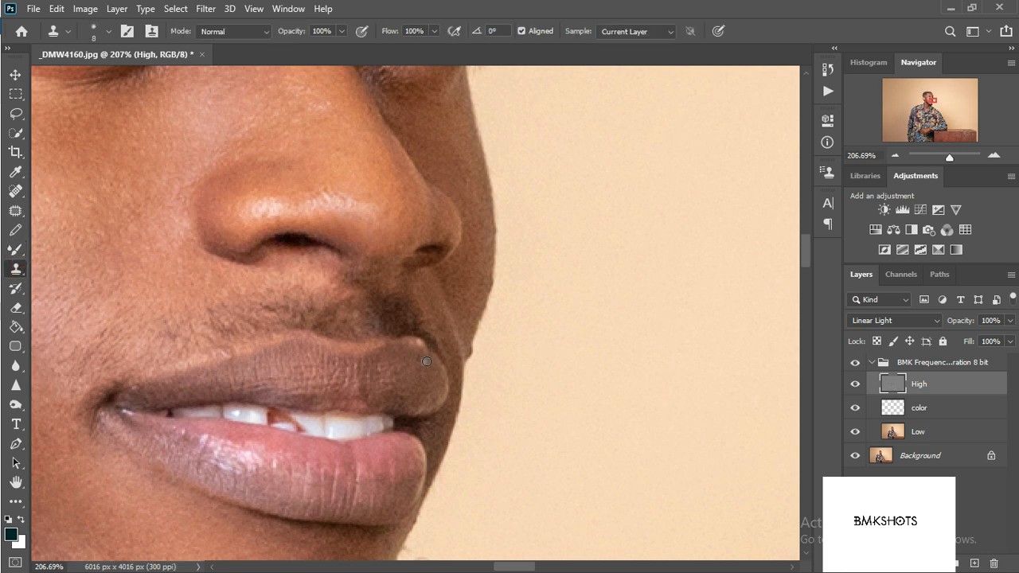
scroll(409, 357, up, 4)
mouse_move(421, 339)
mouse_down()
mouse_move(394, 330)
mouse_move(400, 362)
mouse_up()
click(405, 353)
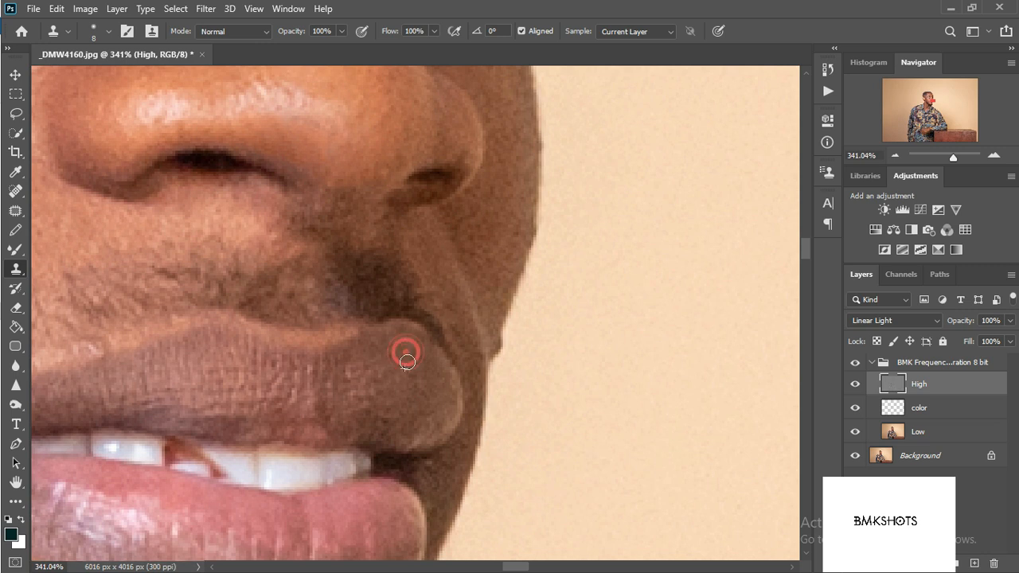
drag(116, 339, 93, 344)
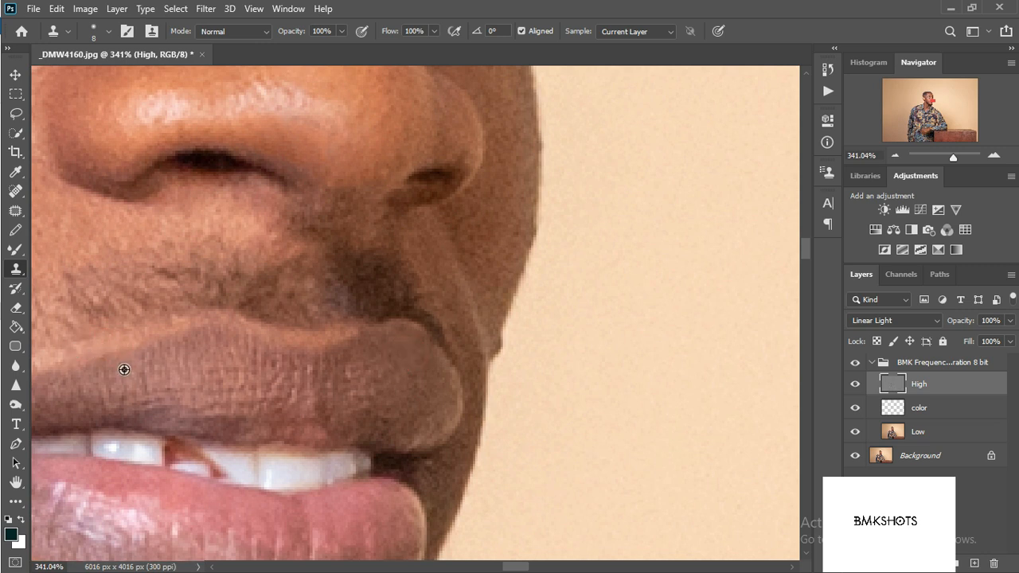
click(120, 371)
Flatten the frequency separation group and the Background into a single layer.
scroll(296, 387, down, 12)
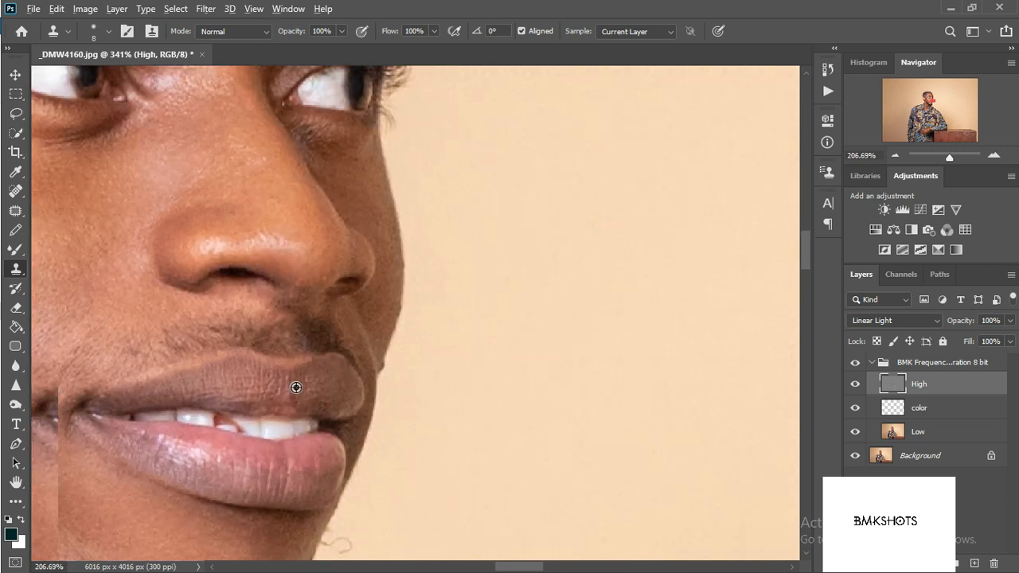
scroll(297, 387, down, 4)
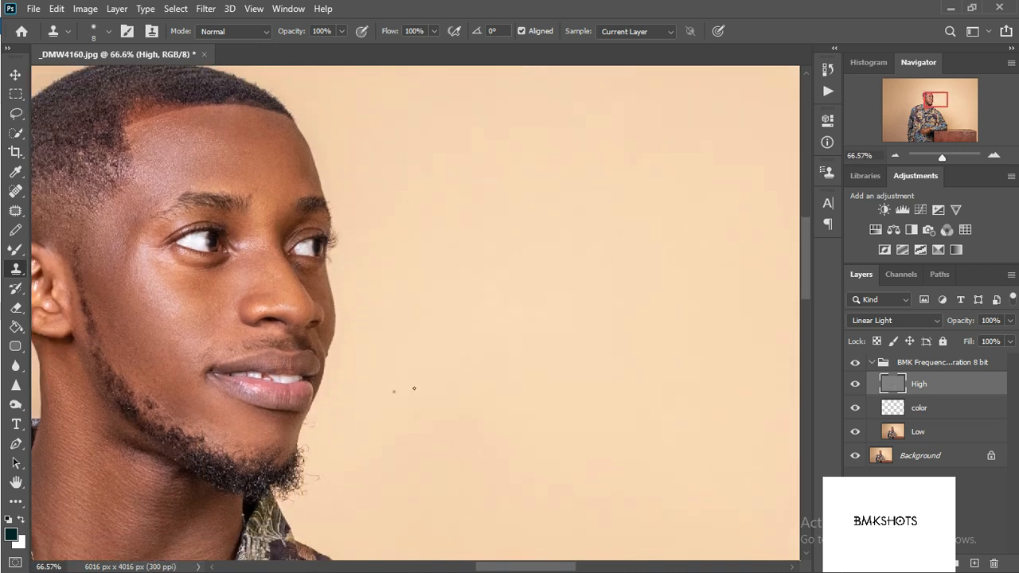
scroll(653, 380, down, 3)
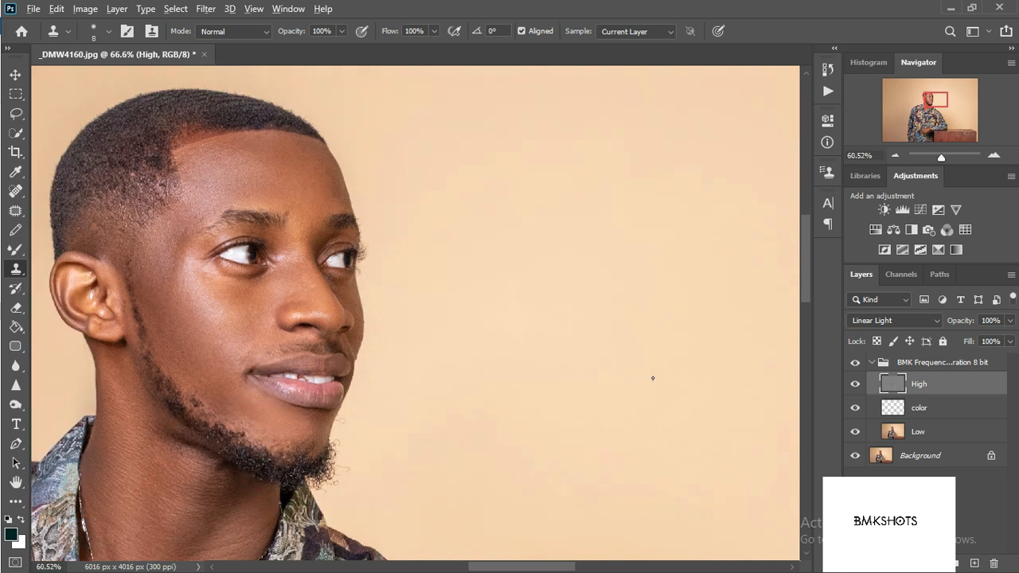
right_click(951, 456)
click(949, 411)
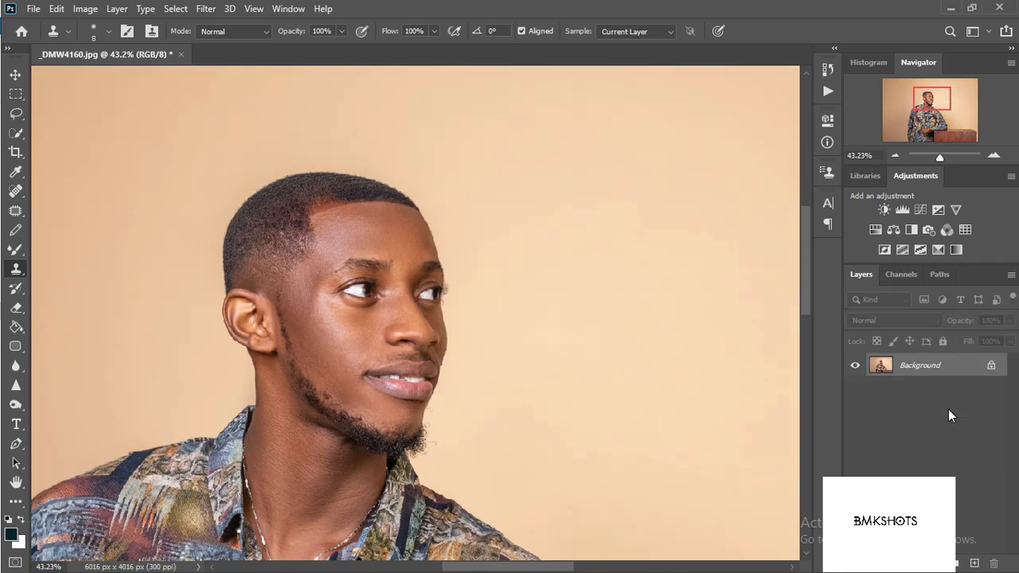
scroll(505, 426, up, 1)
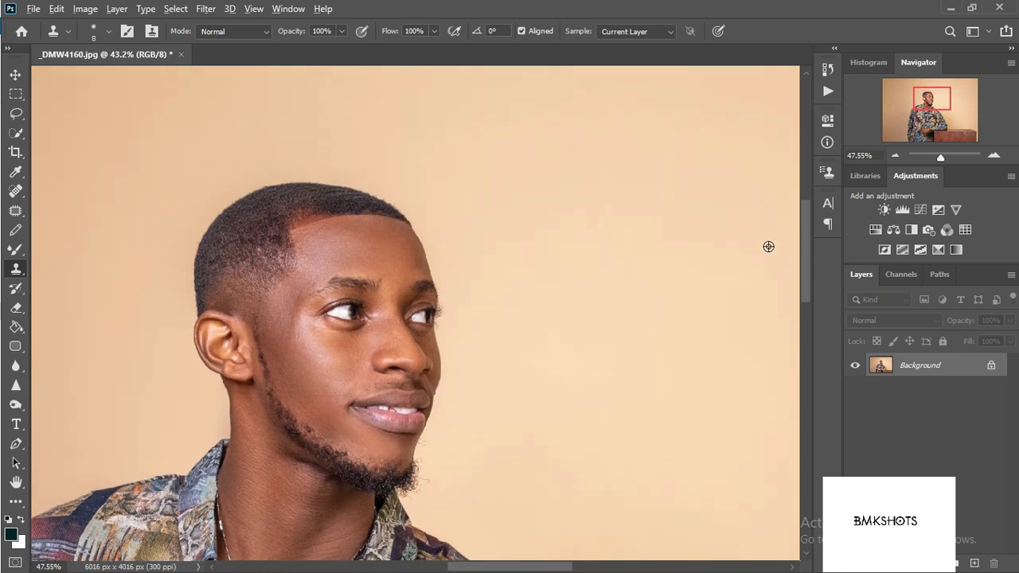
Add a Levels adjustment layer above the Background with the black input at 7 and the white input at 247.
click(906, 214)
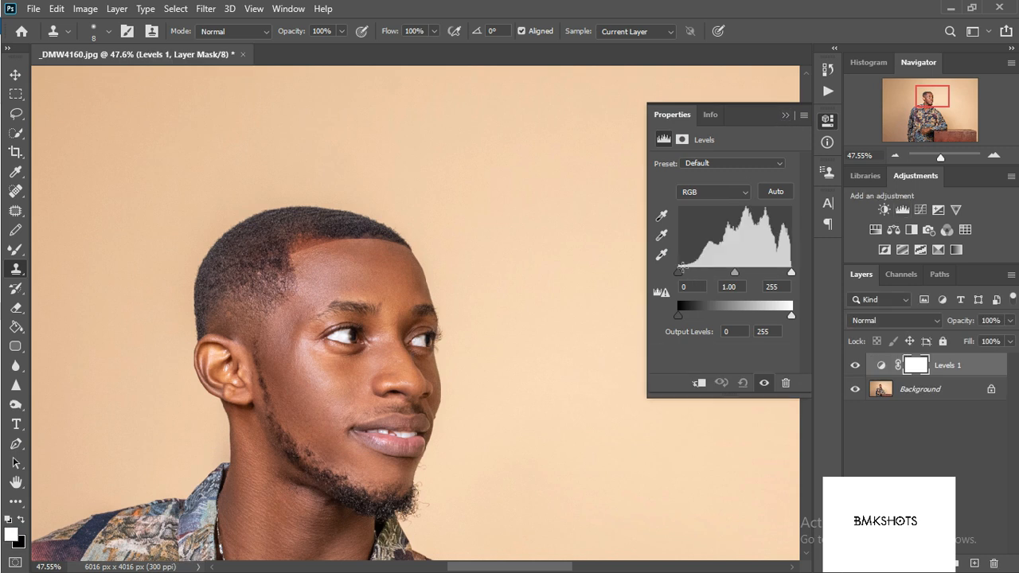
drag(680, 273, 682, 276)
drag(788, 273, 785, 274)
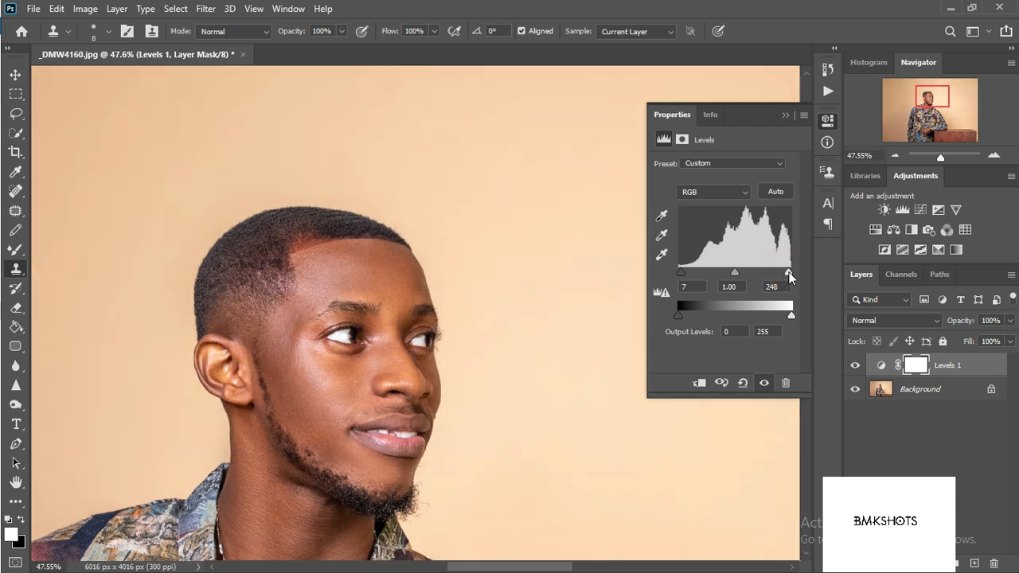
Compare the portrait with and without the Levels adjustment, both on the whole picture and close up on the face.
click(855, 366)
click(855, 366)
key(ctrl+0)
click(855, 365)
click(855, 366)
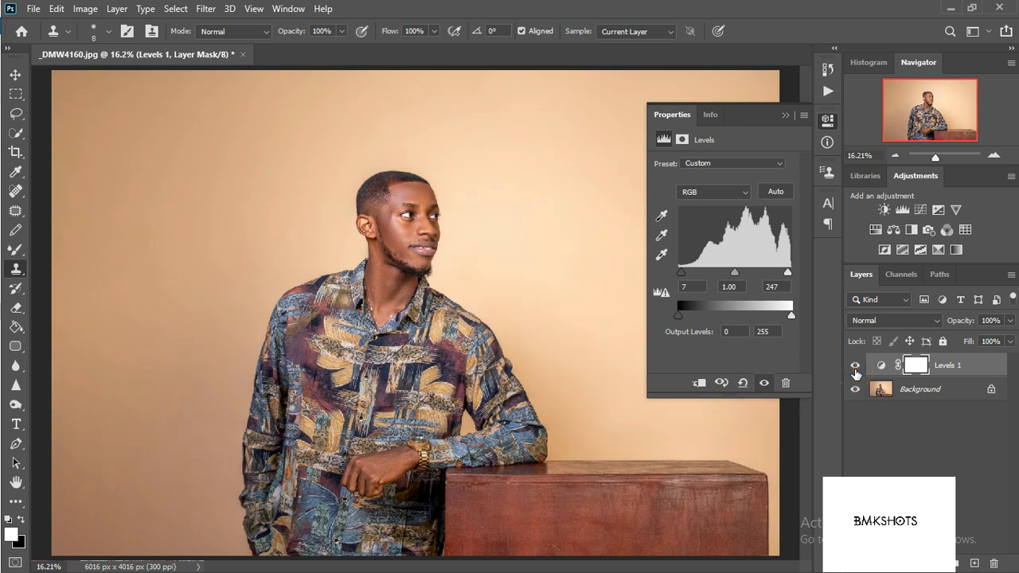
click(855, 368)
click(855, 368)
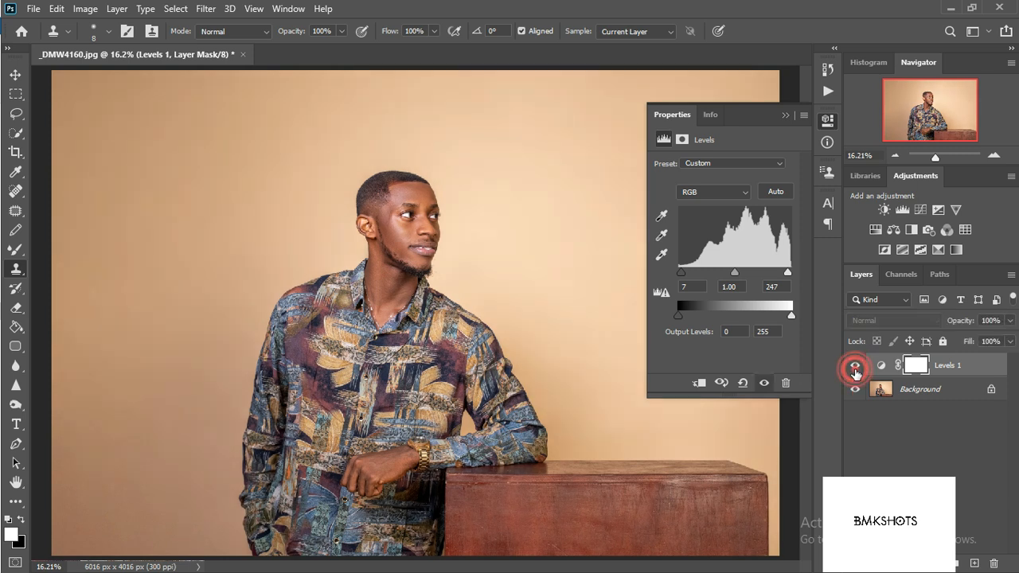
click(785, 114)
drag(936, 156, 942, 157)
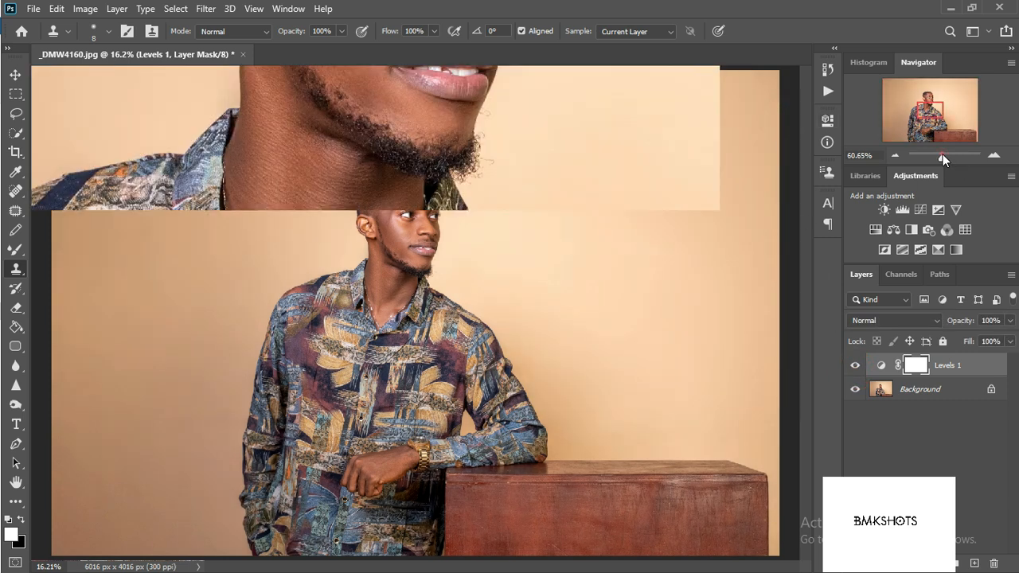
drag(933, 115, 934, 104)
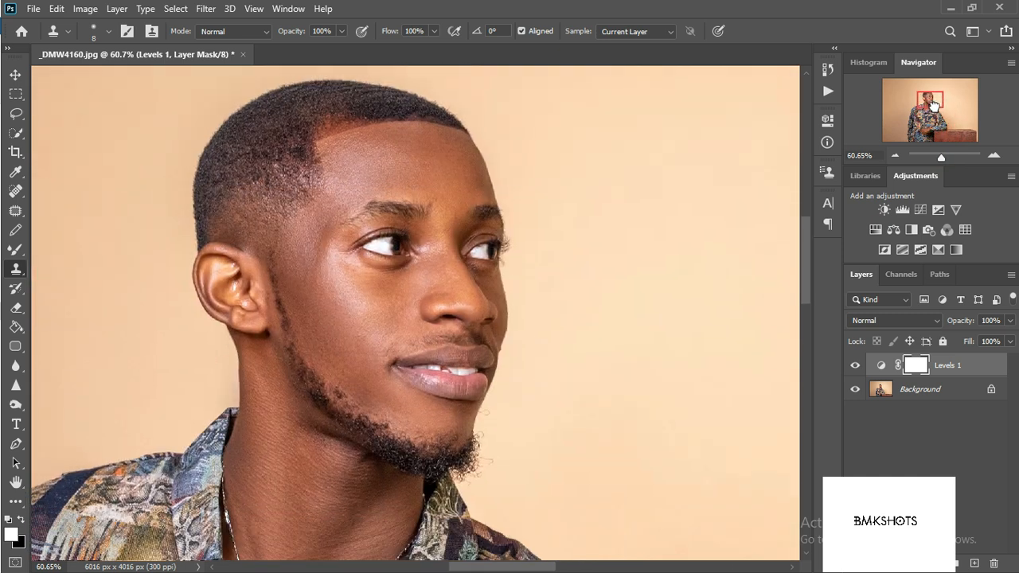
click(855, 365)
click(855, 365)
click(856, 367)
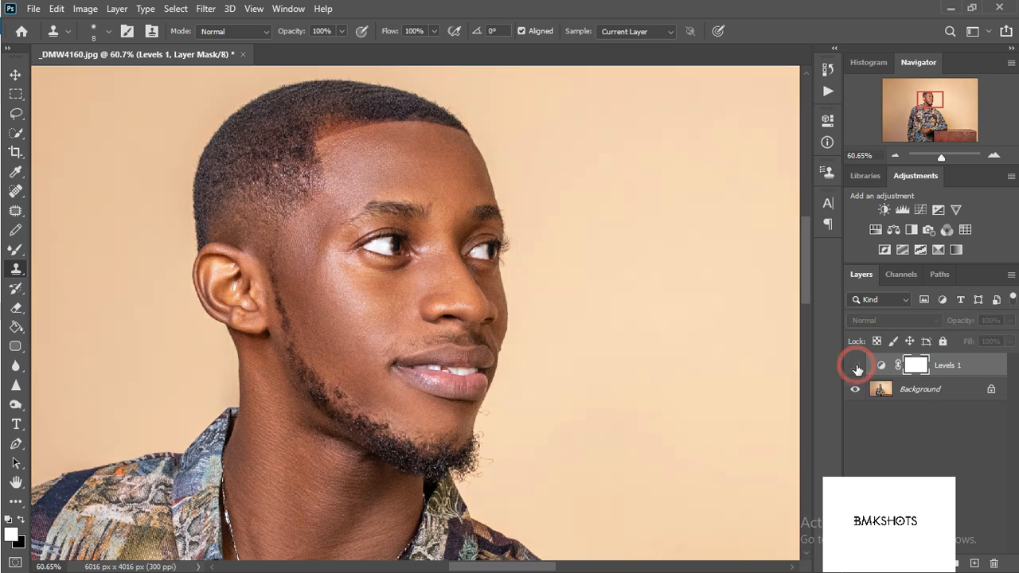
click(856, 367)
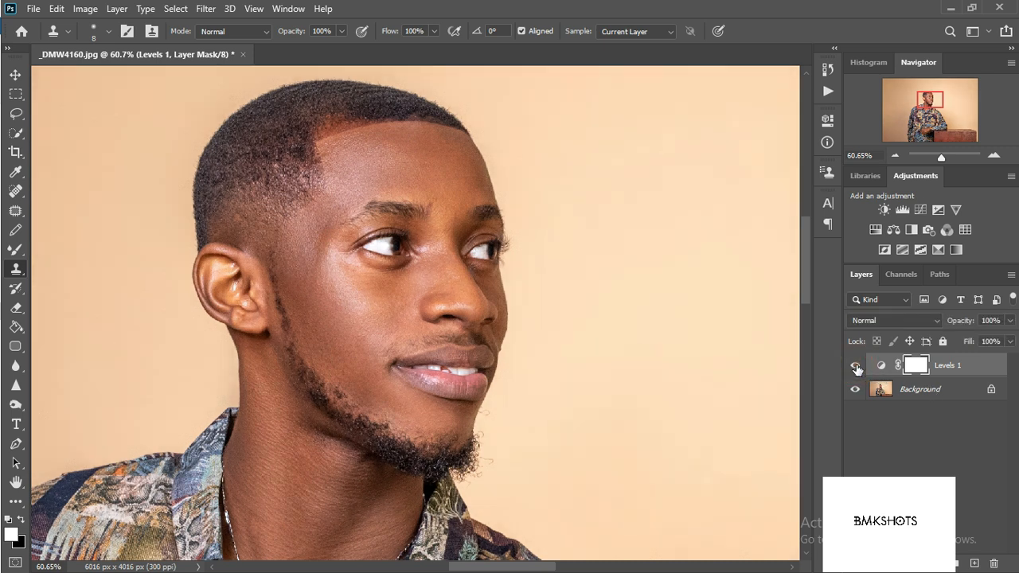
key(ctrl+0)
Set the Levels adjustment's black input to 18 and white input to 245, comparing the whole portrait with it hidden and shown.
click(877, 364)
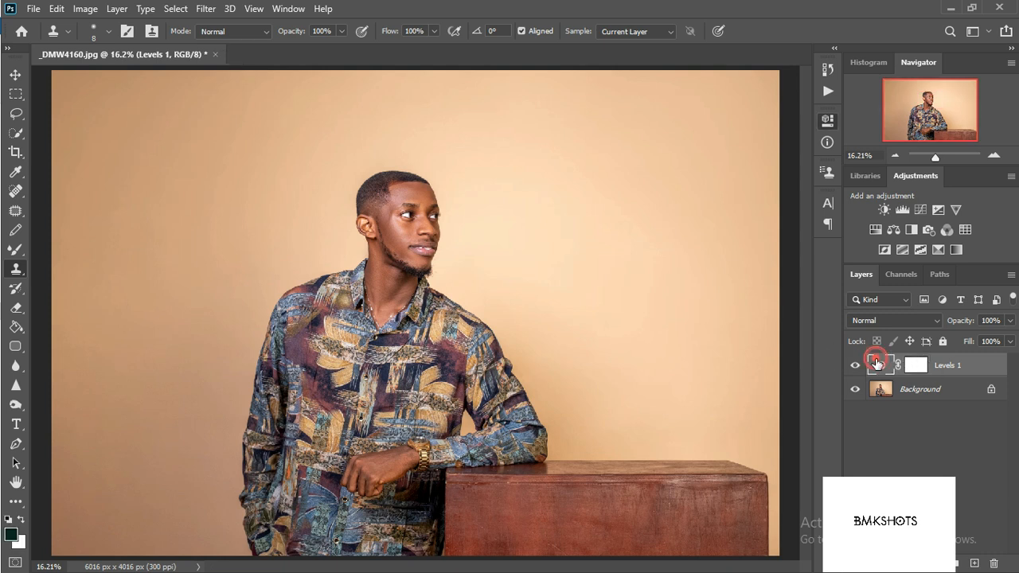
click(877, 364)
click(682, 272)
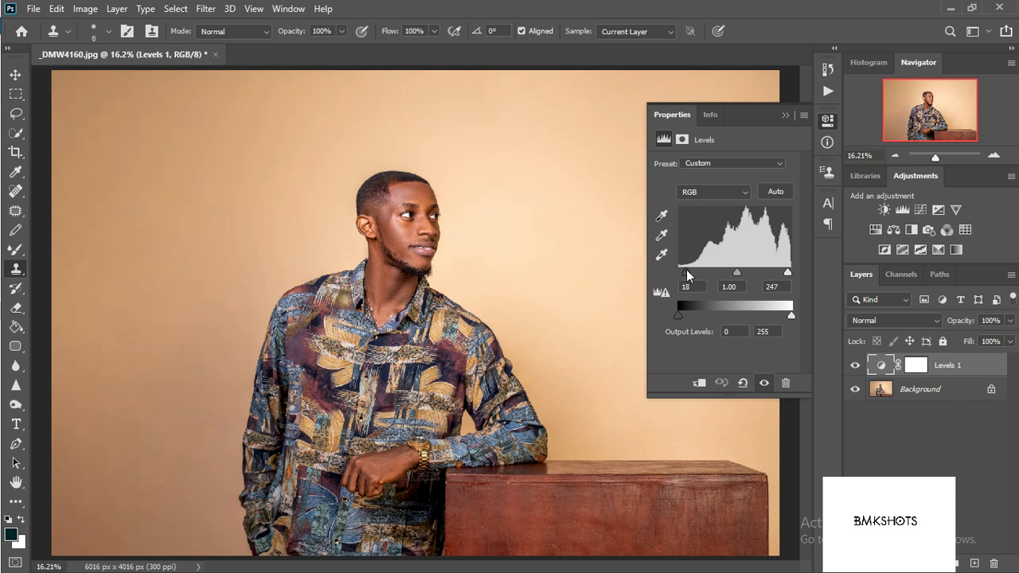
drag(786, 274, 789, 272)
click(854, 365)
click(855, 365)
Set the Levels black input to 20, checking the effect on the face with the adjustment hidden and shown.
drag(934, 157, 943, 158)
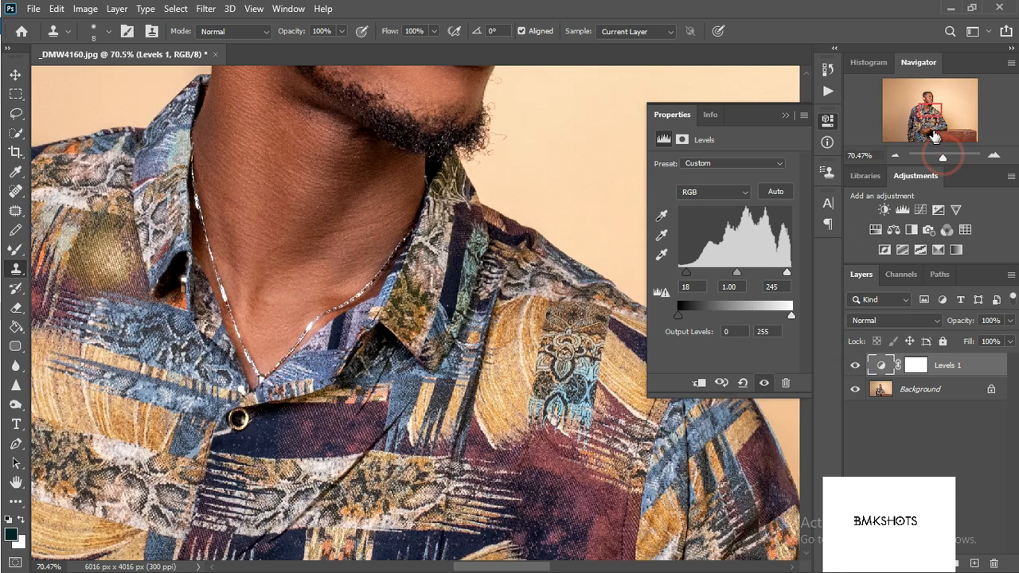
drag(929, 103, 929, 94)
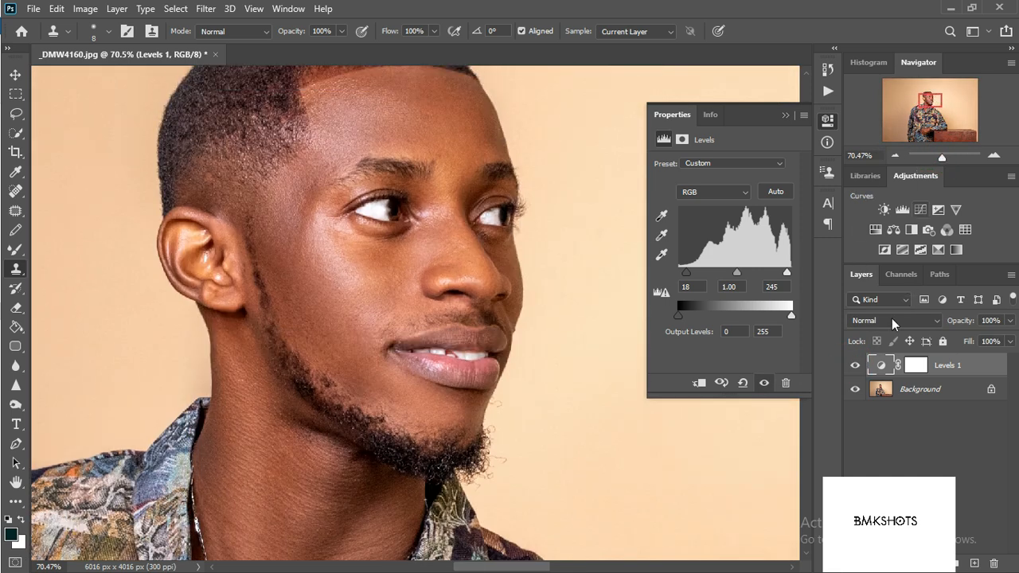
click(854, 366)
click(855, 366)
text(20)
click(857, 366)
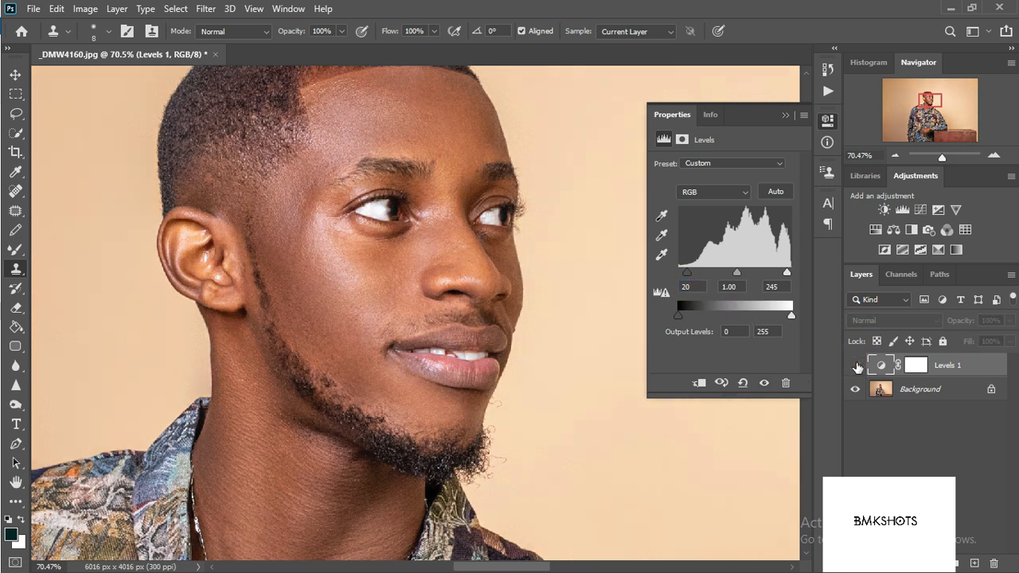
click(856, 365)
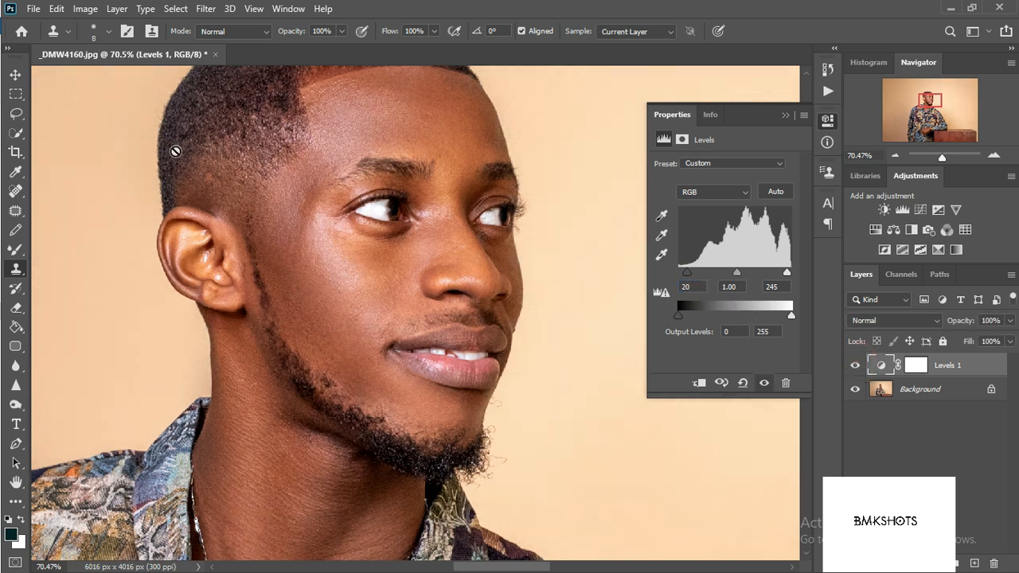
Compare the whole portrait with the Levels adjustment hidden and shown, and flatten the image into the Background.
click(16, 113)
click(296, 209)
scroll(284, 290, down, 6)
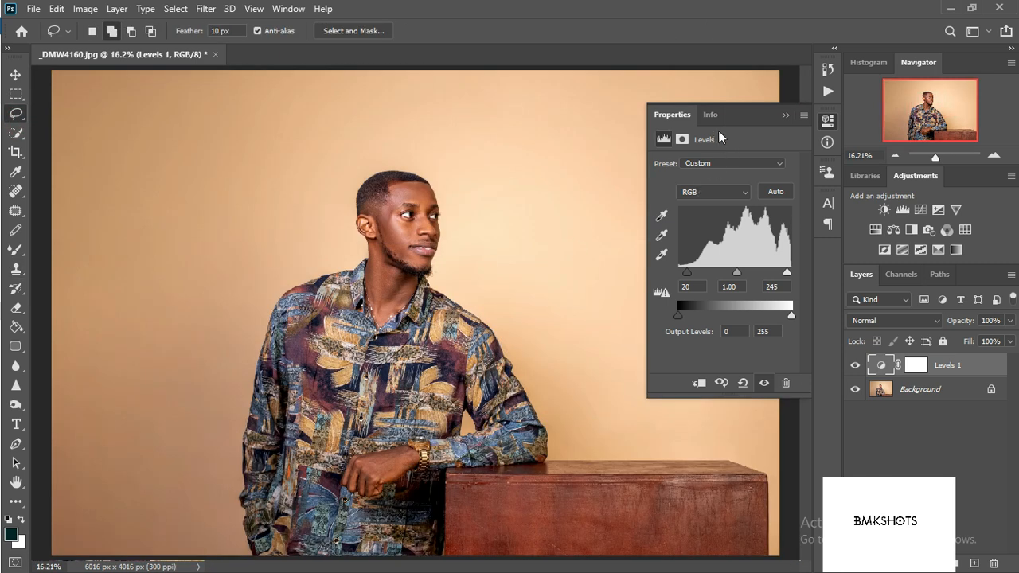
click(785, 114)
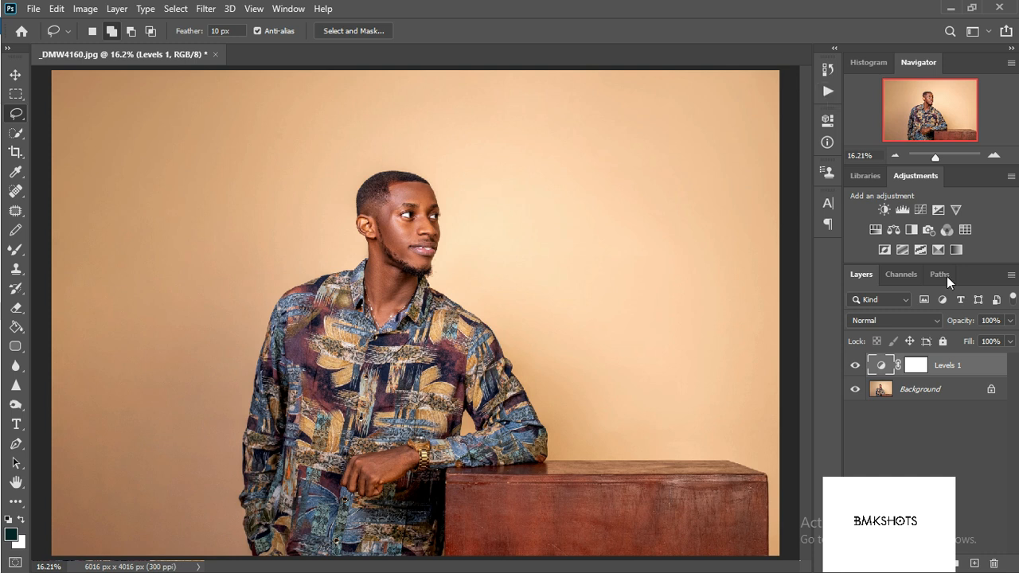
click(856, 366)
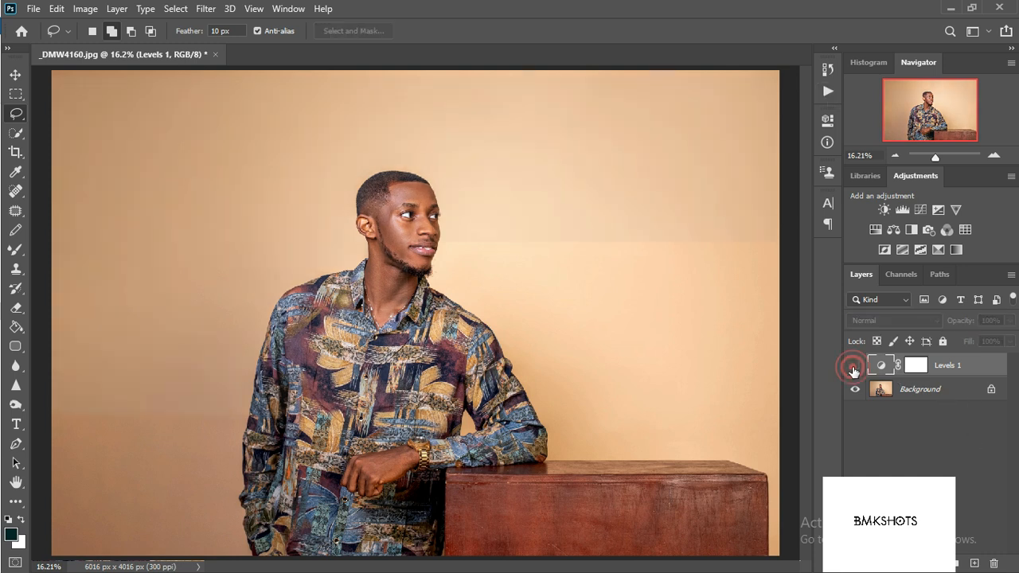
click(855, 365)
right_click(926, 387)
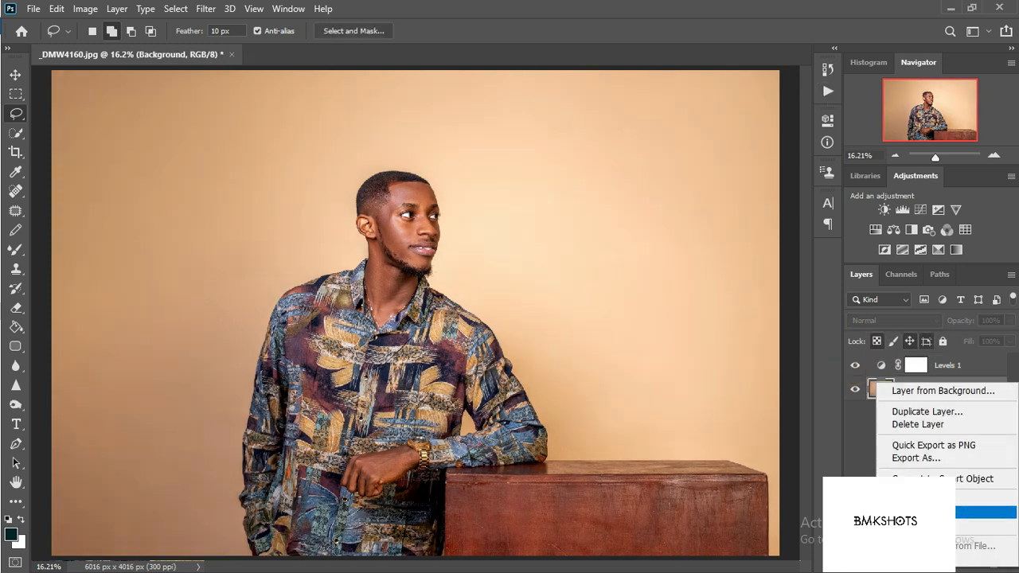
click(896, 423)
Run the recorded action that places the bmkshots logo on the portrait.
click(833, 96)
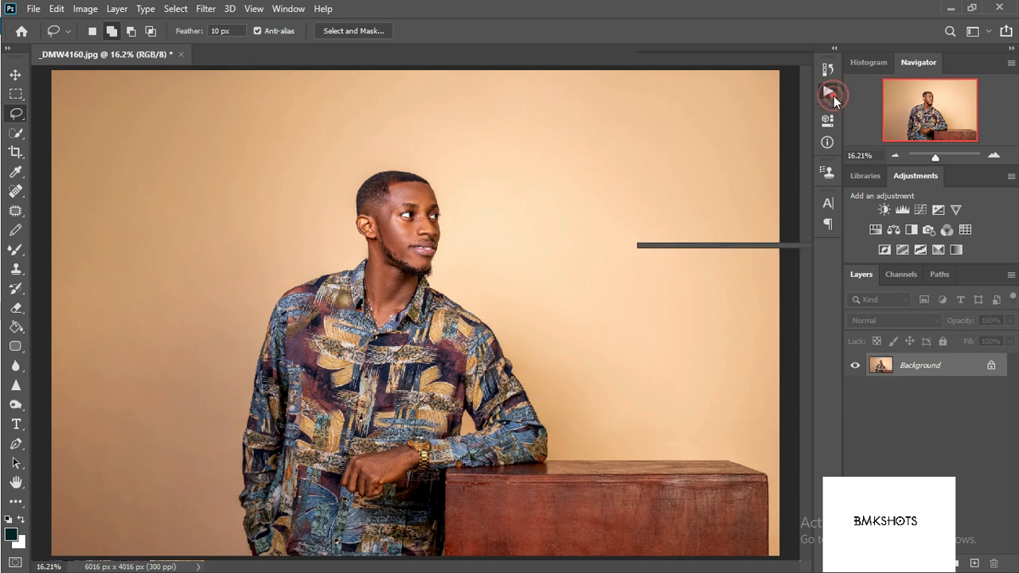
click(685, 134)
click(785, 66)
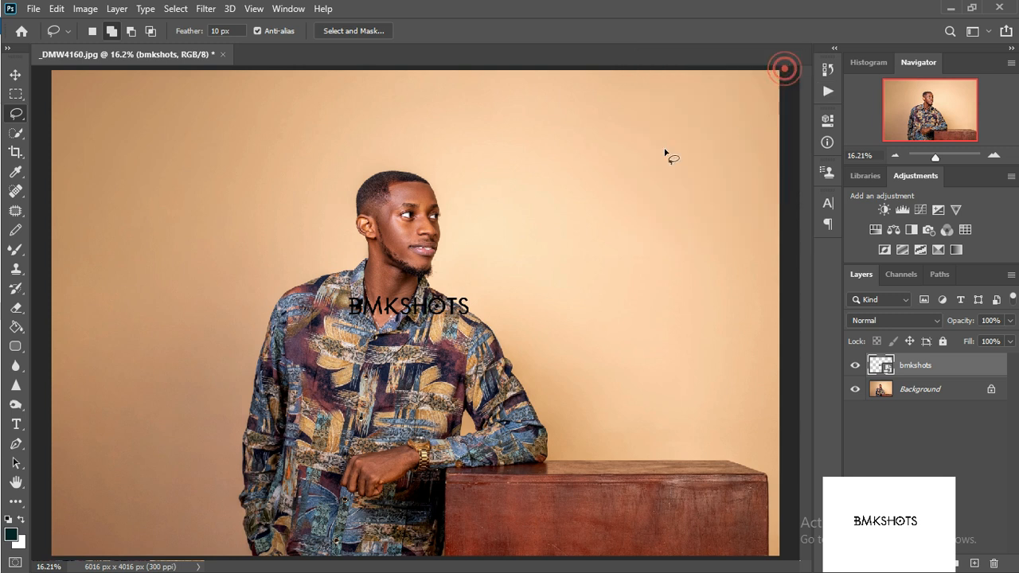
Scale the bmkshots logo down to about 48% and move it to the lower-left corner of the portrait.
click(15, 74)
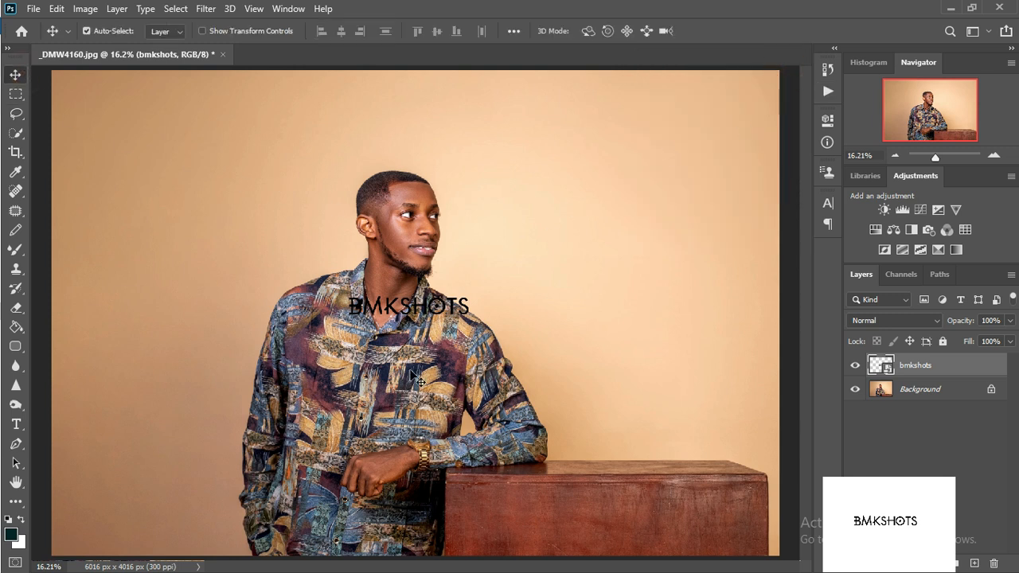
key(ctrl+t)
drag(545, 223, 477, 270)
drag(441, 311, 135, 511)
click(716, 32)
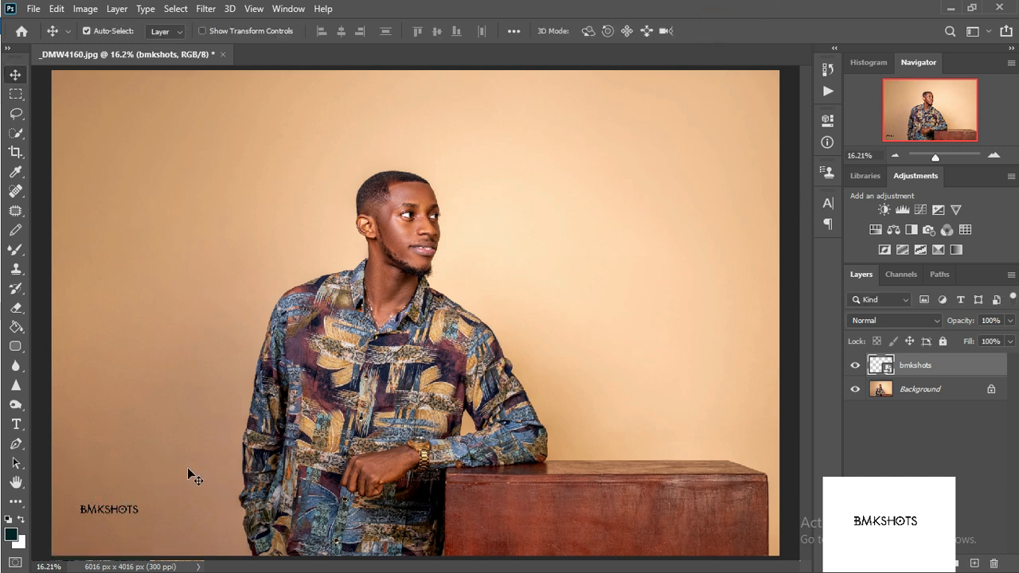
Shift the logo slightly right and down within the lower-left corner and merge its layer into the Background.
key(ctrl+t)
drag(142, 506, 167, 523)
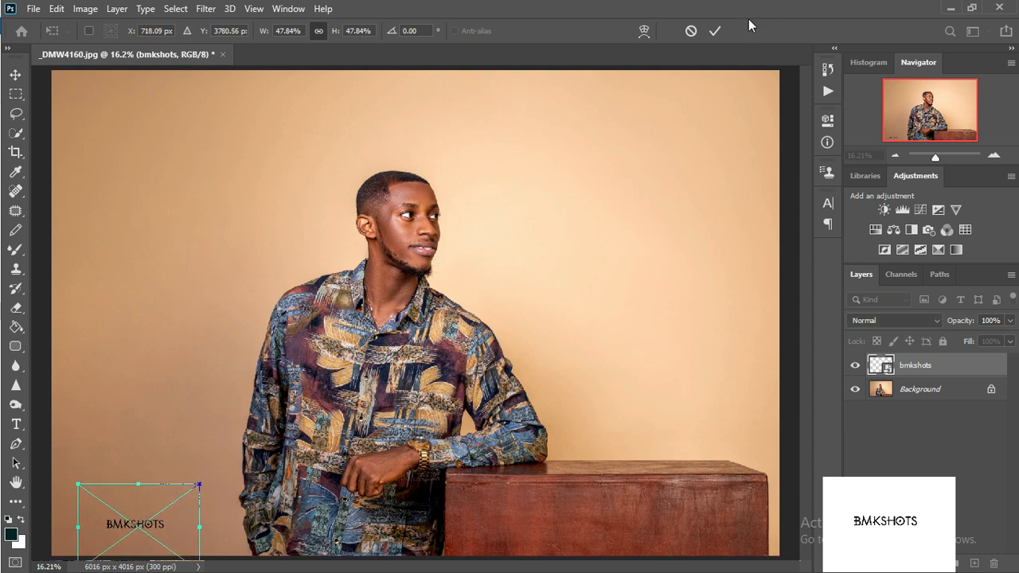
key(Return)
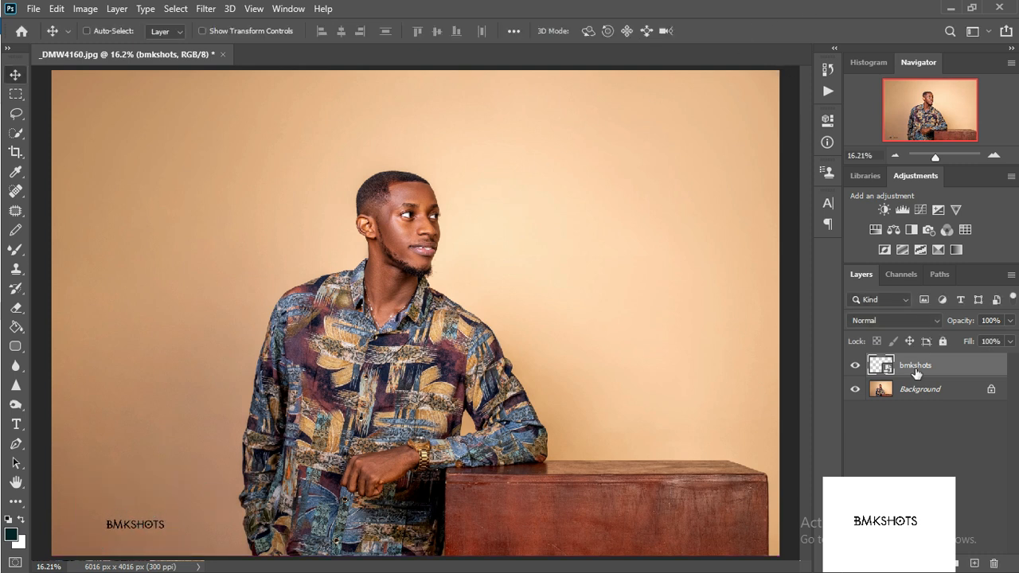
key(ctrl+e)
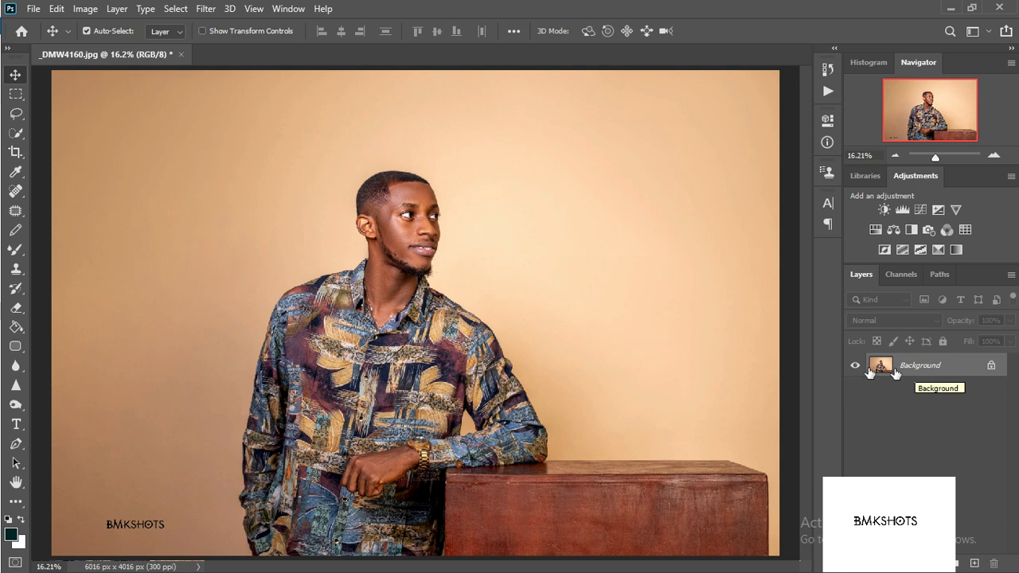
Examine the finished retouch close up on the face and neck.
click(942, 157)
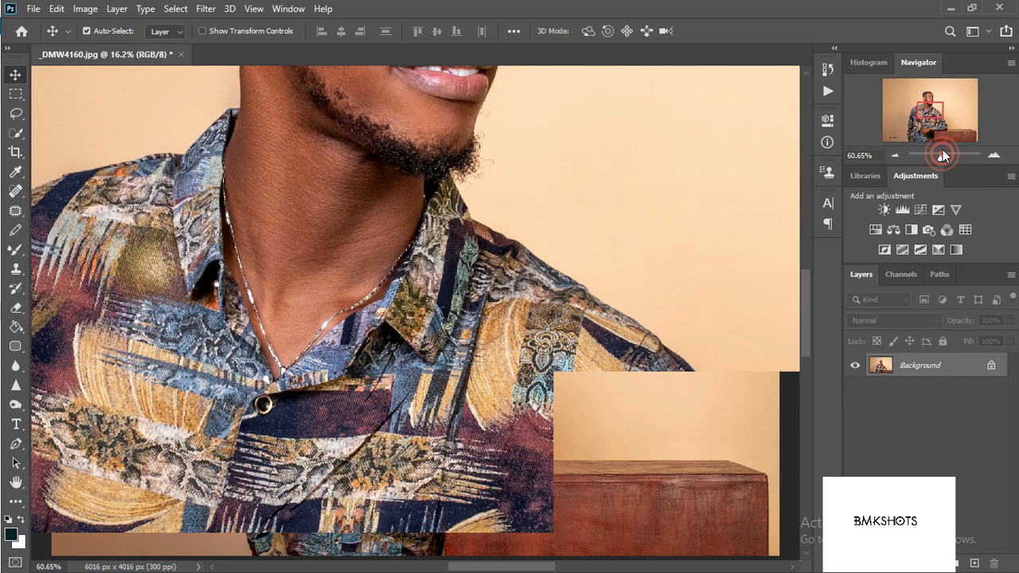
drag(930, 118, 931, 100)
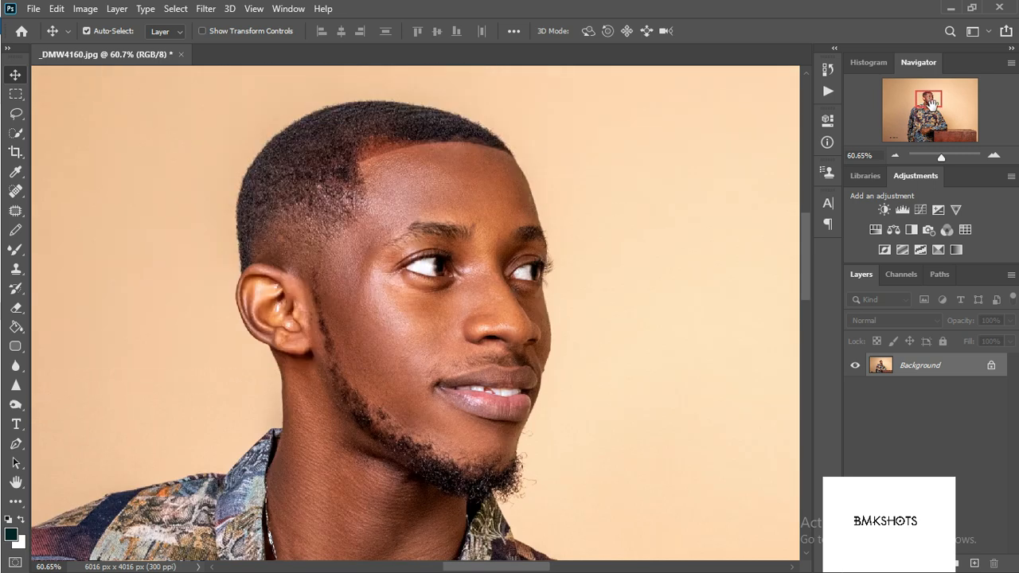
drag(932, 104, 938, 105)
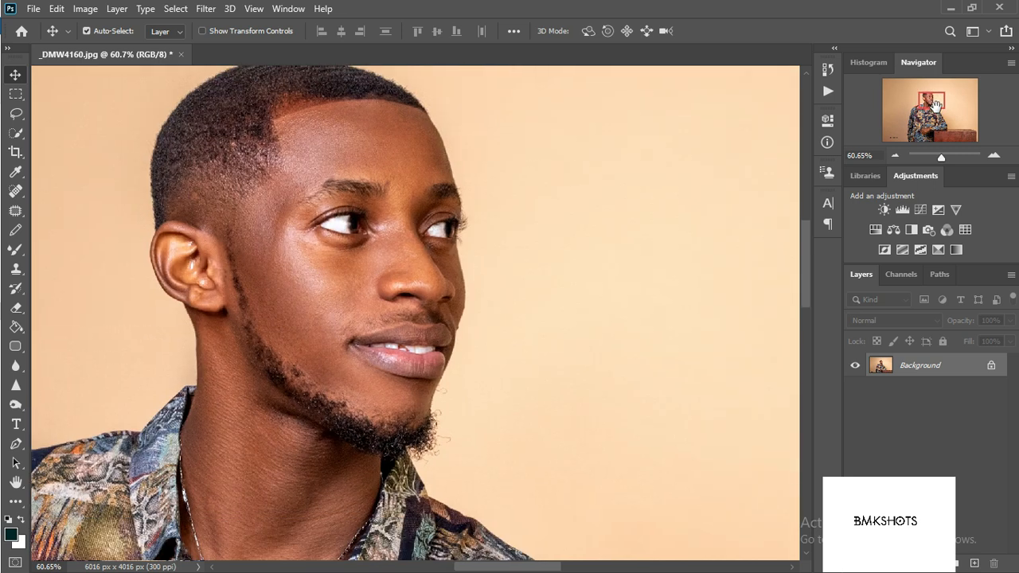